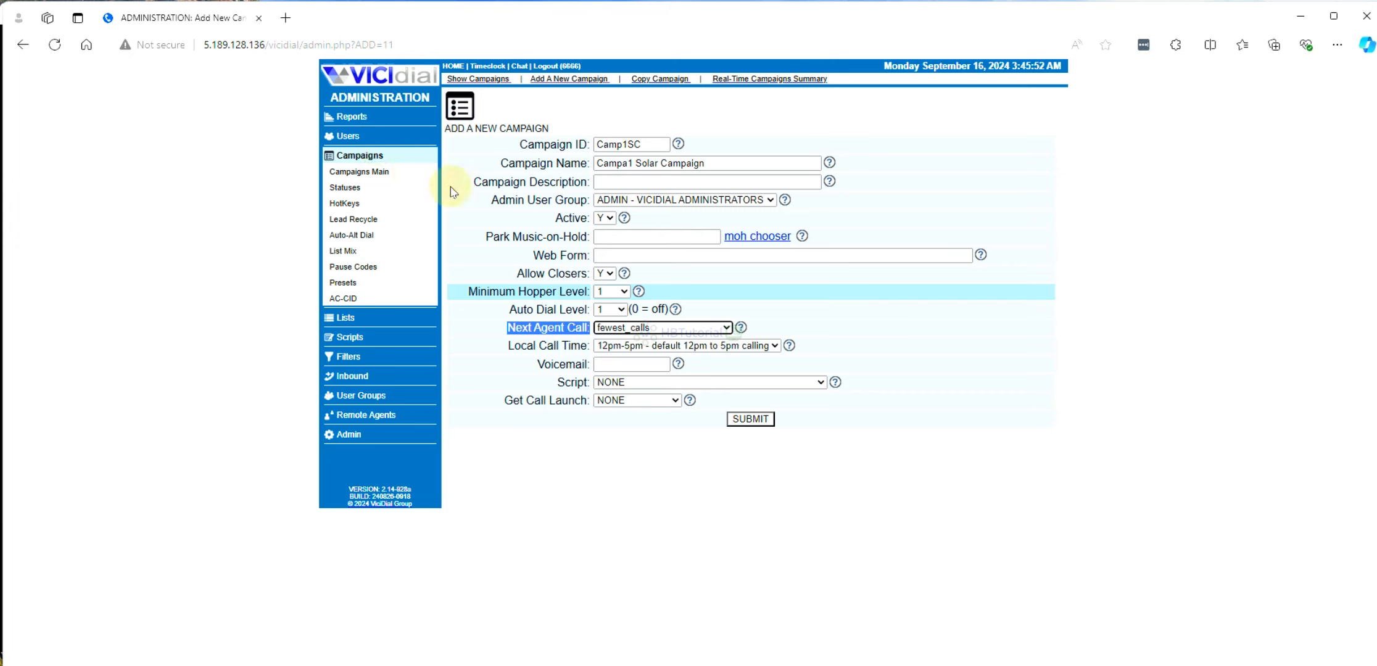
# - Set the new campaign's Next Agent Call option to longest_wait_time
pyautogui.click(694, 333)
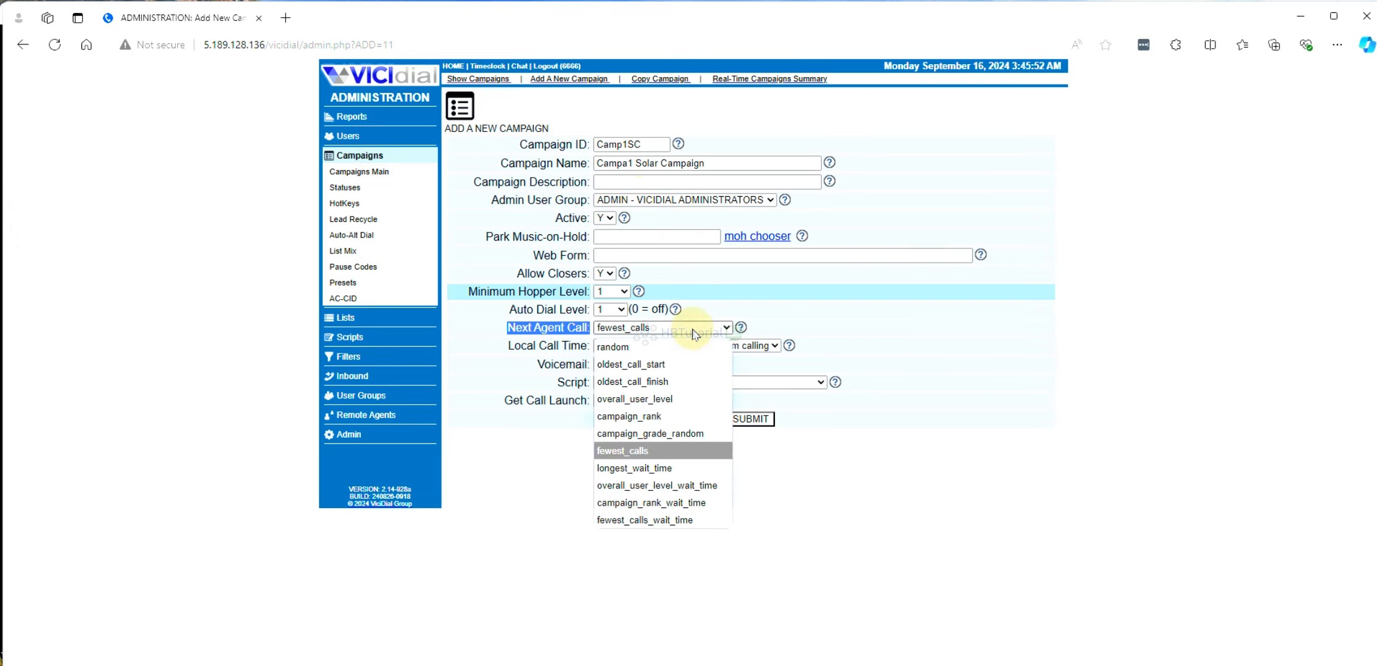
pyautogui.click(667, 469)
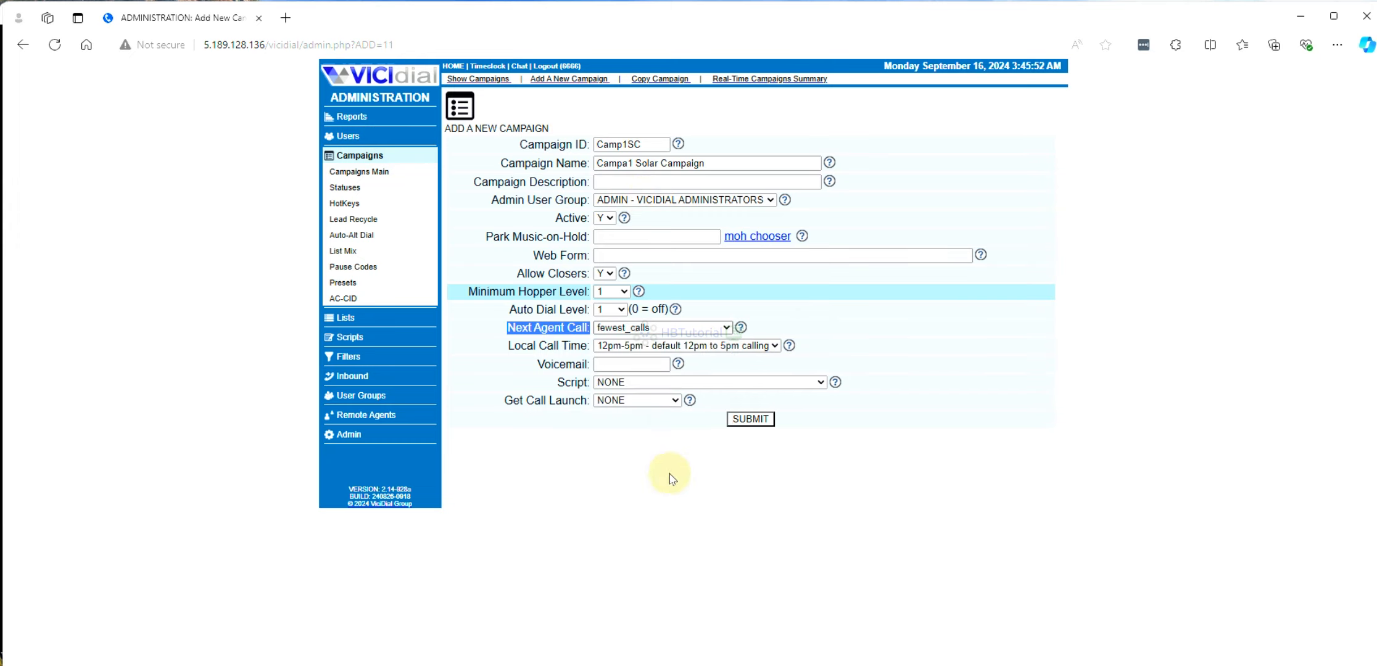
pyautogui.click(670, 327)
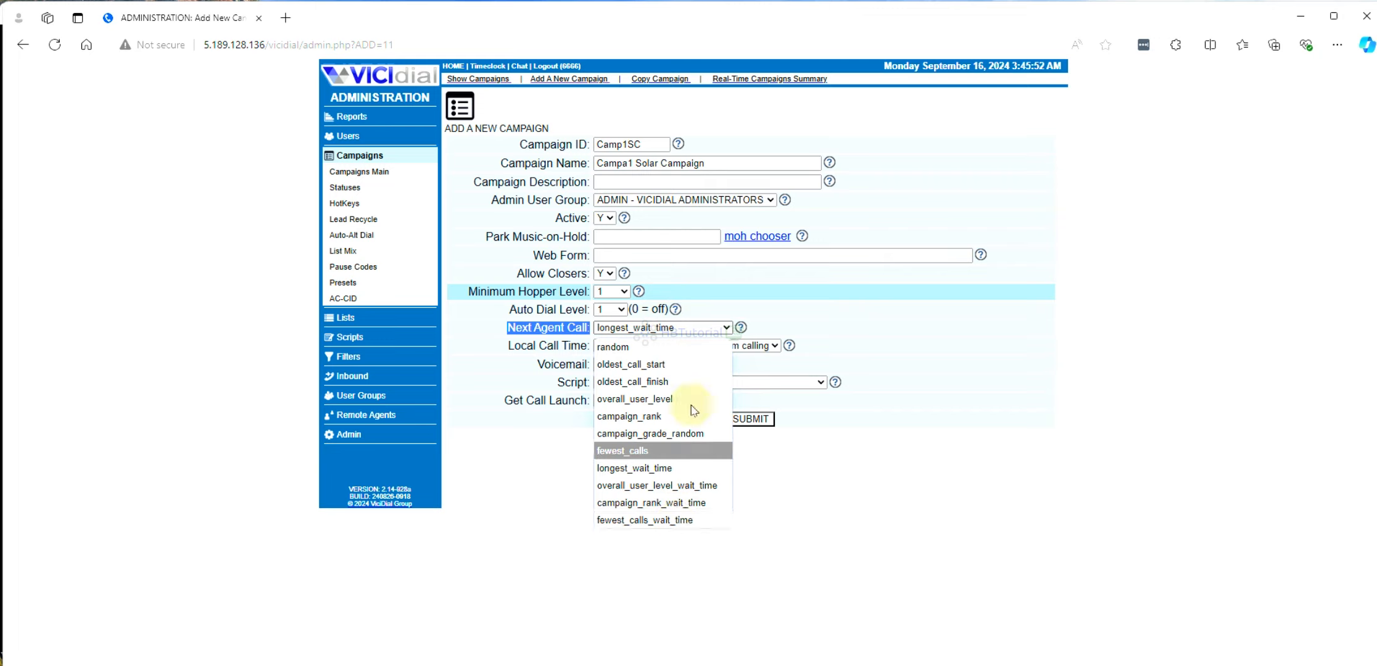
pyautogui.click(656, 468)
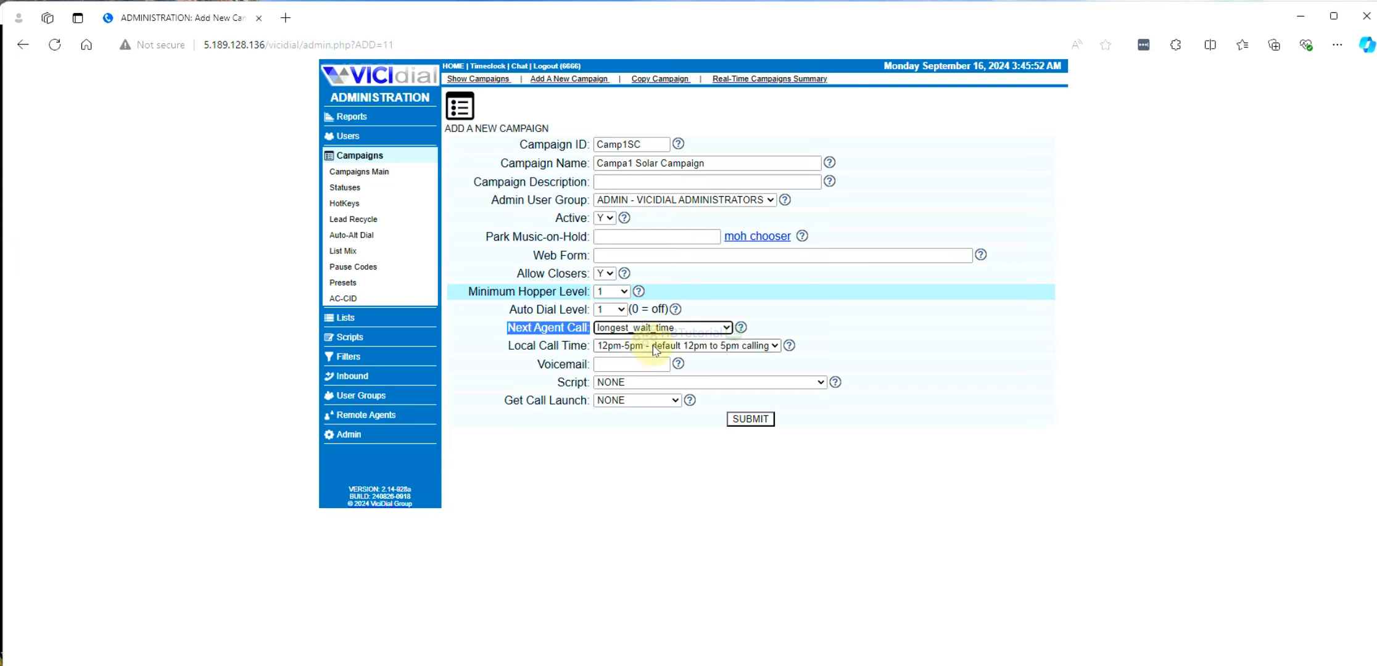
# - Set the Local Call Time to 24hours - default 24 hours calling and submit the new campaign
pyautogui.click(656, 348)
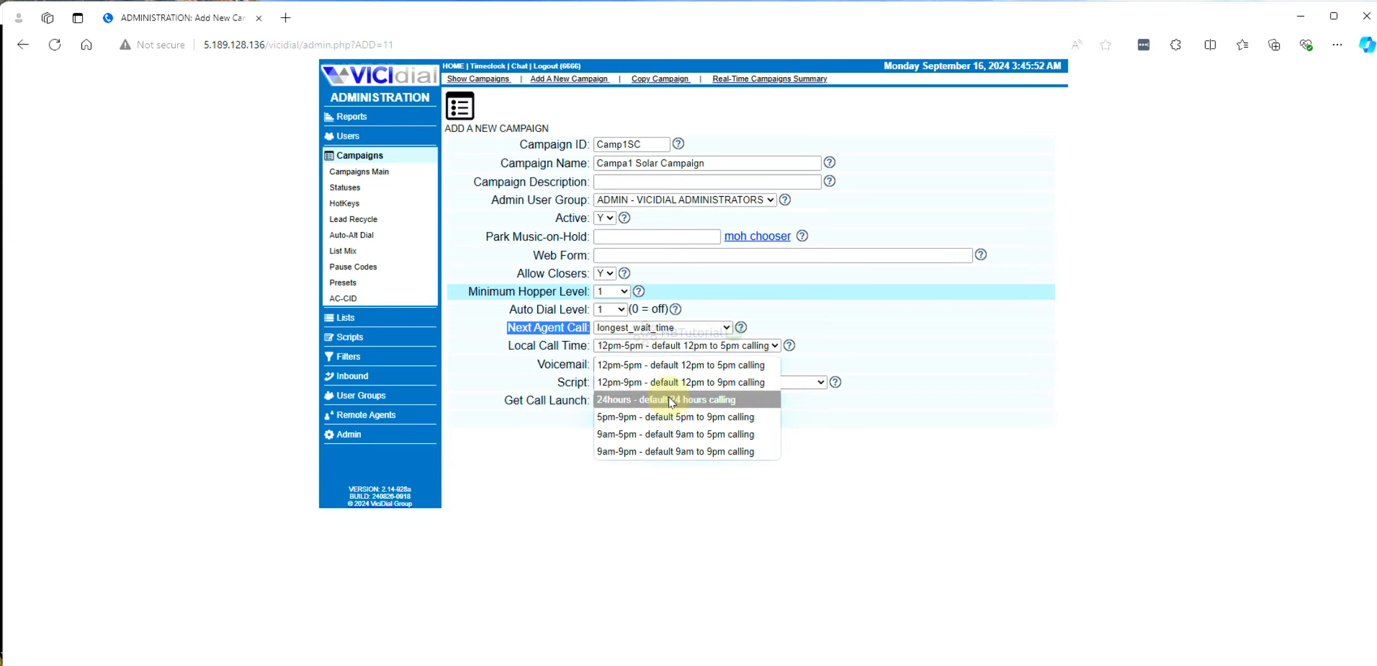
pyautogui.click(517, 346)
pyautogui.click(635, 347)
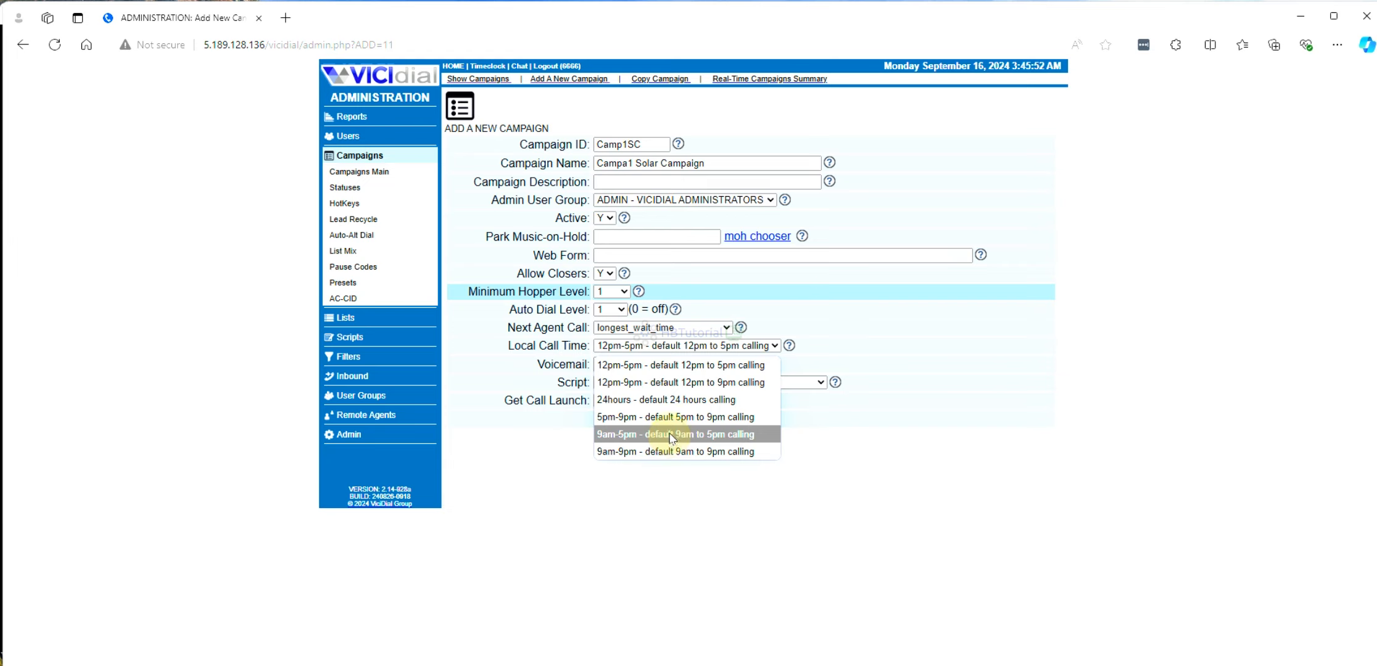
pyautogui.click(649, 406)
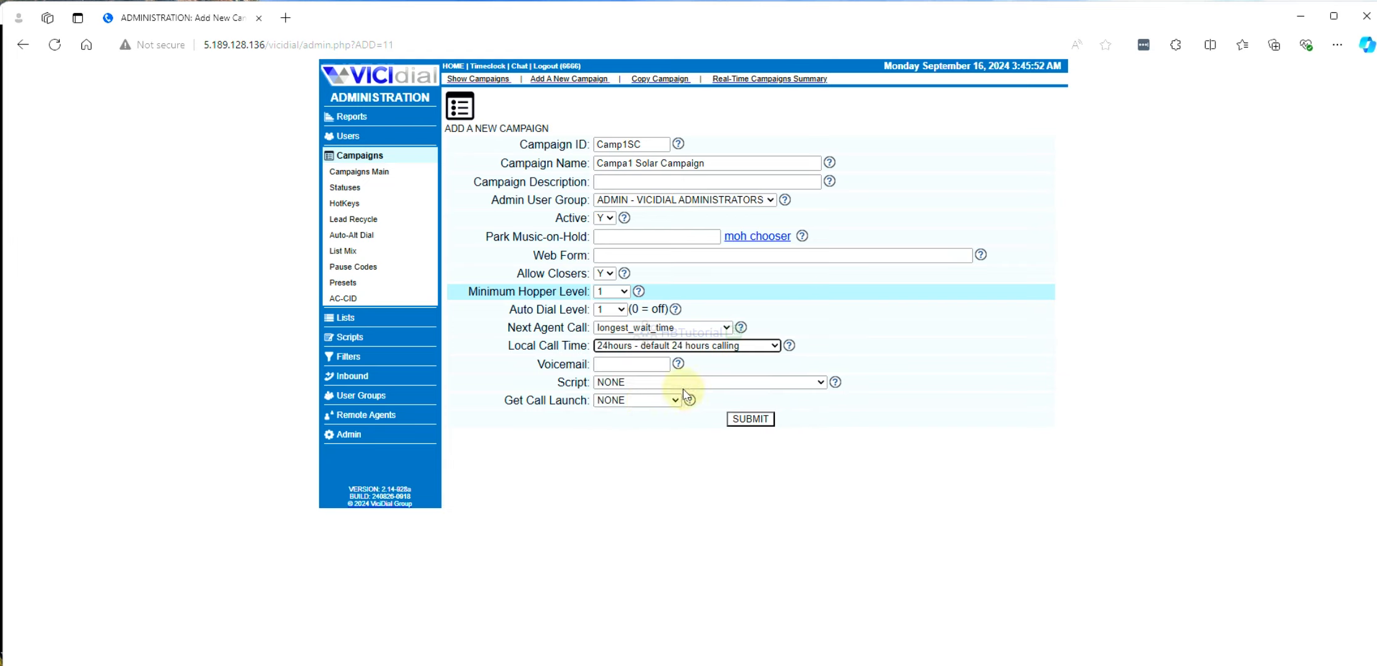
pyautogui.click(747, 419)
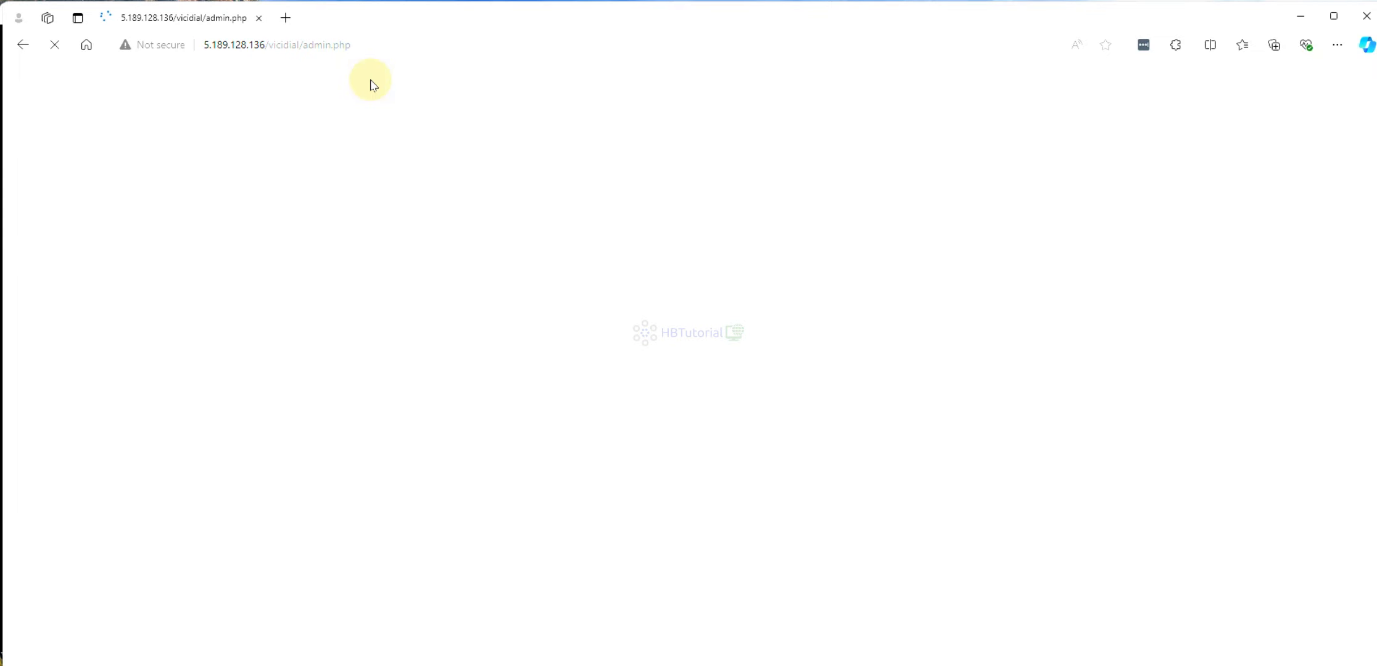
# - Set the Dial Method of the Camp1SC campaign to RATIO in its detailed settings
pyautogui.scroll(-10, 839, 348)
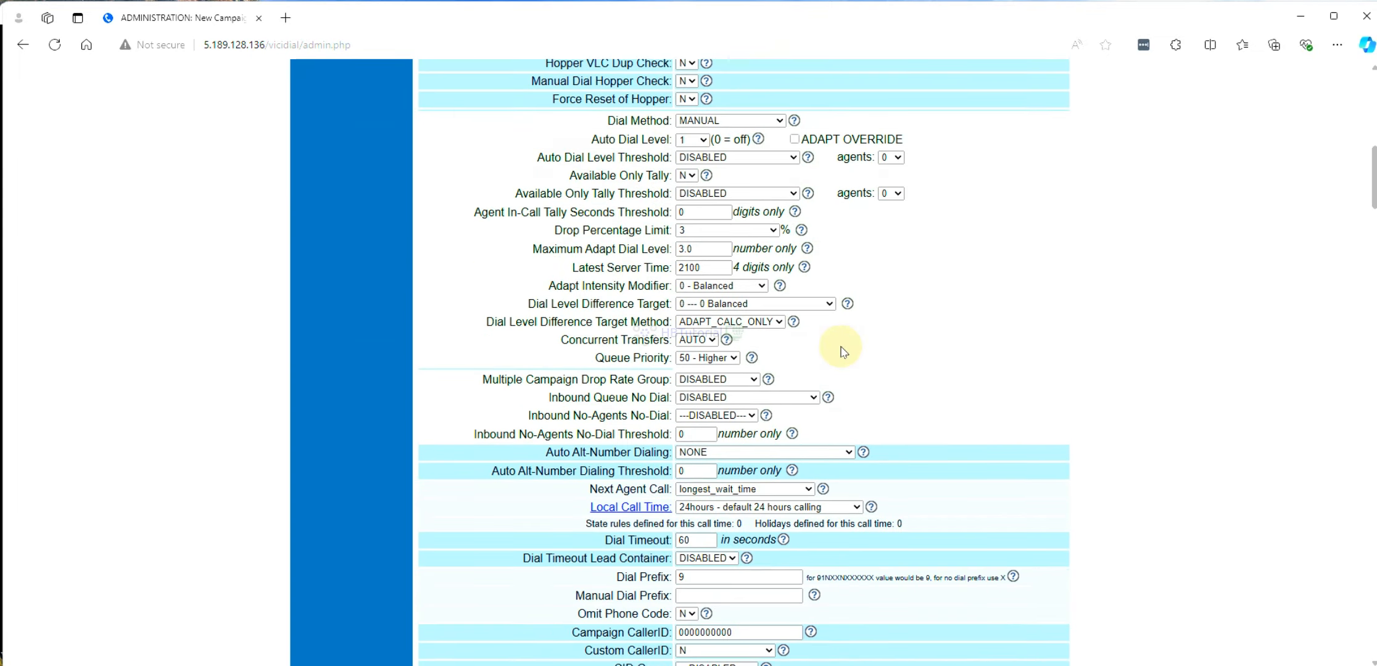
pyautogui.scroll(-20, 842, 350)
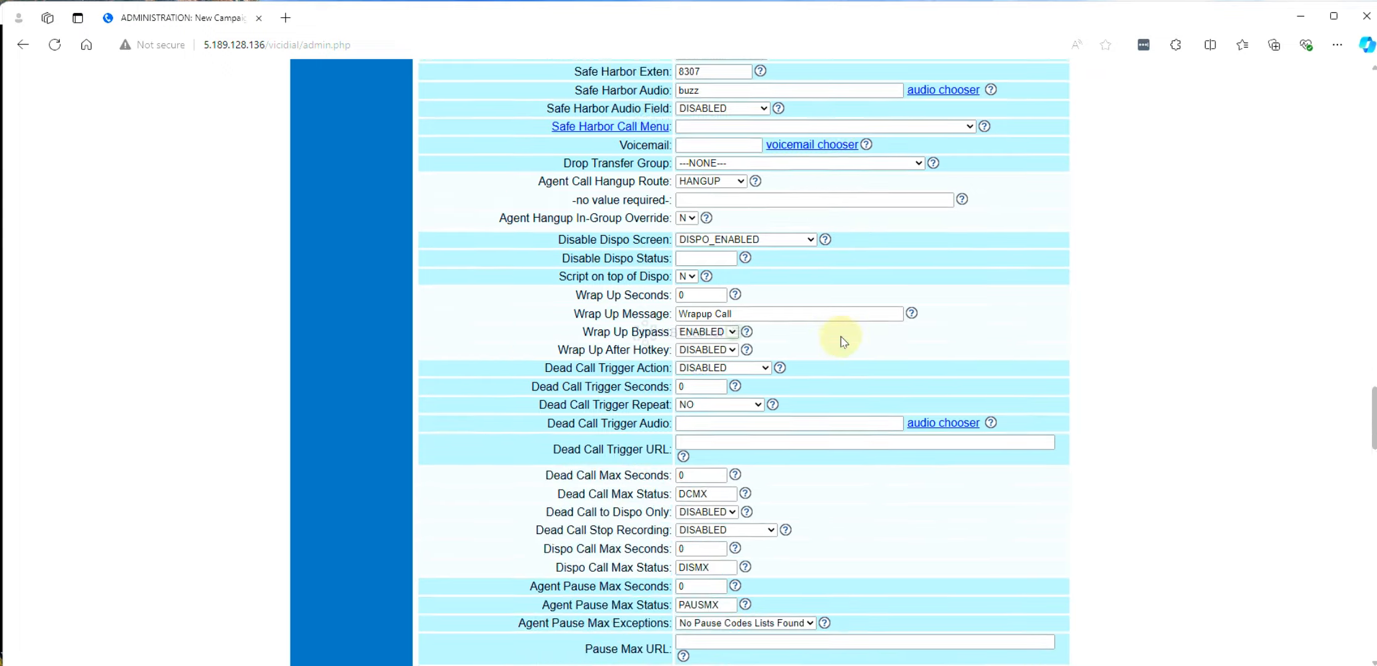
pyautogui.scroll(-20, 843, 342)
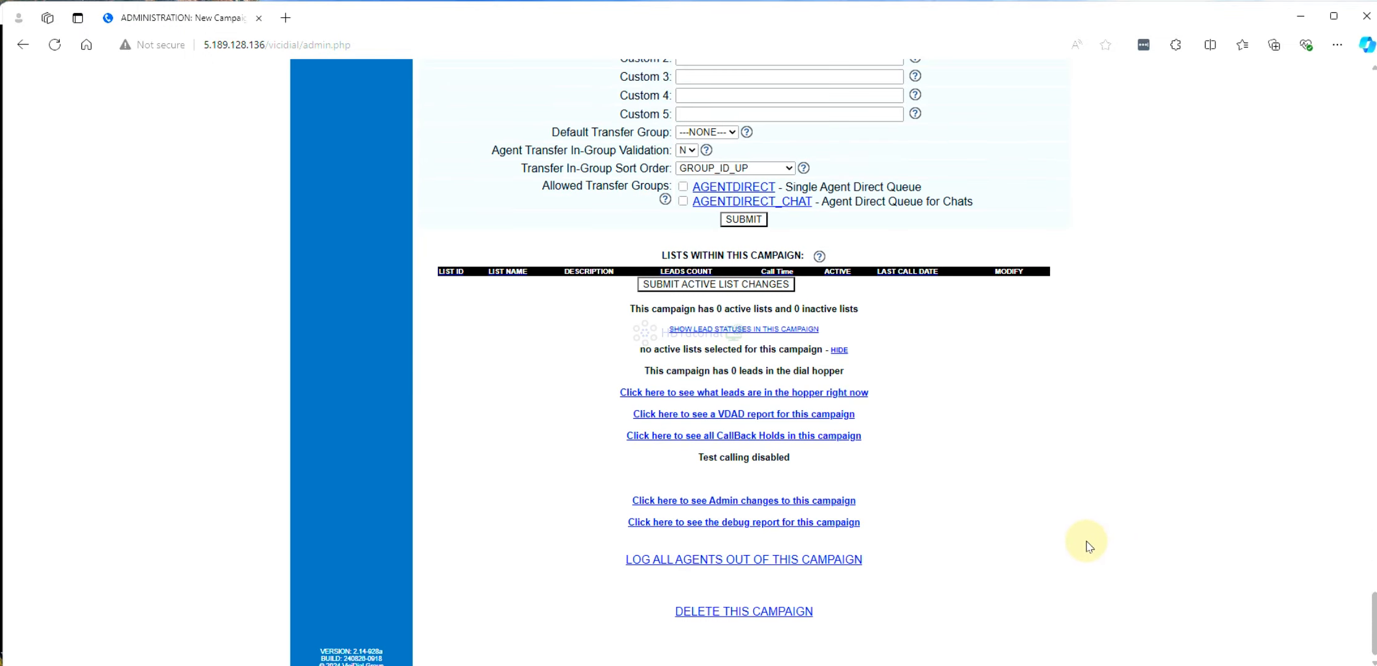
pyautogui.scroll(10, 1088, 546)
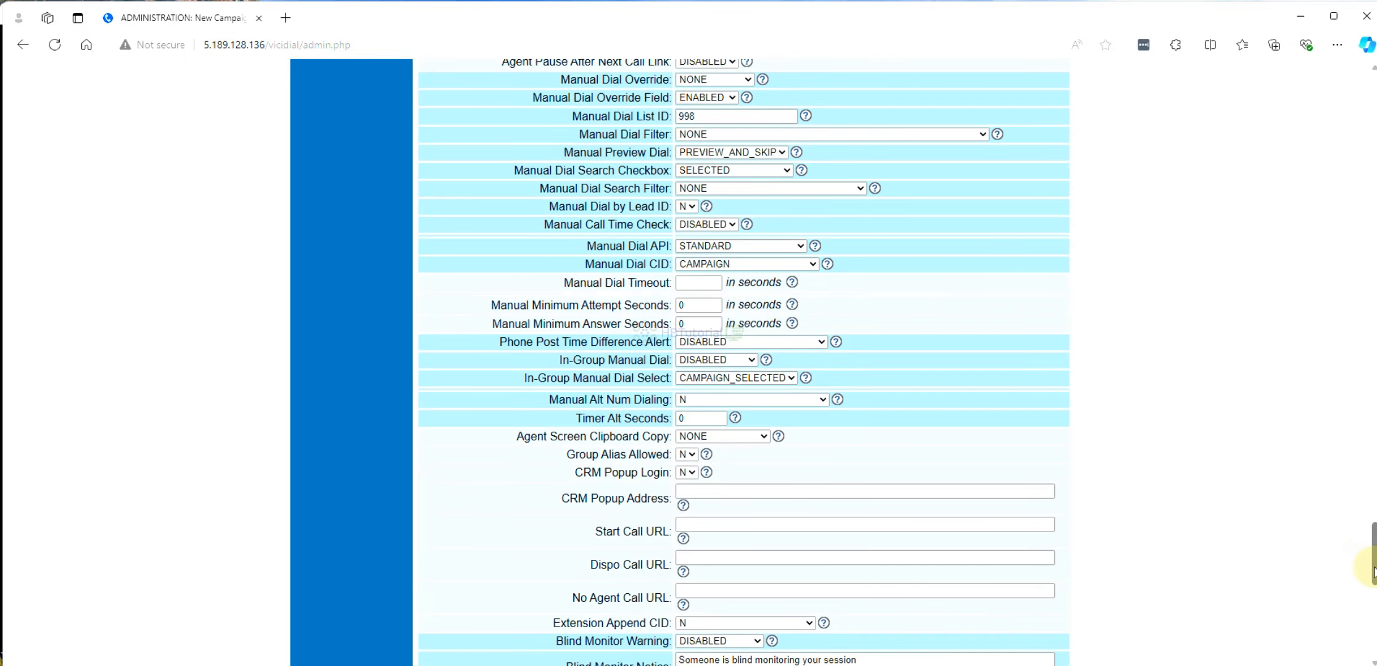
pyautogui.moveTo(1375, 572); pyautogui.dragTo(1374, 62)
pyautogui.scroll(-10, 864, 261)
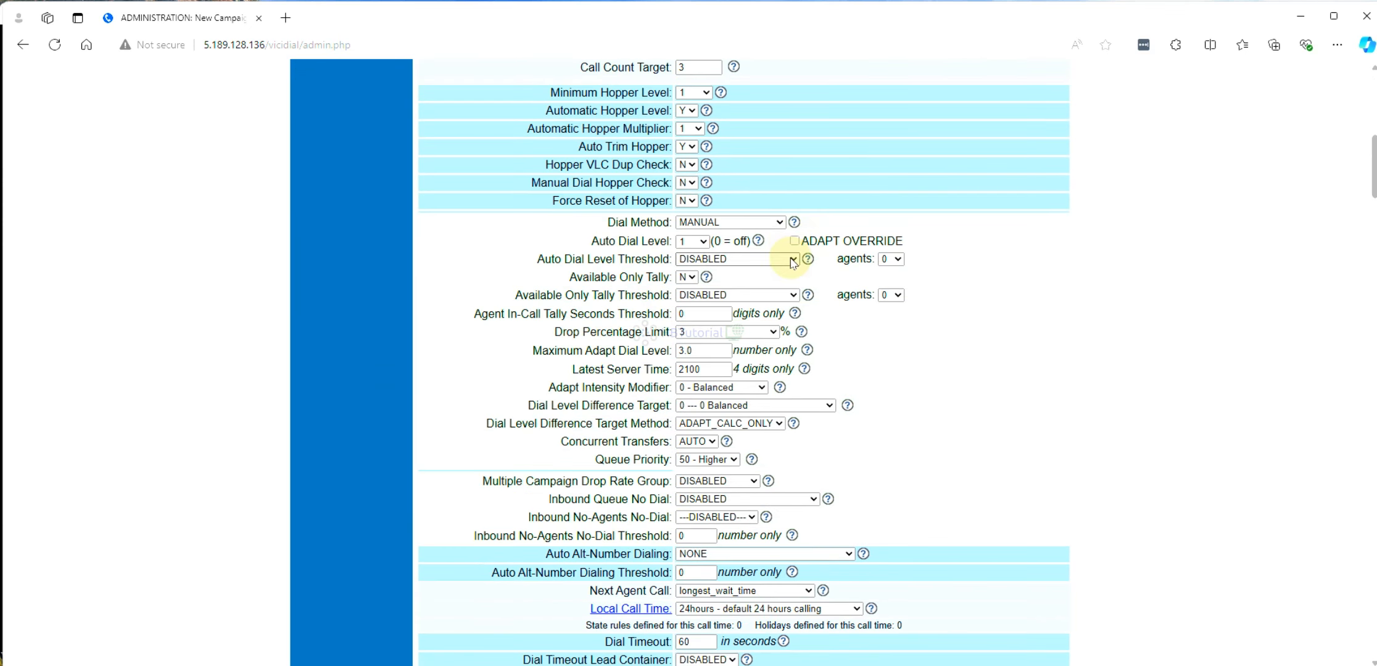
pyautogui.moveTo(542, 205); pyautogui.dragTo(857, 219)
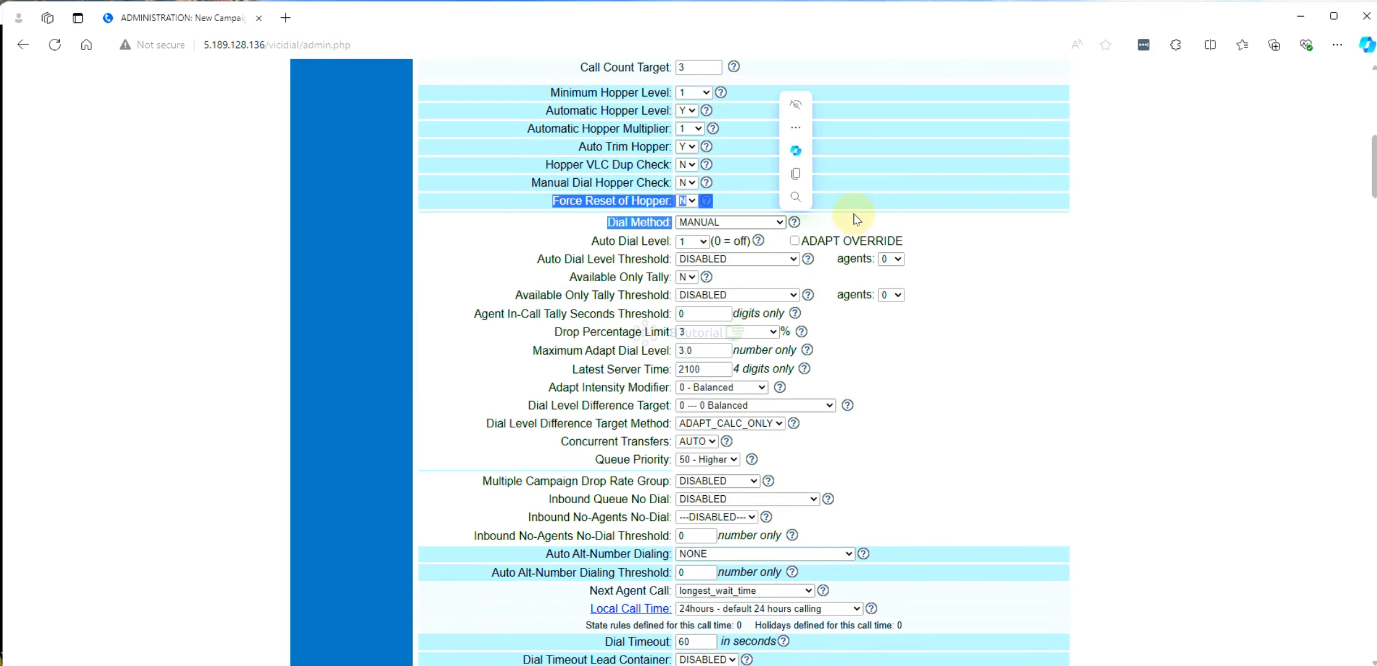
pyautogui.click(855, 220)
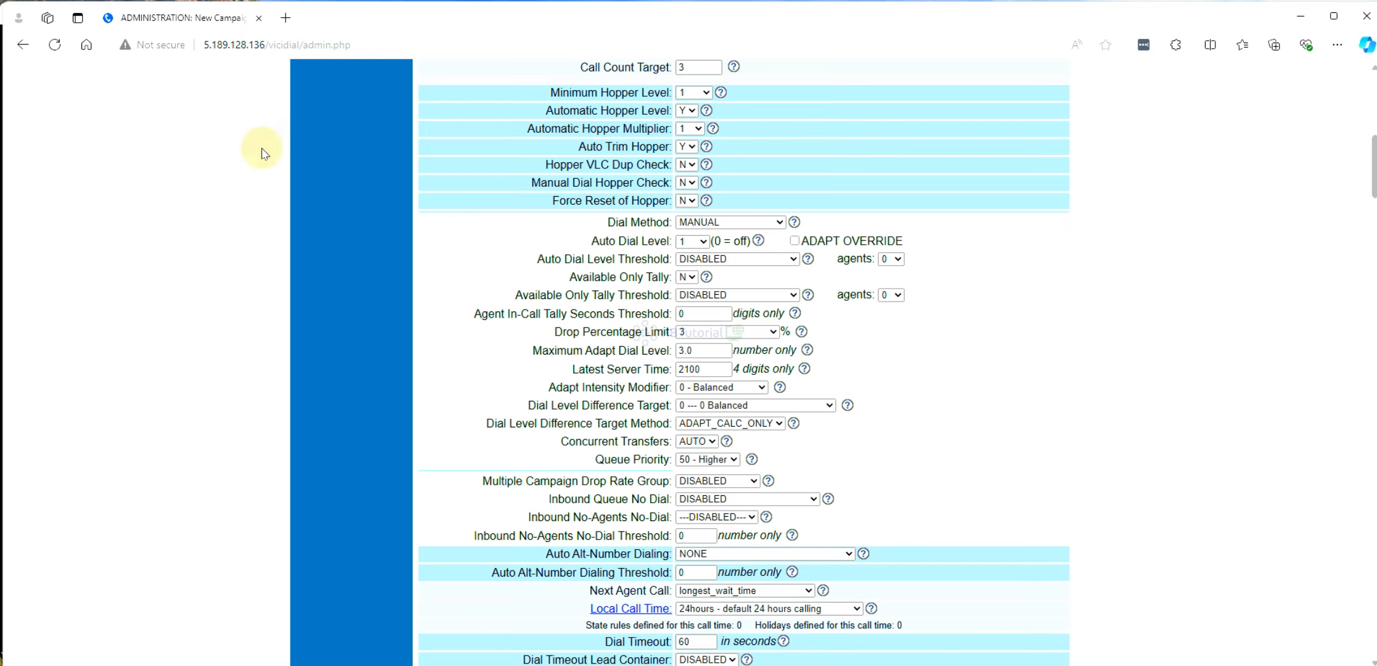
pyautogui.click(721, 221)
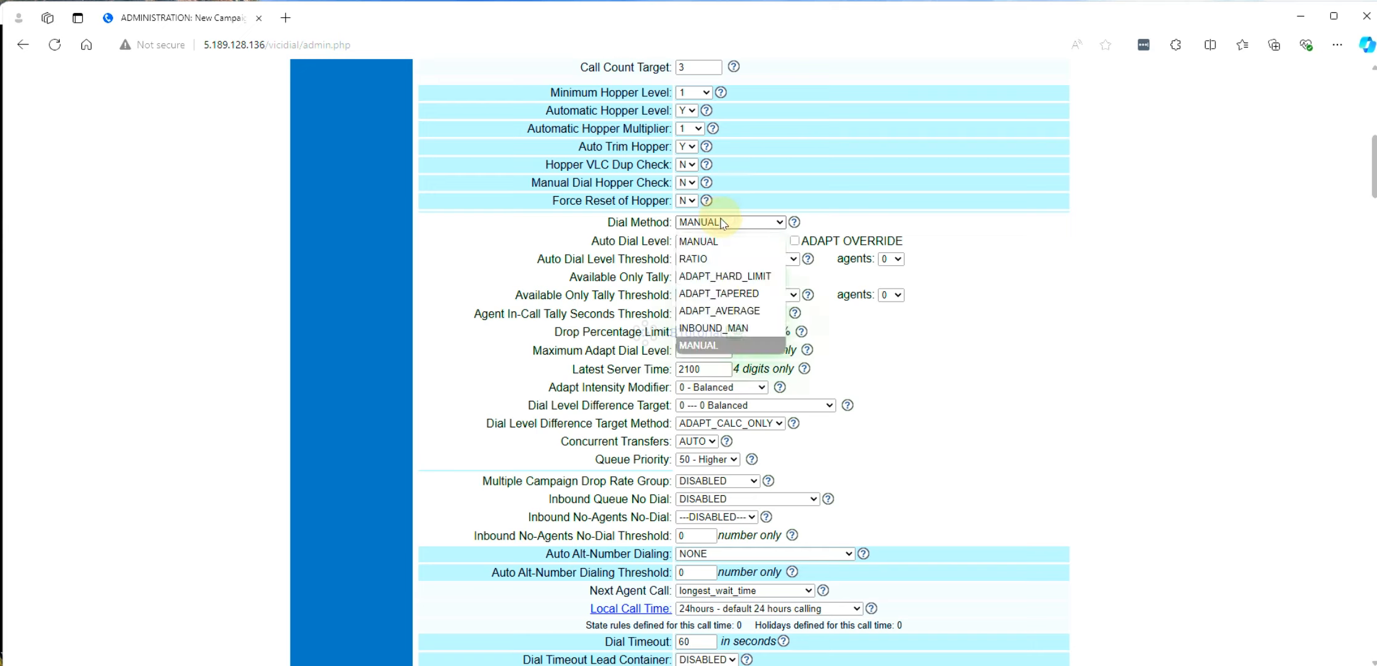
pyautogui.click(714, 258)
pyautogui.click(496, 254)
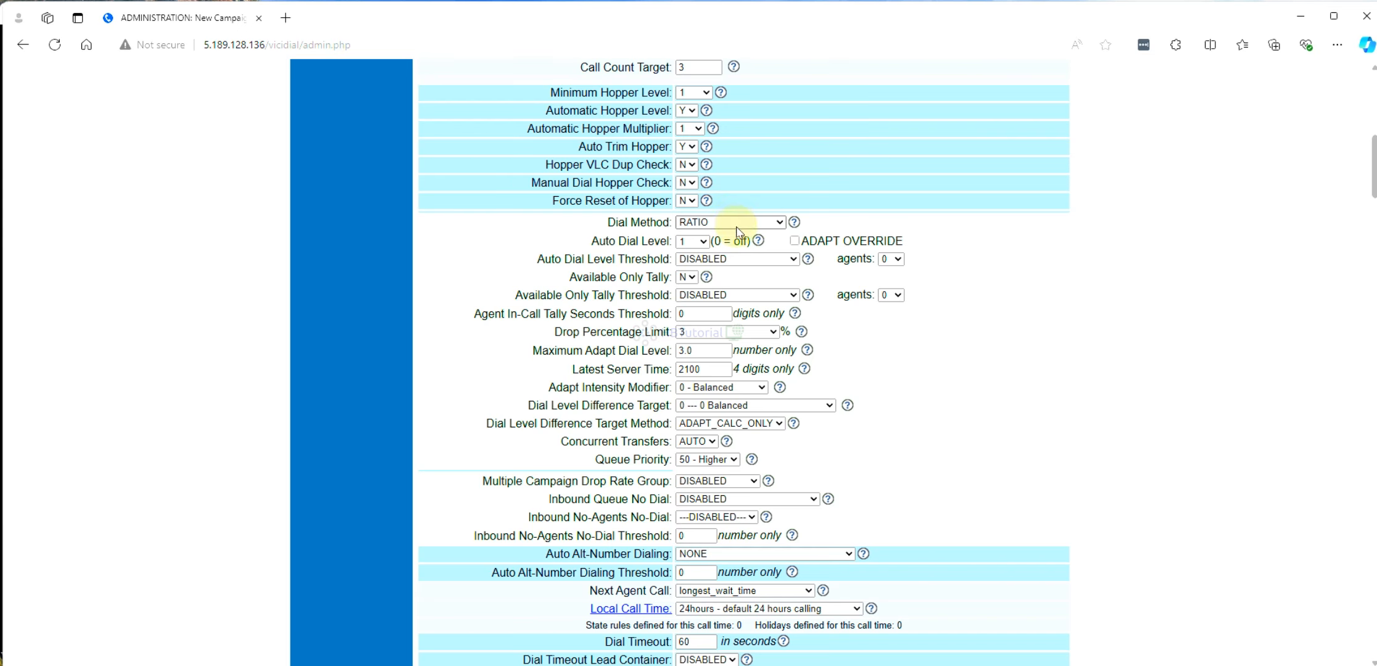
# - Review the campaign's dial timeout, dial prefix, caller ID, routing, recording and script settings
pyautogui.scroll(-2, 818, 283)
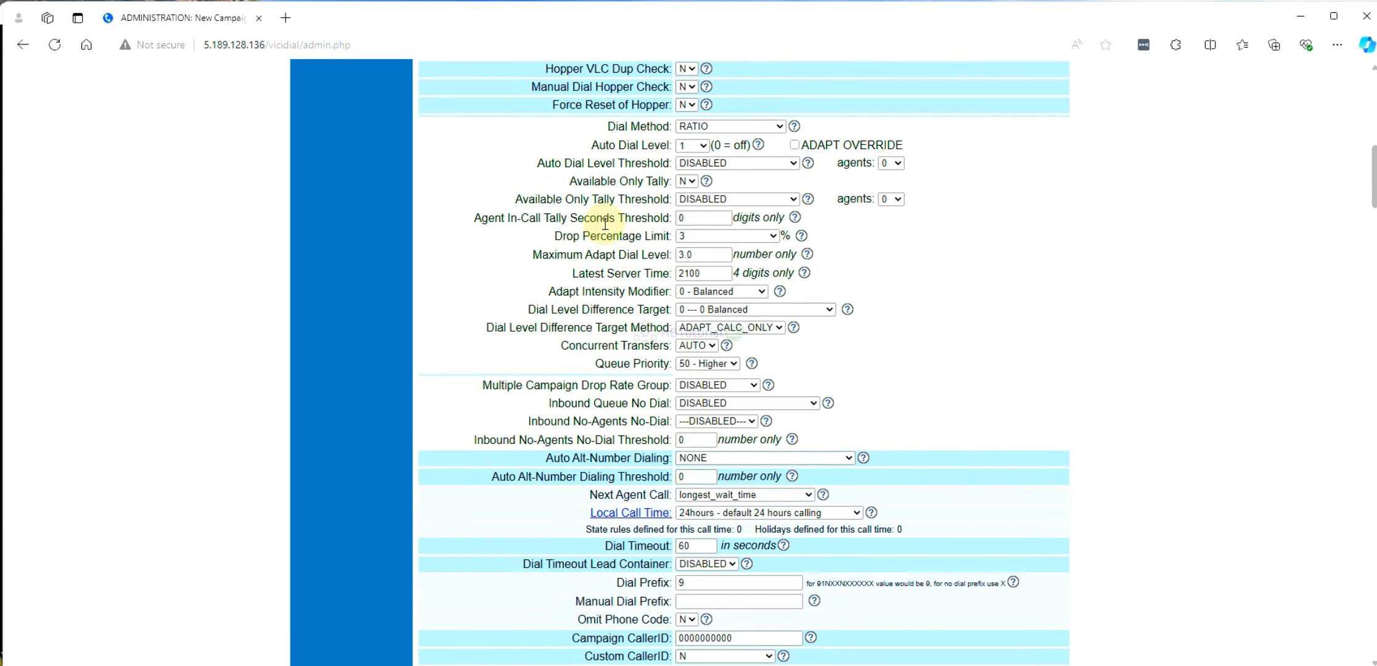
pyautogui.scroll(-3, 630, 221)
pyautogui.scroll(8, 876, 250)
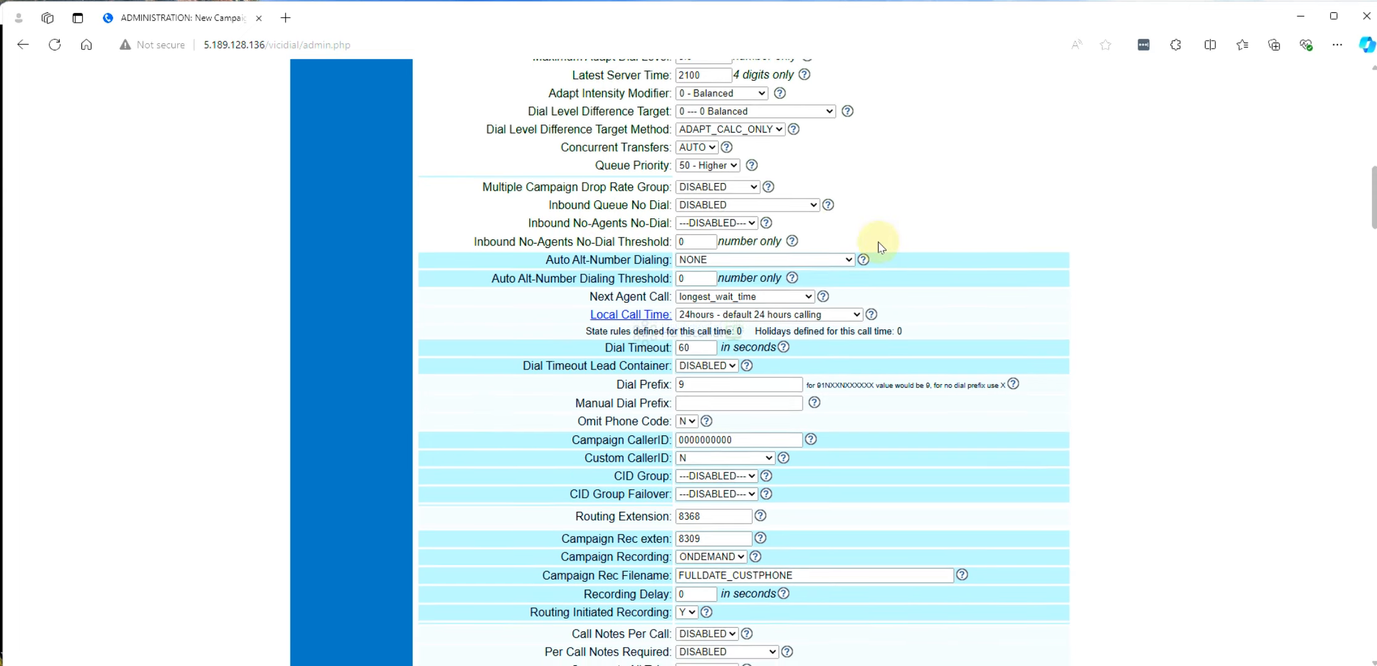
pyautogui.scroll(-8, 742, 417)
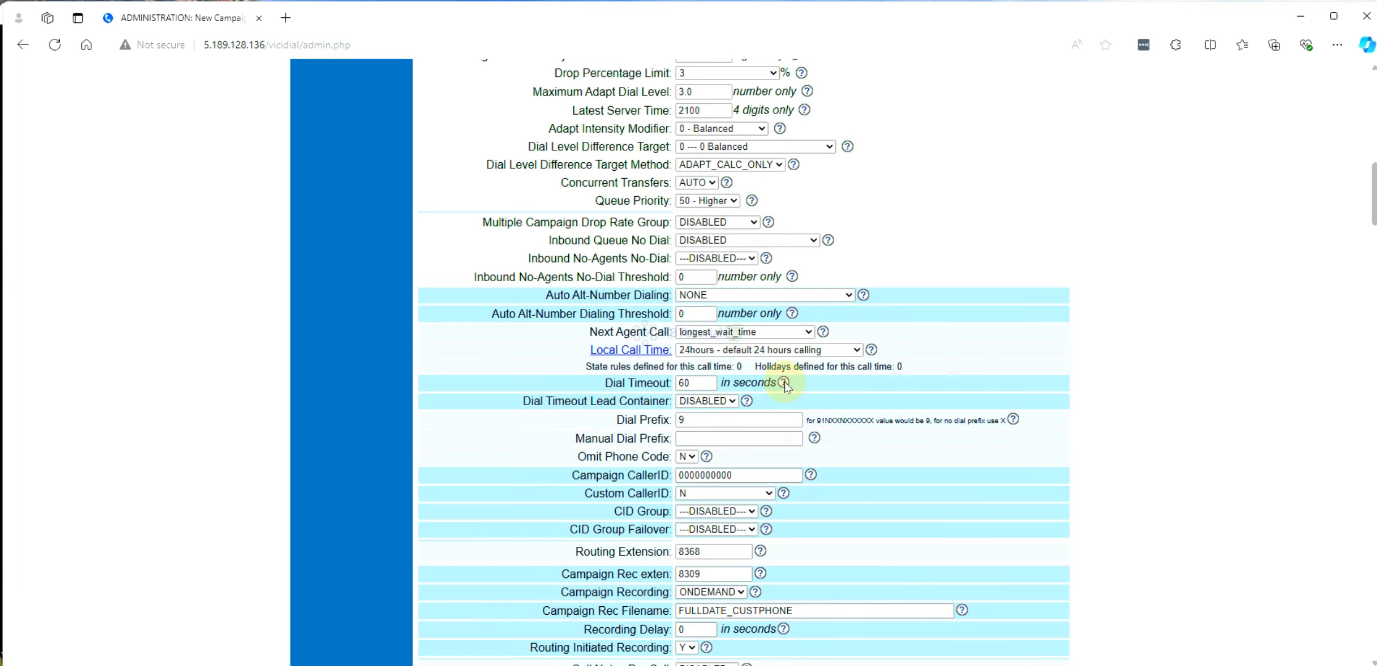
pyautogui.moveTo(543, 377); pyautogui.dragTo(578, 373)
pyautogui.moveTo(898, 404); pyautogui.dragTo(992, 510)
pyautogui.click(962, 491)
pyautogui.scroll(-3, 607, 306)
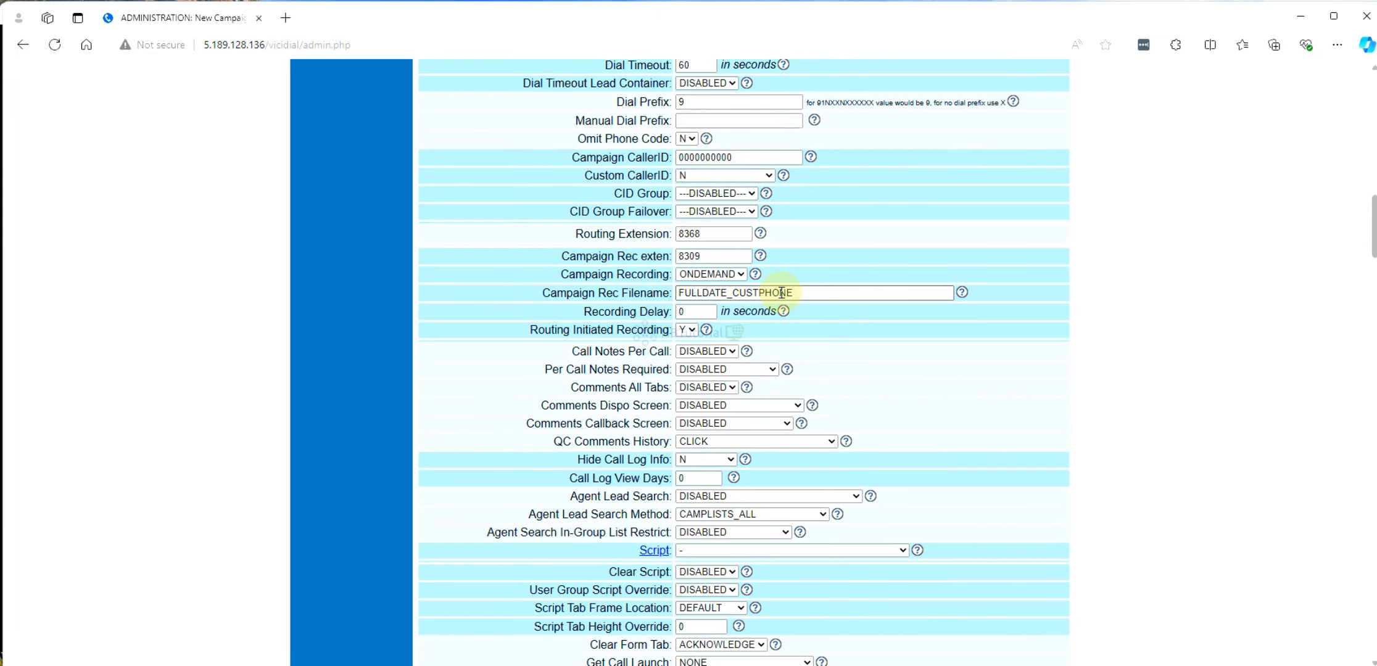
pyautogui.scroll(-4, 782, 293)
pyautogui.scroll(4, 781, 293)
pyautogui.moveTo(512, 240); pyautogui.dragTo(920, 550)
# - Submit the modified campaign settings from the end of the campaign form
pyautogui.scroll(-19, 978, 405)
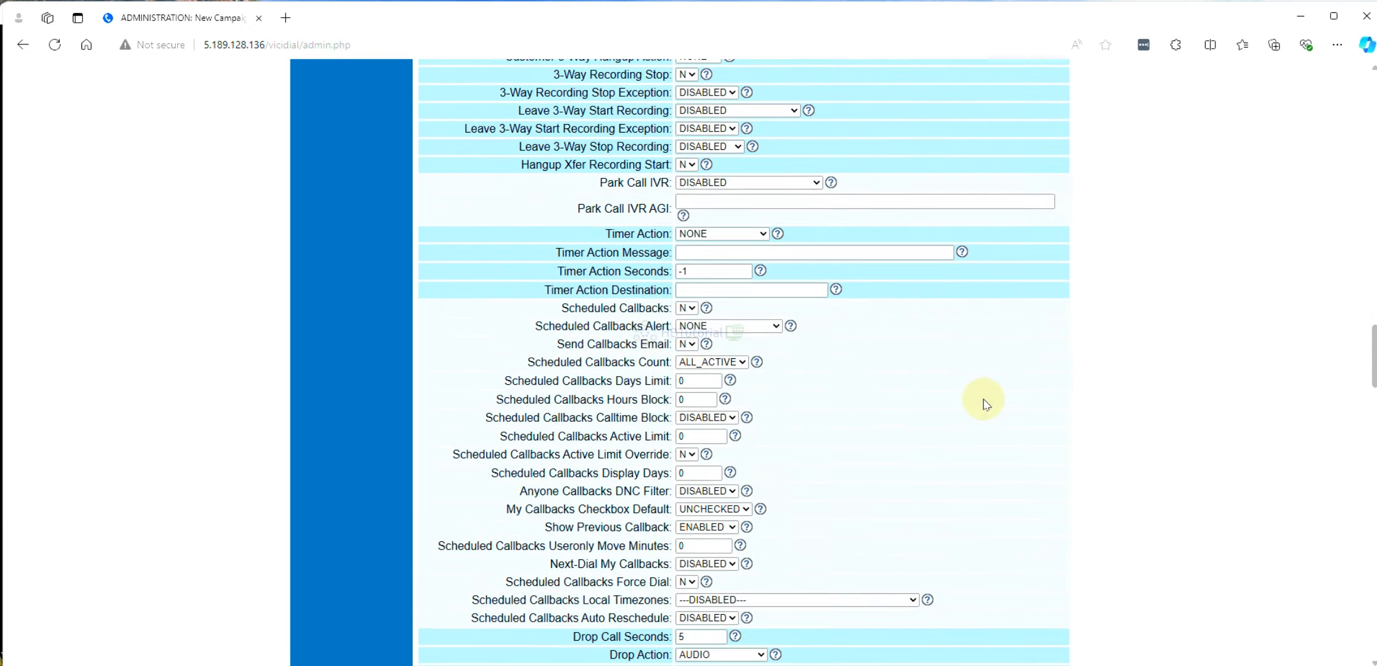
pyautogui.scroll(-20, 929, 436)
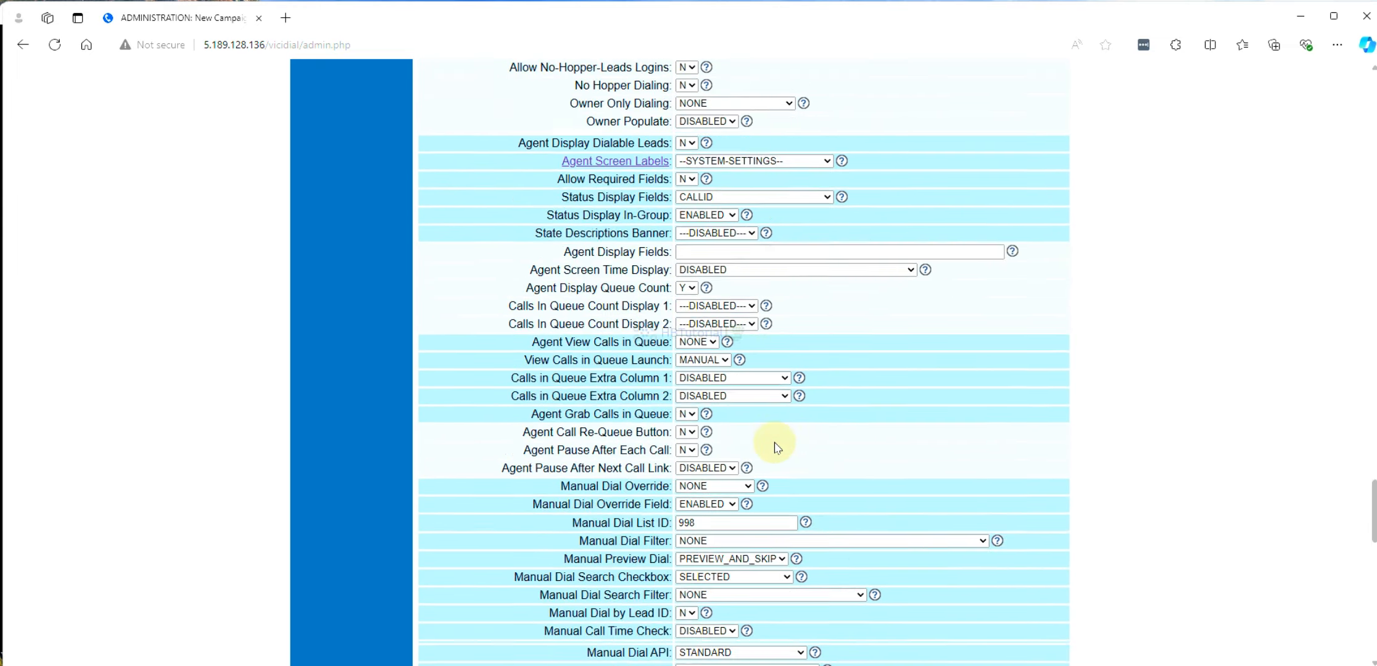
pyautogui.scroll(-20, 867, 450)
pyautogui.click(731, 213)
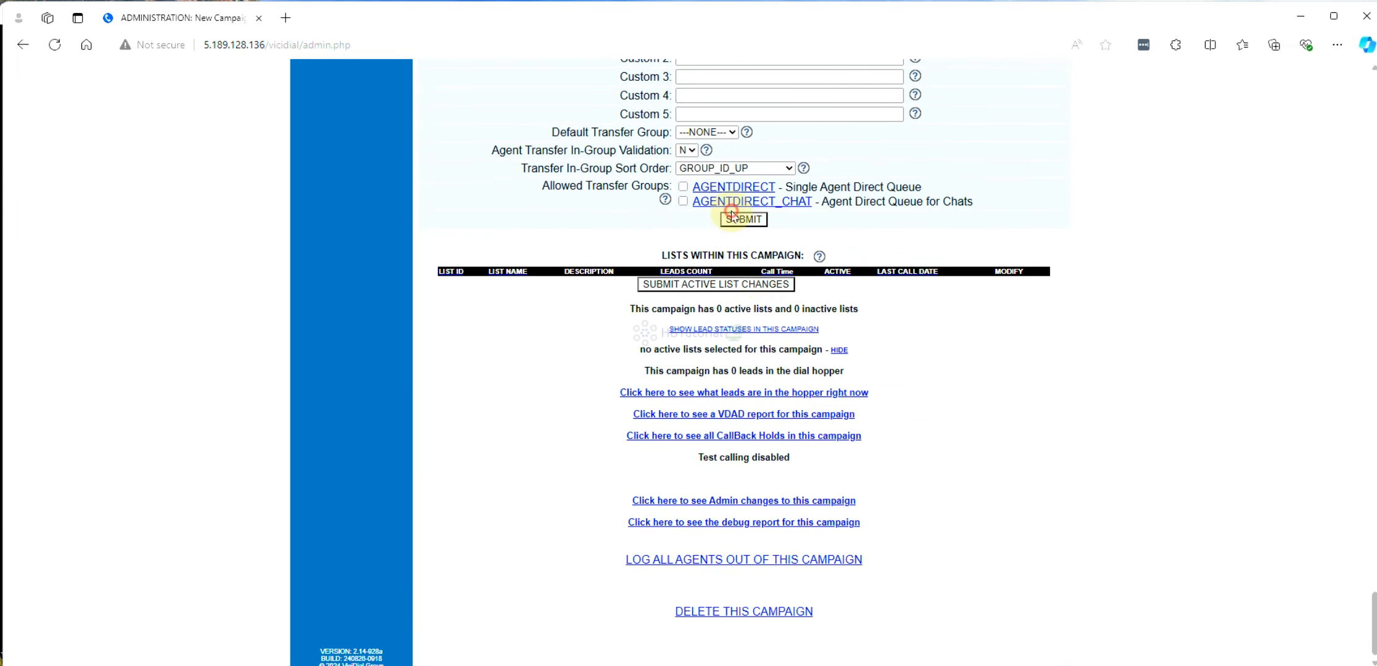
pyautogui.click(737, 219)
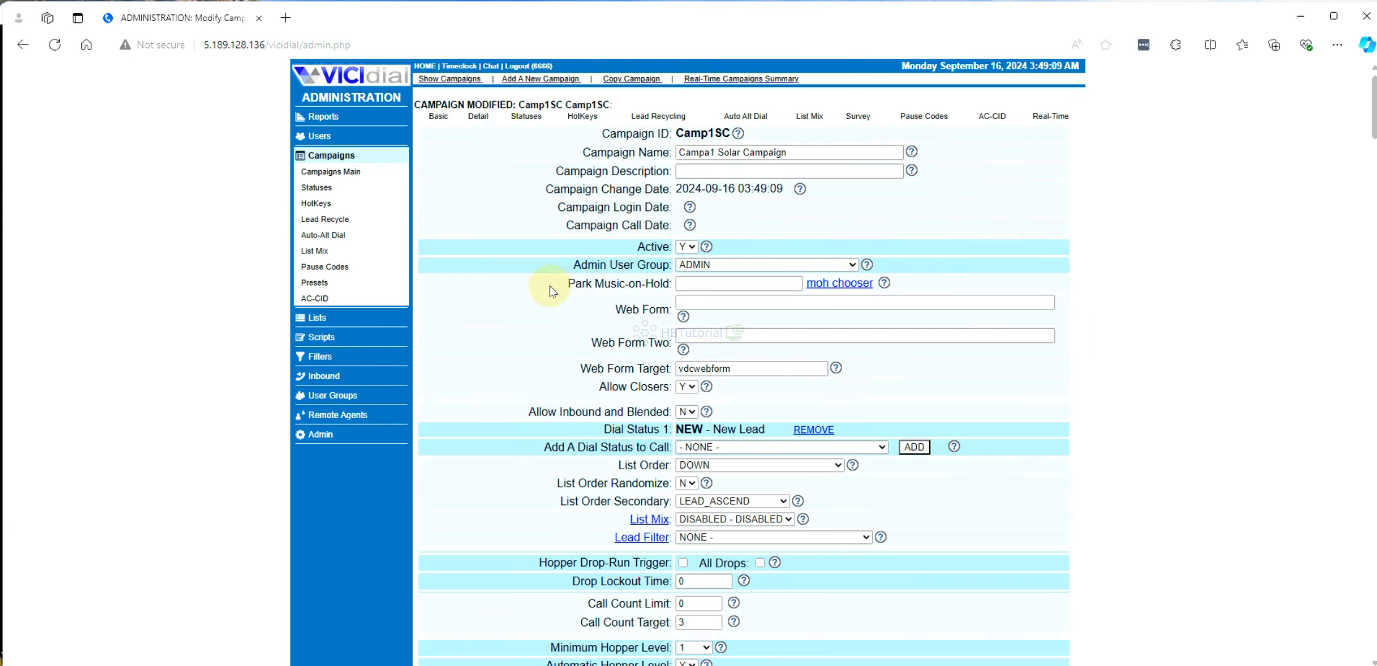
# - Set Allow Inbound and Blended to Y for the Camp1SC campaign
pyautogui.scroll(-3, 549, 291)
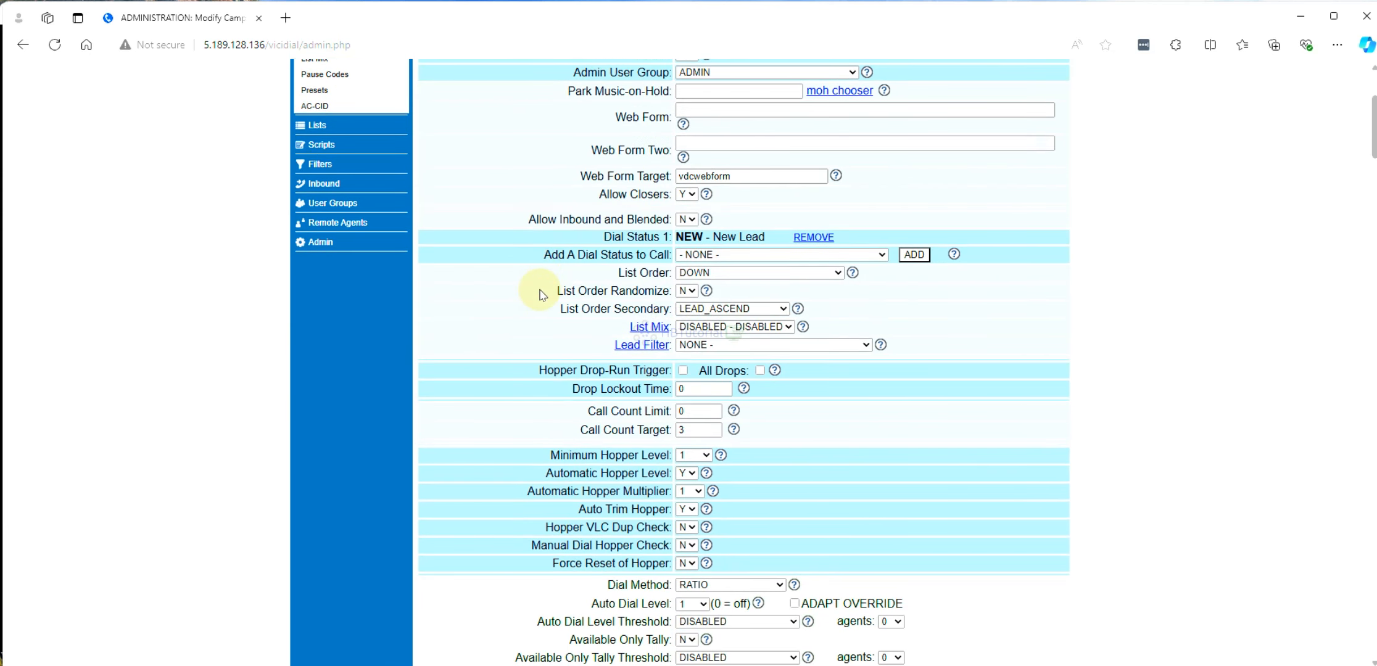
pyautogui.scroll(3, 840, 345)
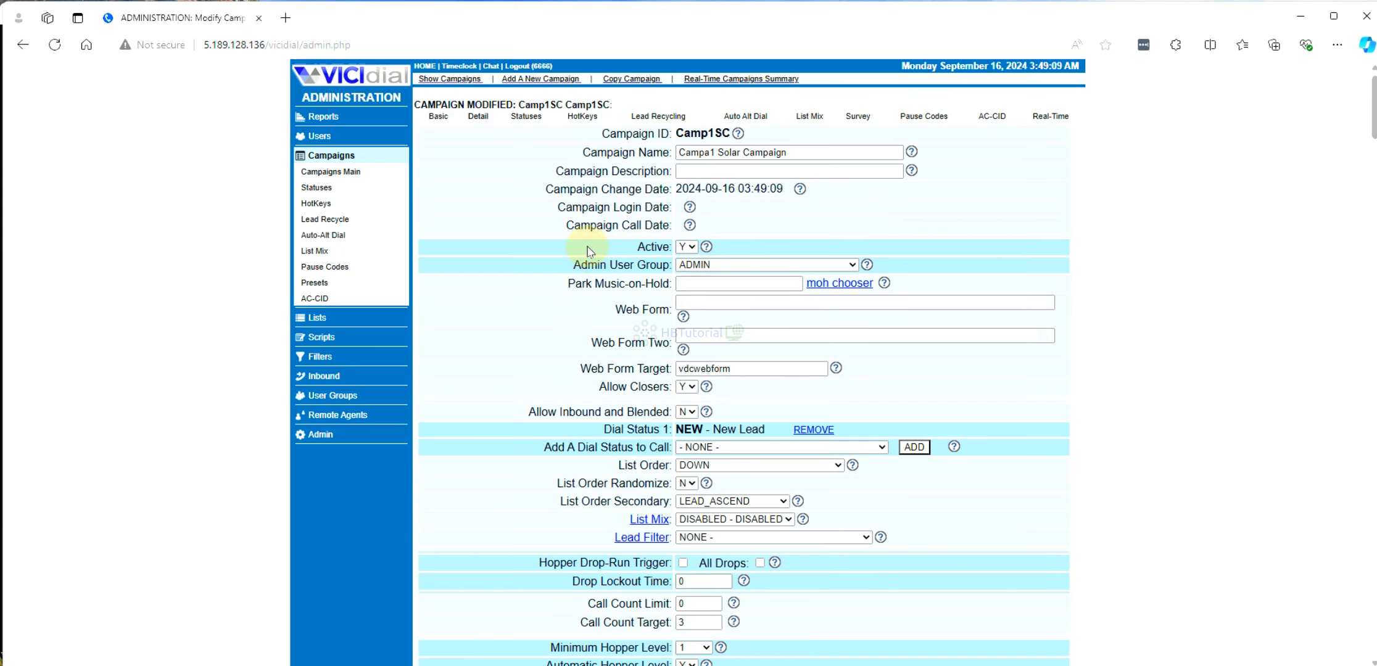
pyautogui.scroll(-2, 591, 248)
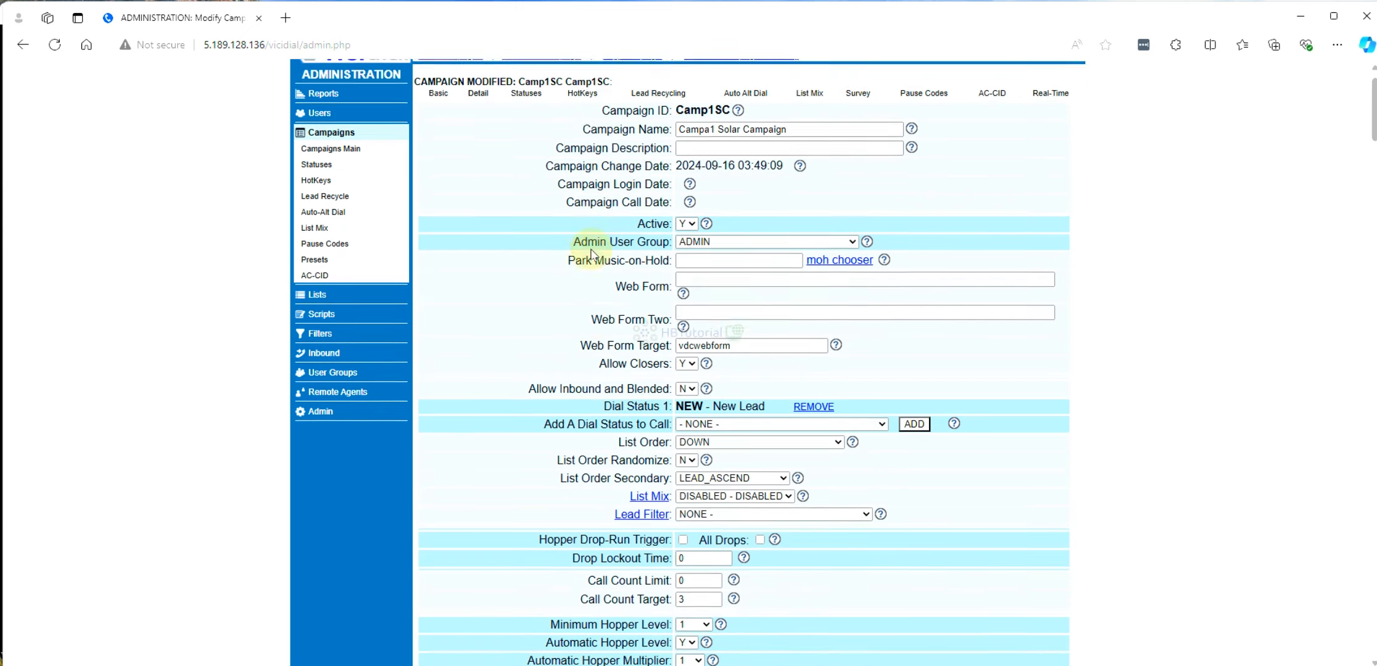
pyautogui.scroll(-10, 1022, 405)
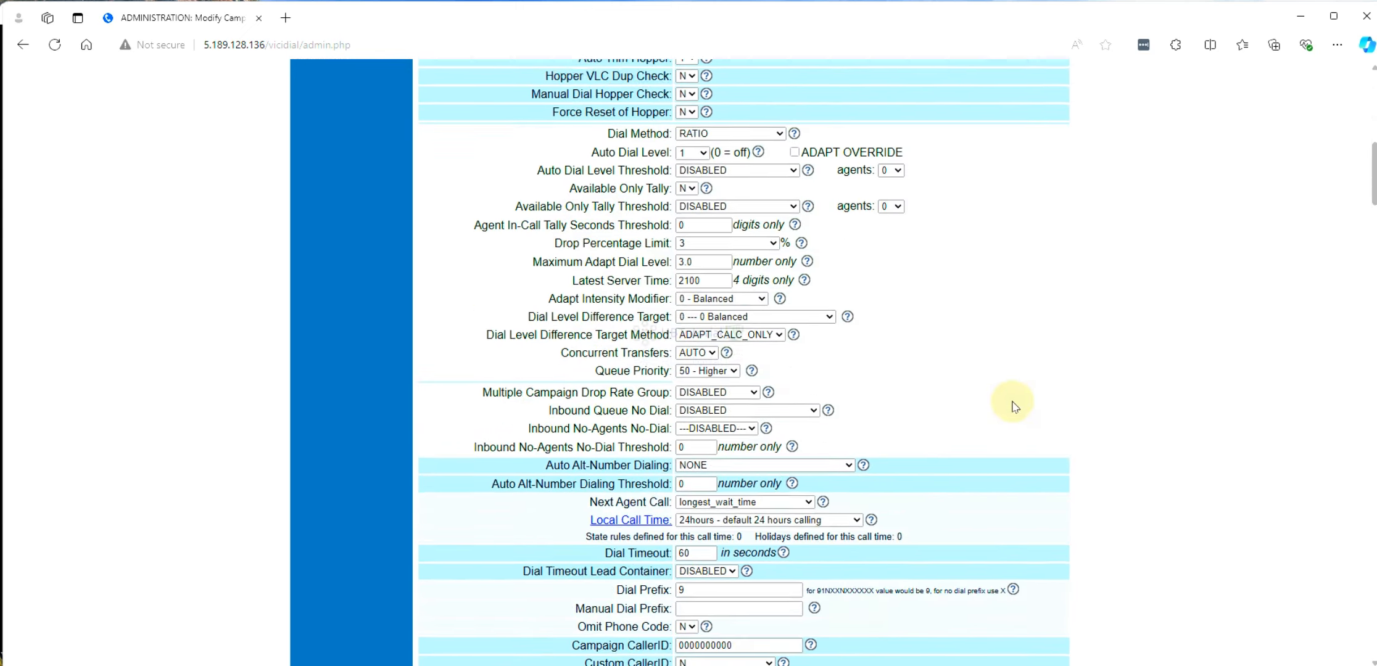
pyautogui.scroll(7, 1008, 384)
pyautogui.scroll(6, 915, 361)
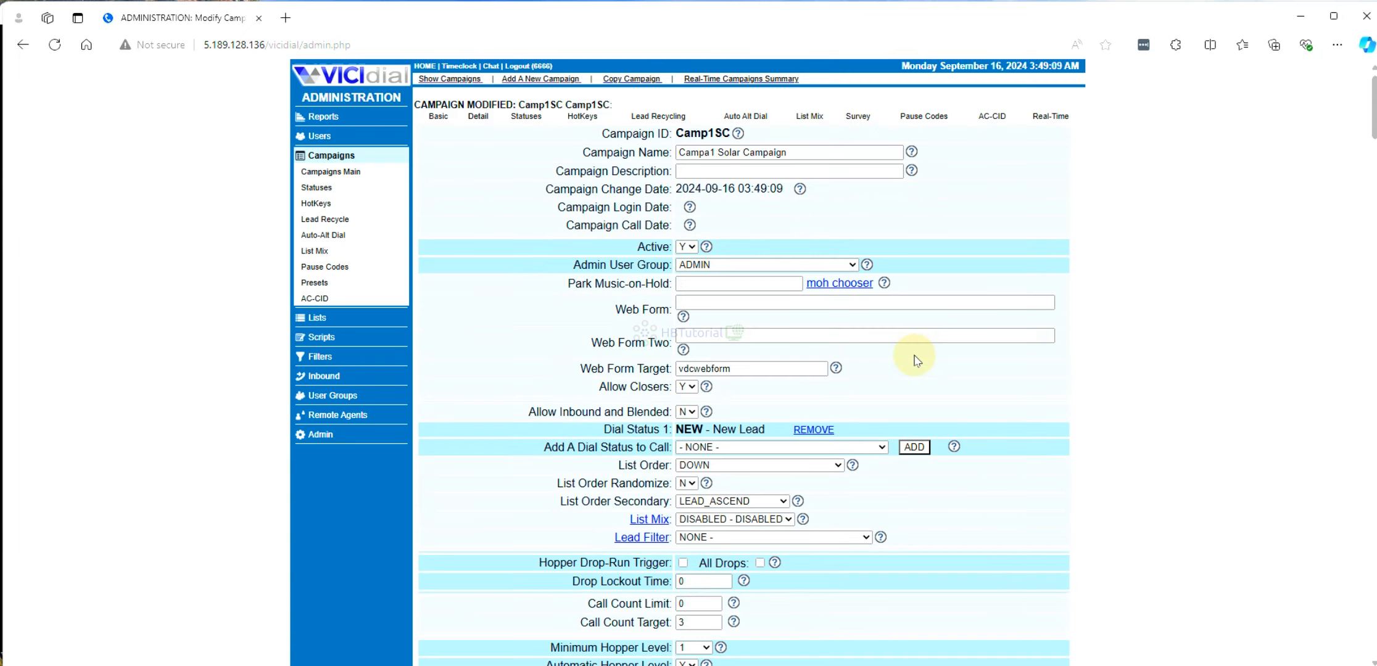
pyautogui.moveTo(494, 420); pyautogui.dragTo(591, 423)
pyautogui.click(545, 423)
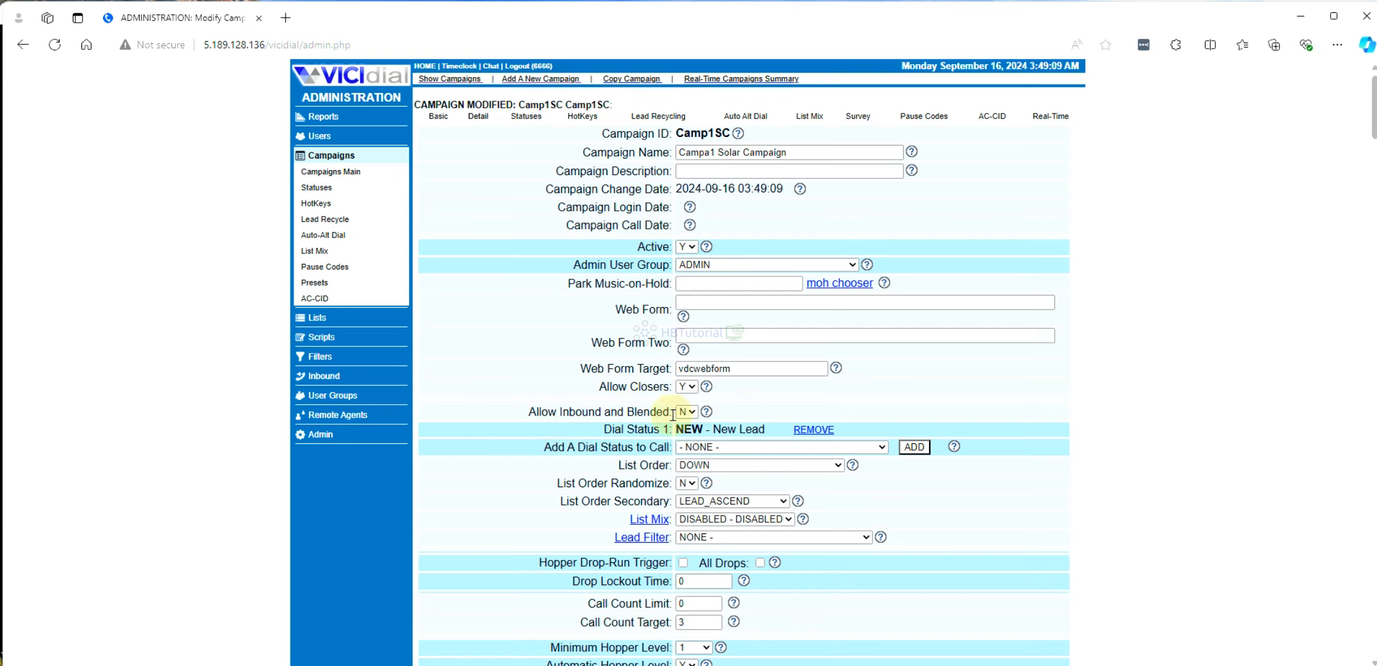
pyautogui.click(687, 430)
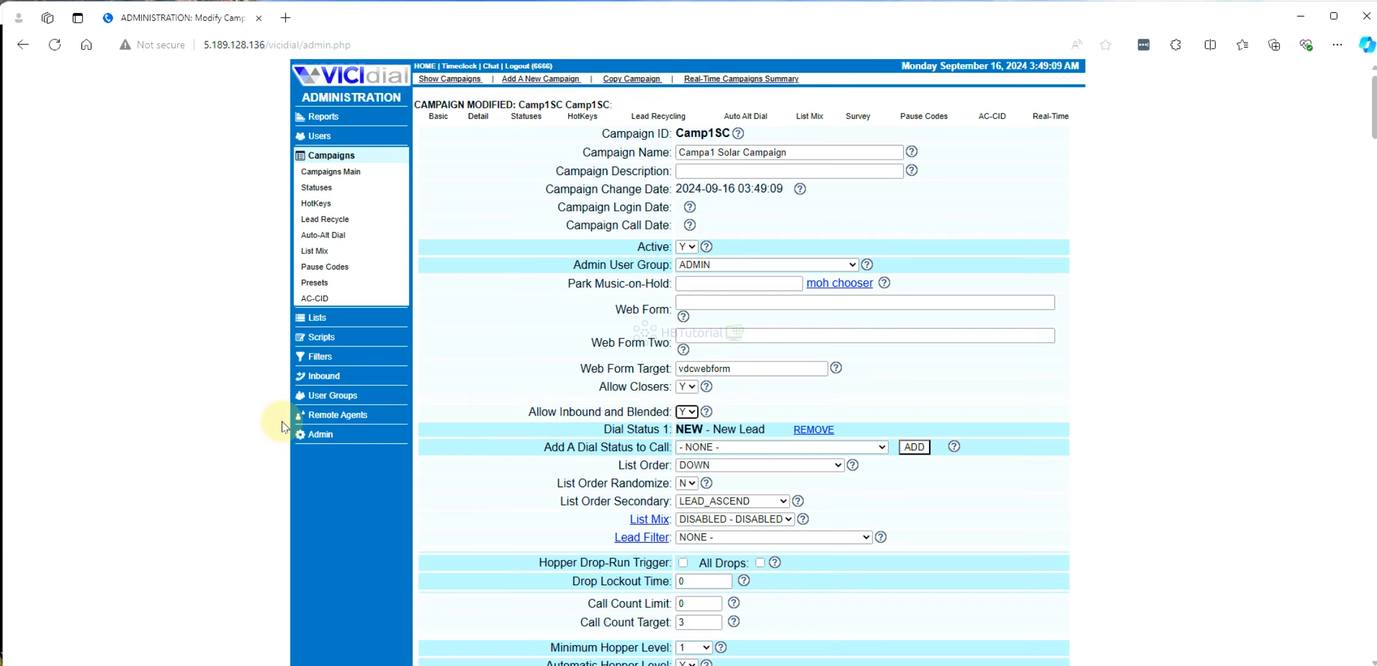
pyautogui.scroll(-1, 281, 428)
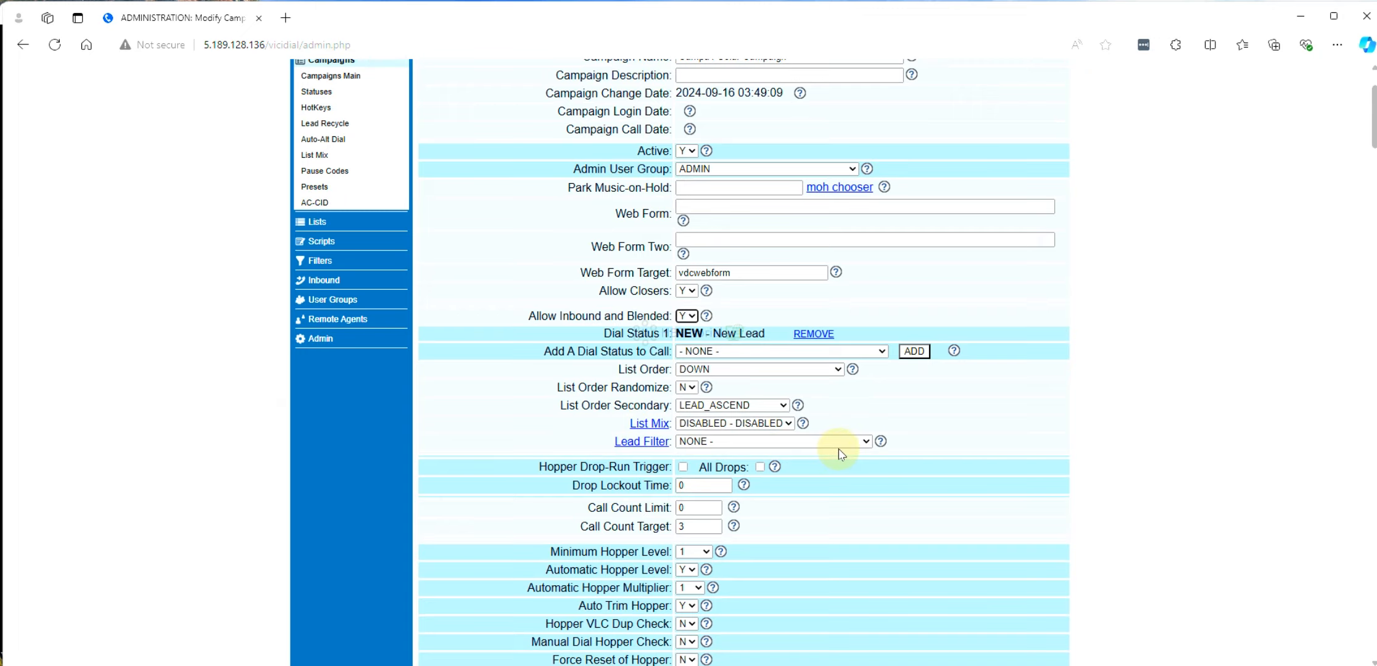
pyautogui.scroll(-5, 843, 455)
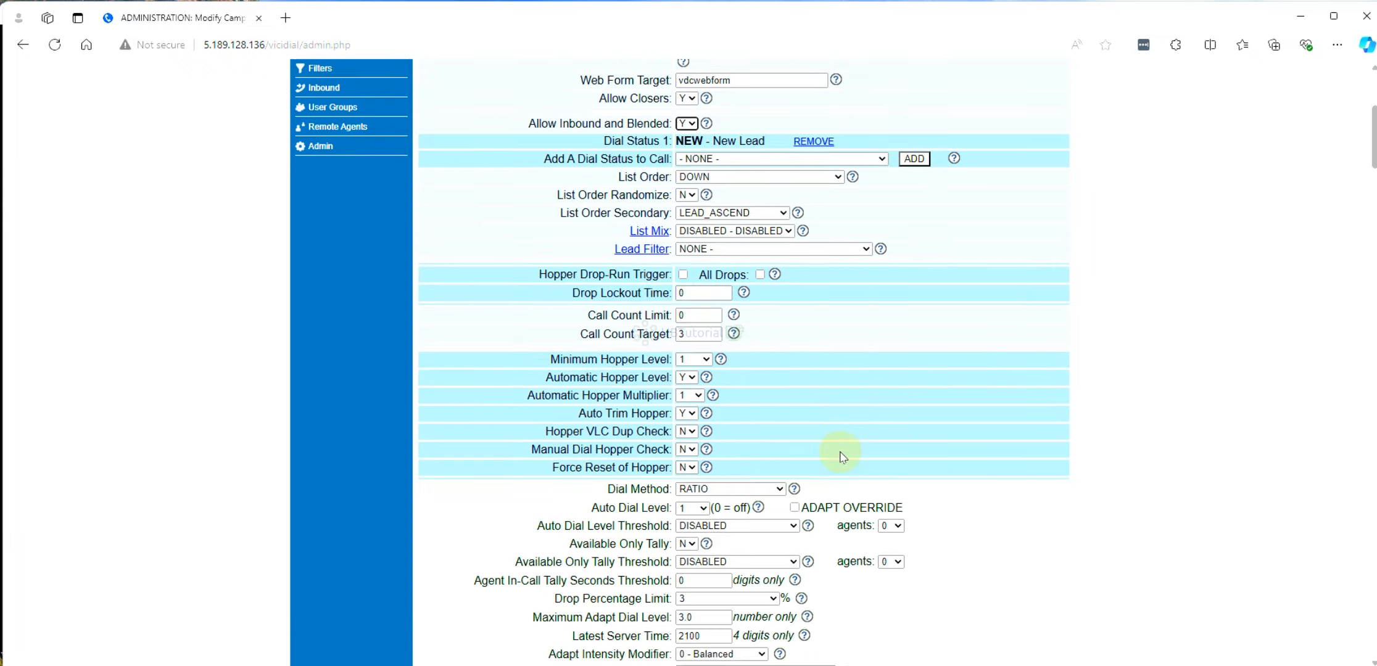
pyautogui.scroll(7, 794, 453)
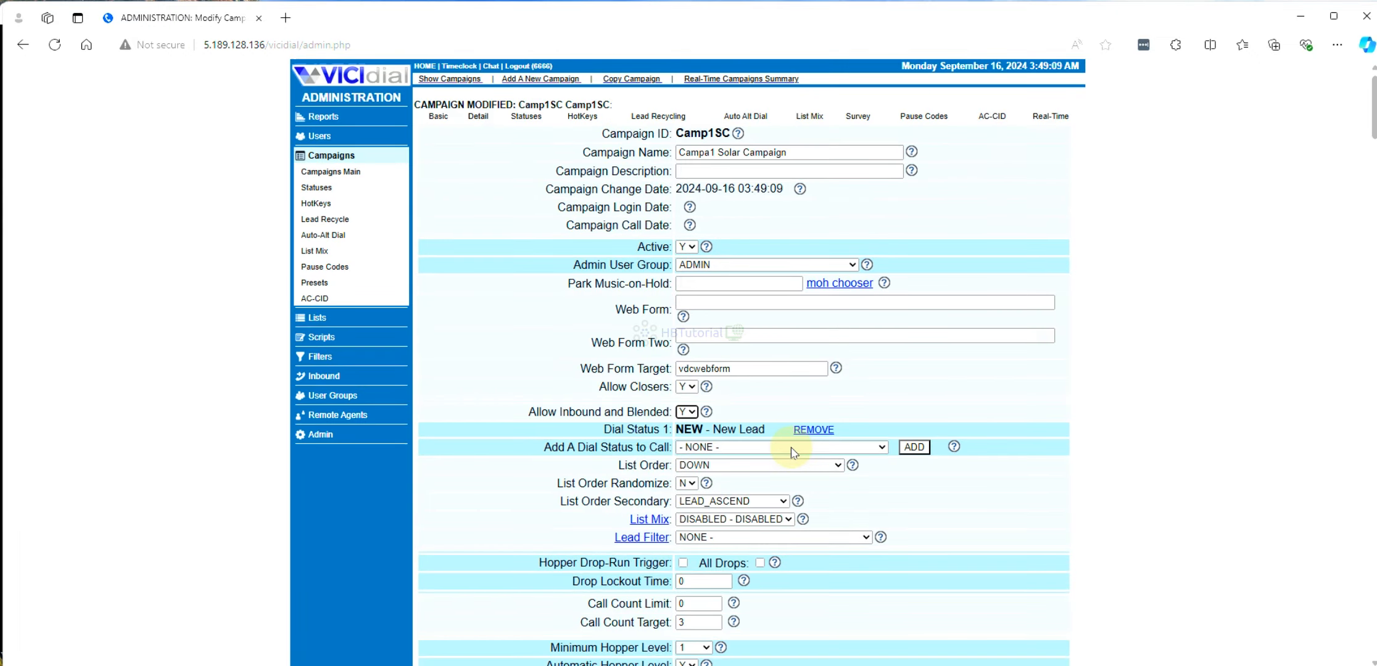
# - Submit the Camp1SC campaign form with Allow Inbound and Blended set to Y
pyautogui.scroll(-20, 788, 449)
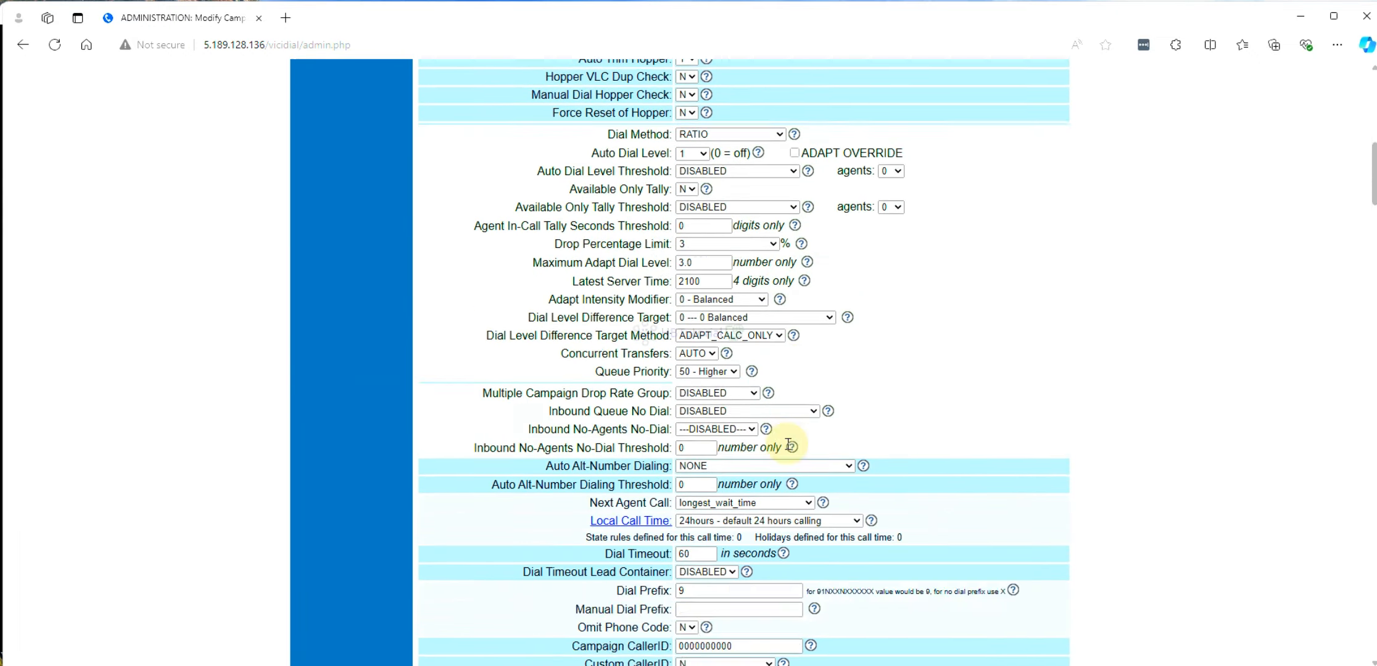
pyautogui.scroll(-20, 786, 445)
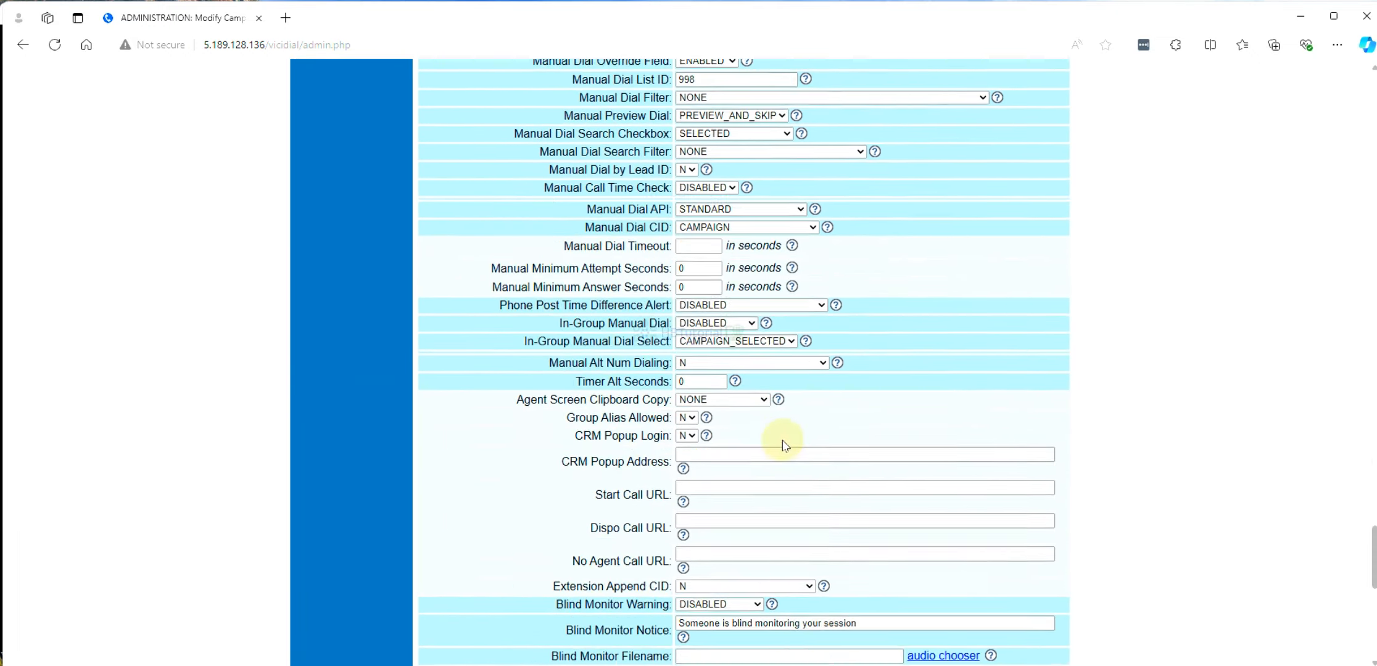
pyautogui.click(759, 220)
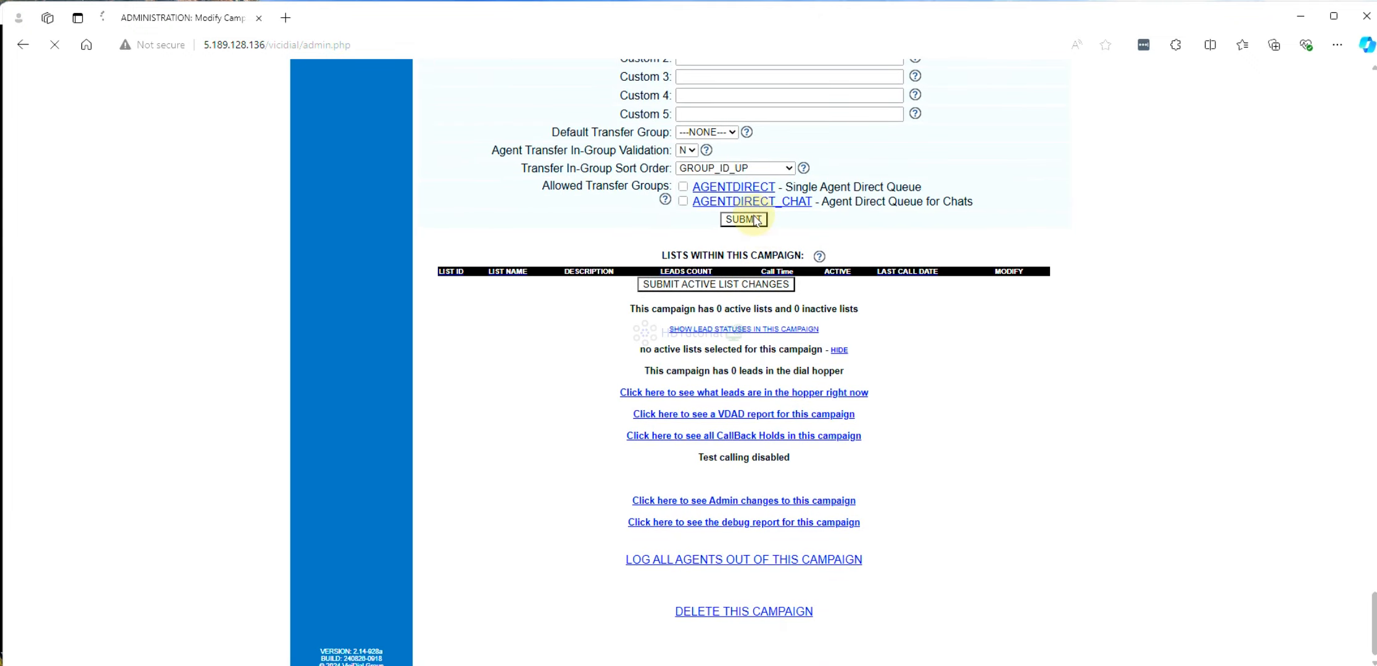
# - Locate the campaign's Allowed Inbound Groups and try selecting AGENTDIRECT - Single Agent Direct Queue before clearing it again
pyautogui.scroll(-20, 615, 257)
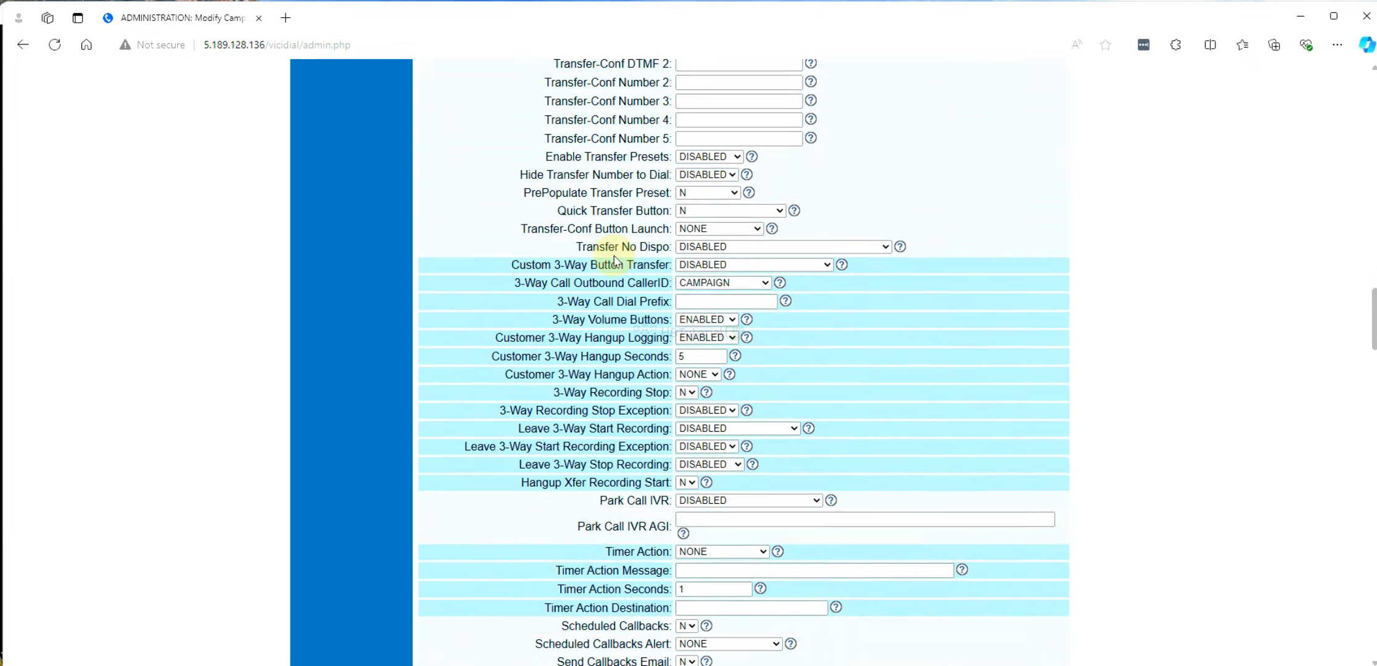
pyautogui.scroll(-20, 615, 258)
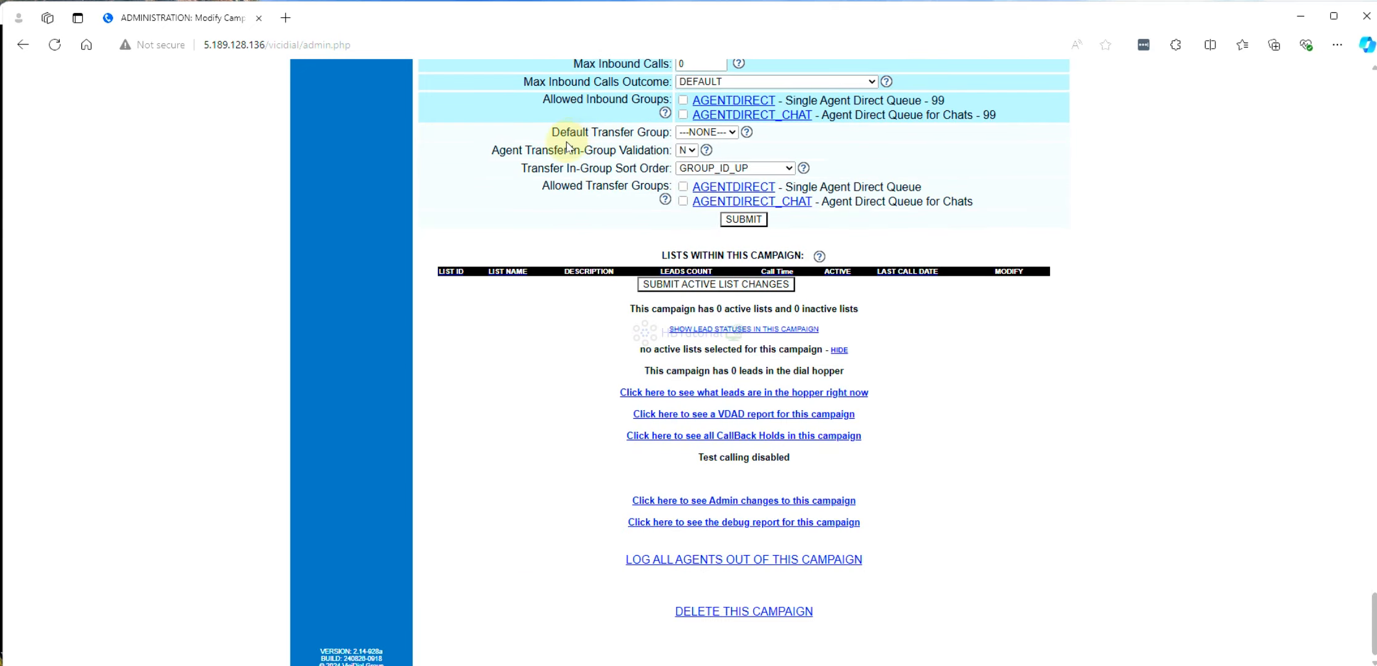
pyautogui.scroll(1, 568, 151)
pyautogui.moveTo(530, 165); pyautogui.dragTo(644, 196)
pyautogui.click(614, 201)
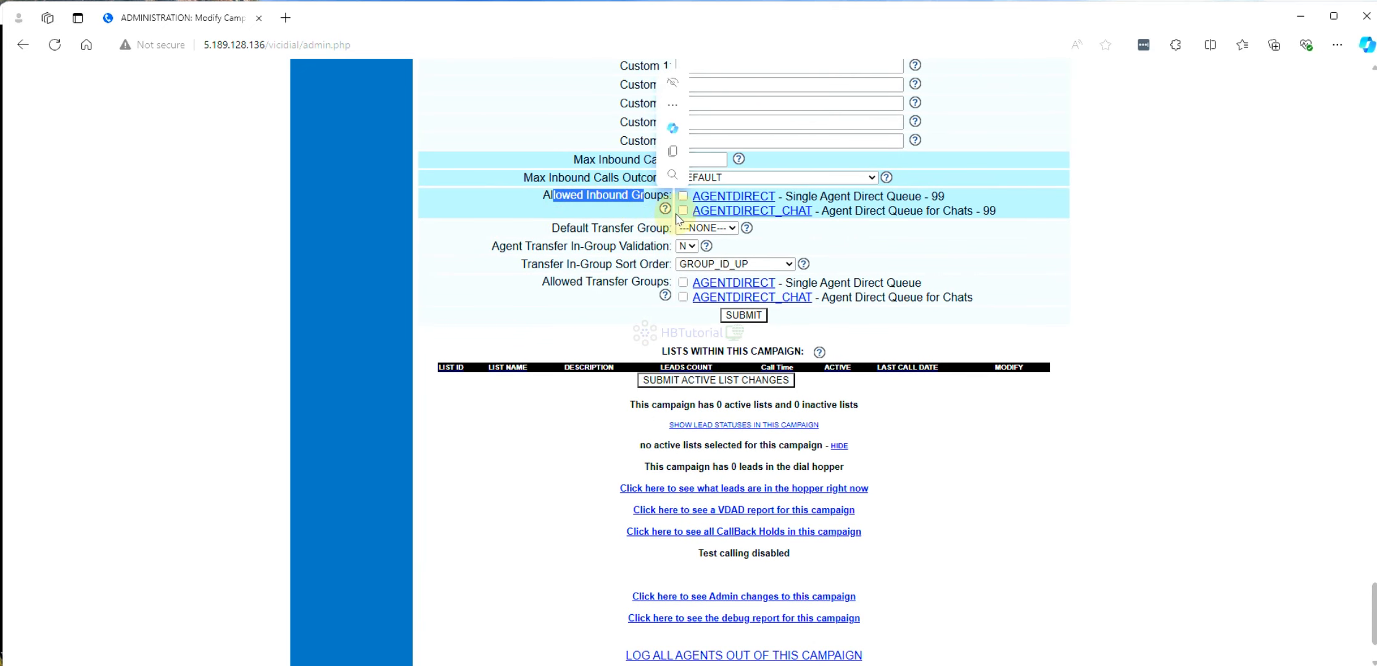
pyautogui.click(683, 196)
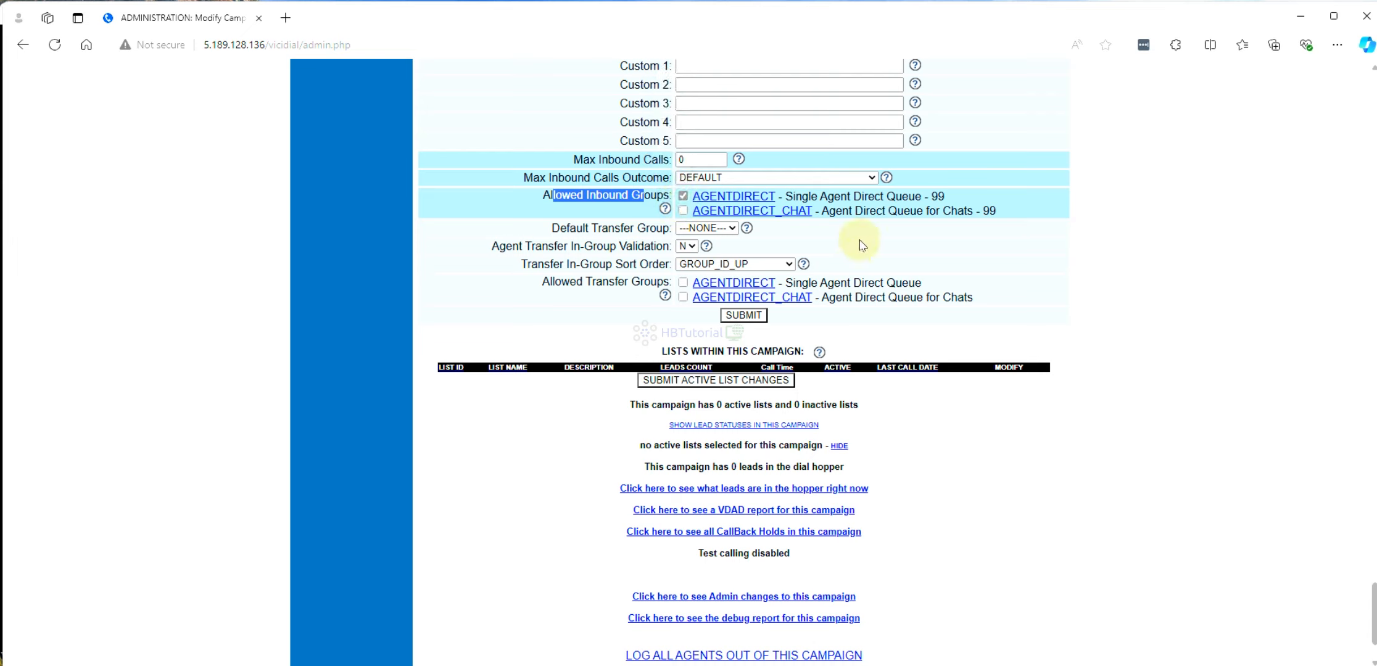
pyautogui.click(683, 196)
# - Review the Allowed Transfer Groups options near the end of the campaign settings
pyautogui.moveTo(518, 268); pyautogui.dragTo(651, 295)
pyautogui.click(645, 298)
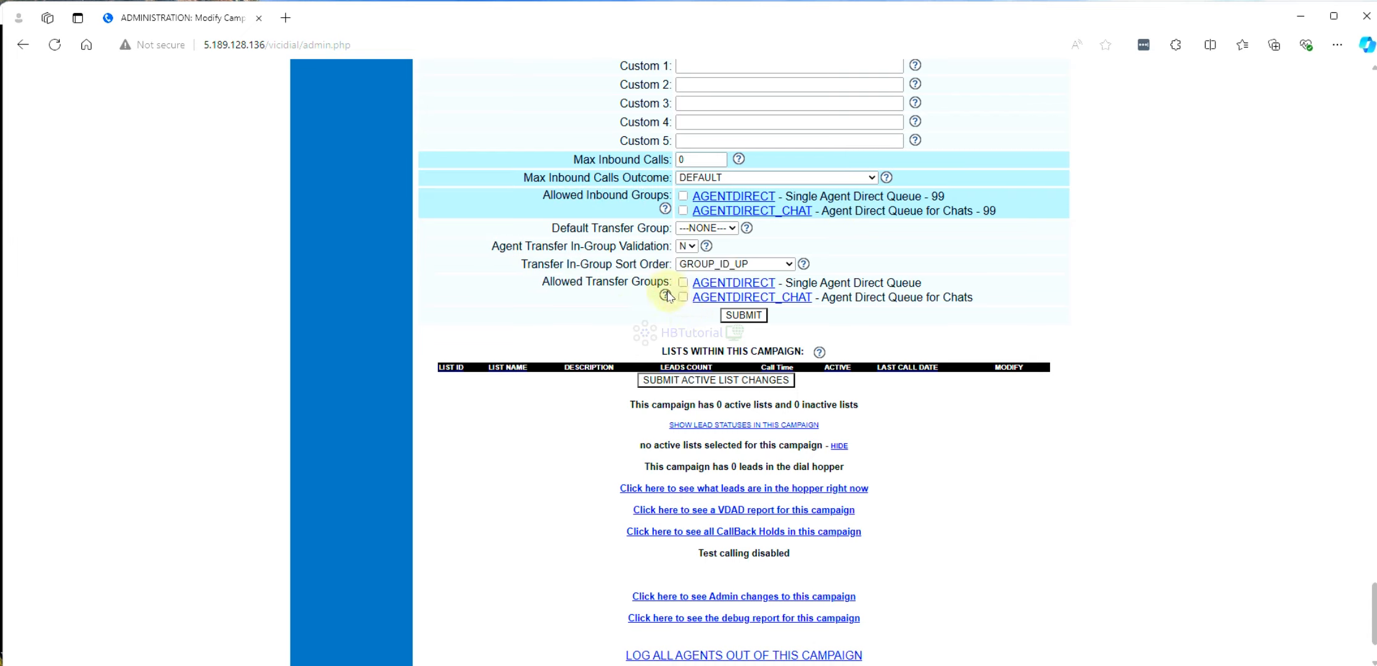
pyautogui.moveTo(520, 282); pyautogui.dragTo(668, 296)
pyautogui.click(654, 302)
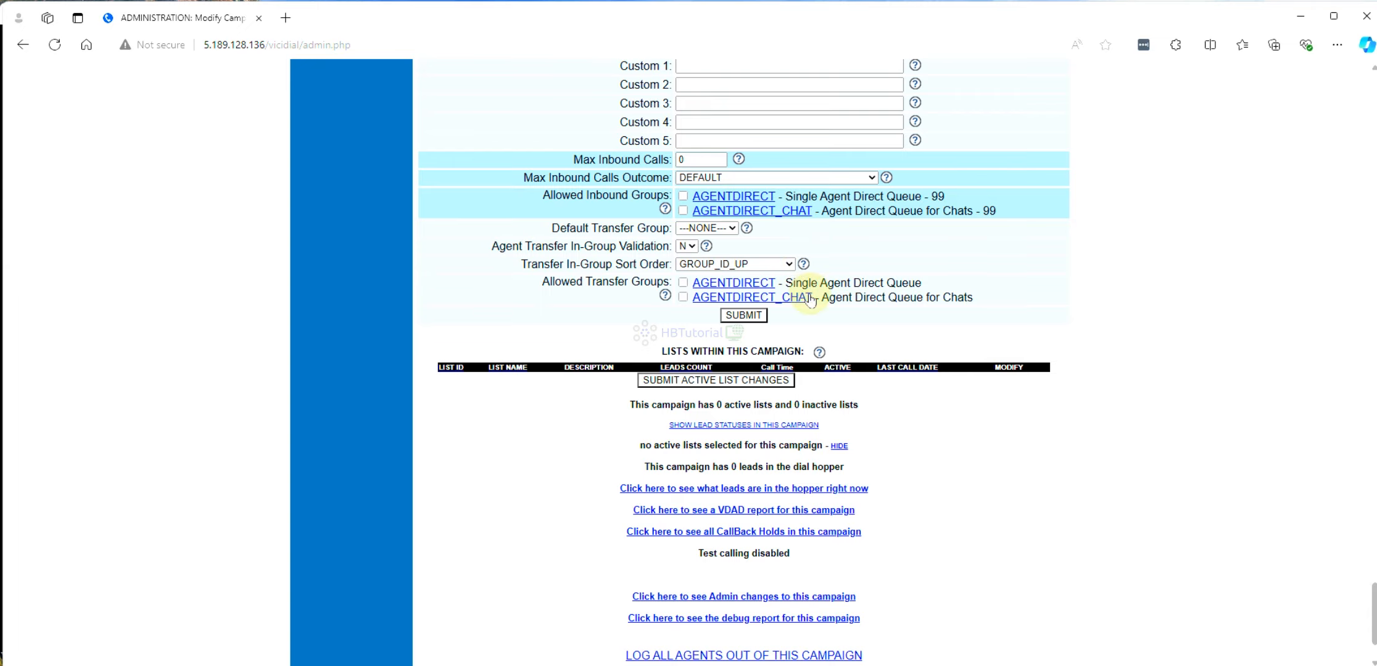
pyautogui.scroll(15, 809, 282)
pyautogui.scroll(-15, 856, 301)
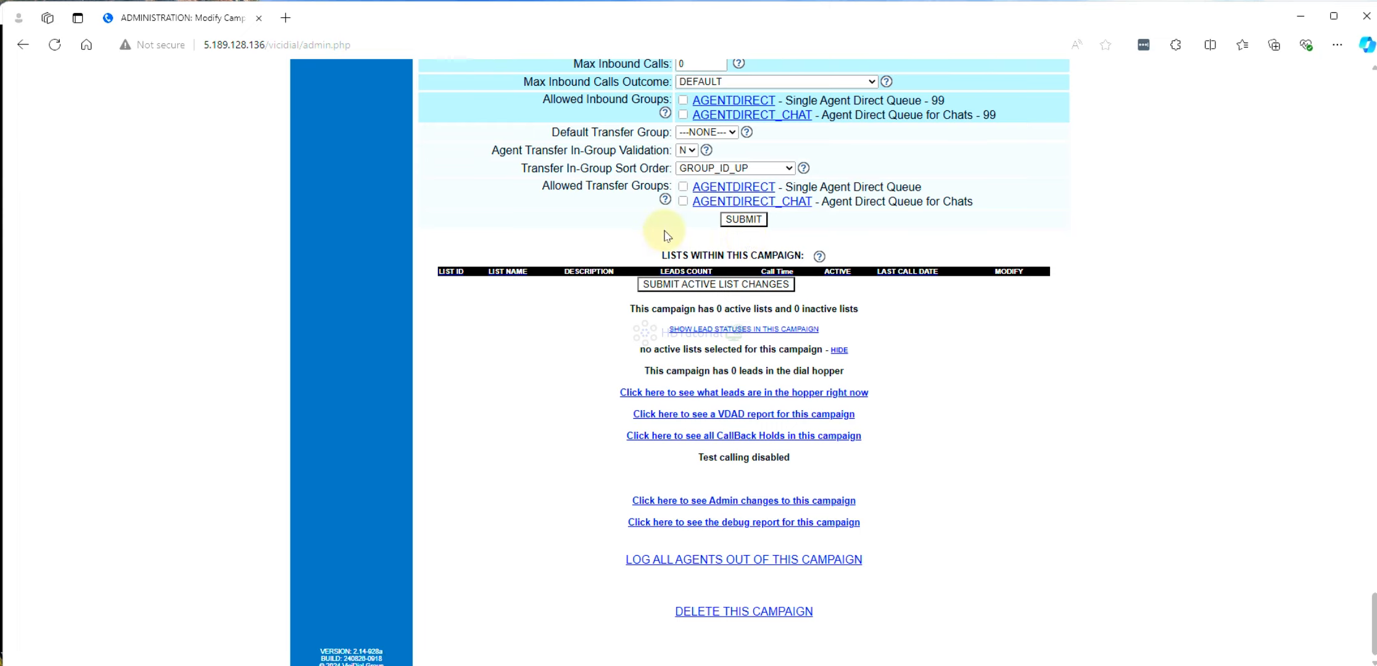
# - Examine the Dial Status, Add A Dial Status to Call and List Order settings near the start of the campaign form
pyautogui.scroll(20, 889, 330)
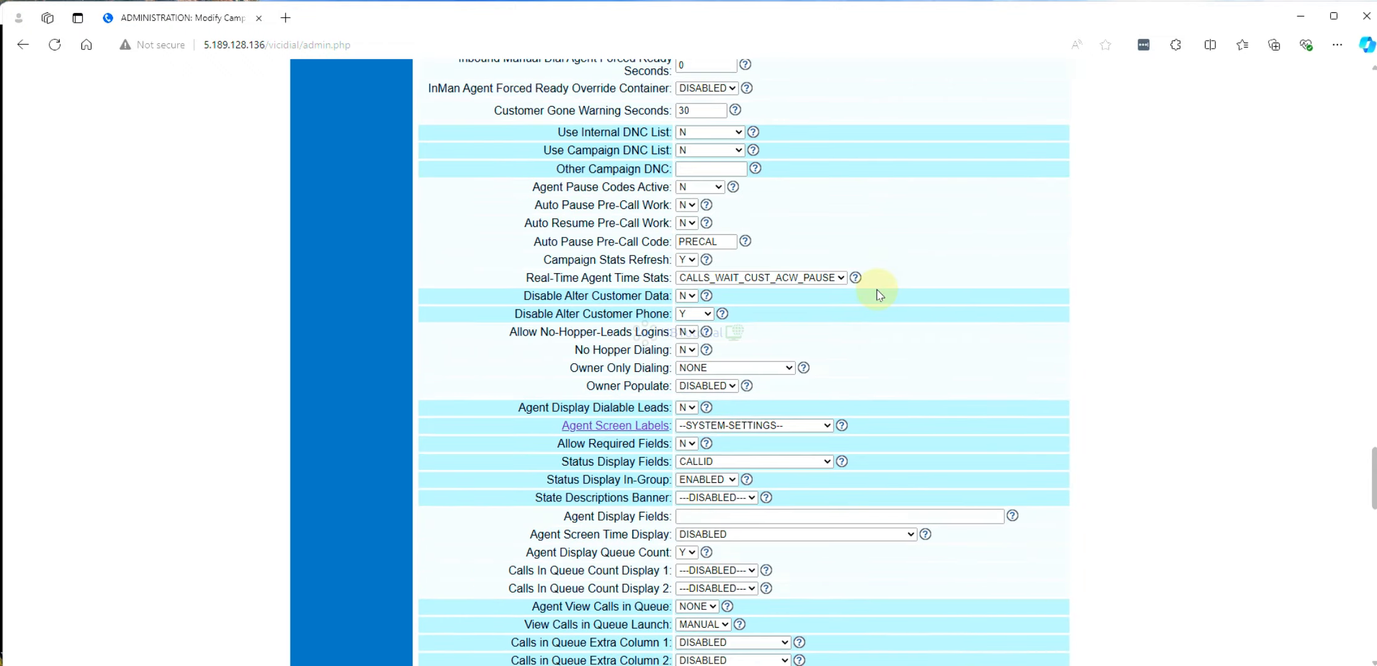
pyautogui.scroll(20, 879, 295)
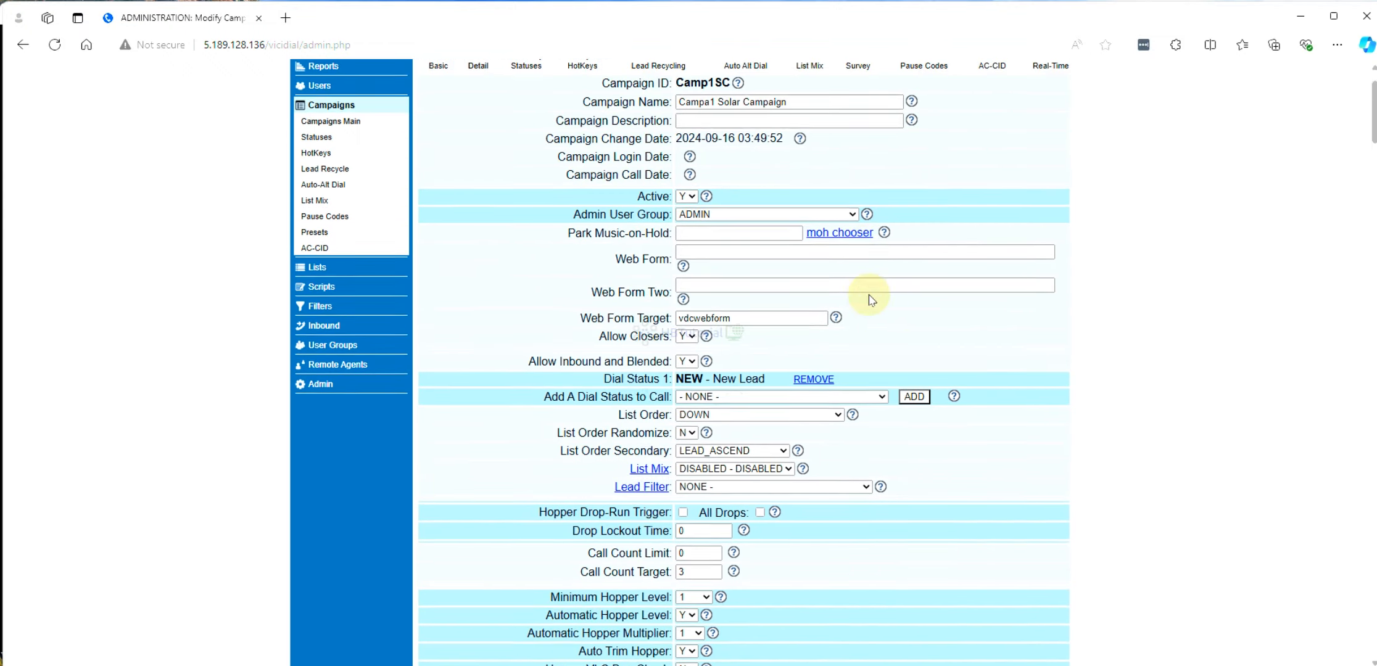
pyautogui.scroll(2, 870, 299)
pyautogui.scroll(-2, 1060, 196)
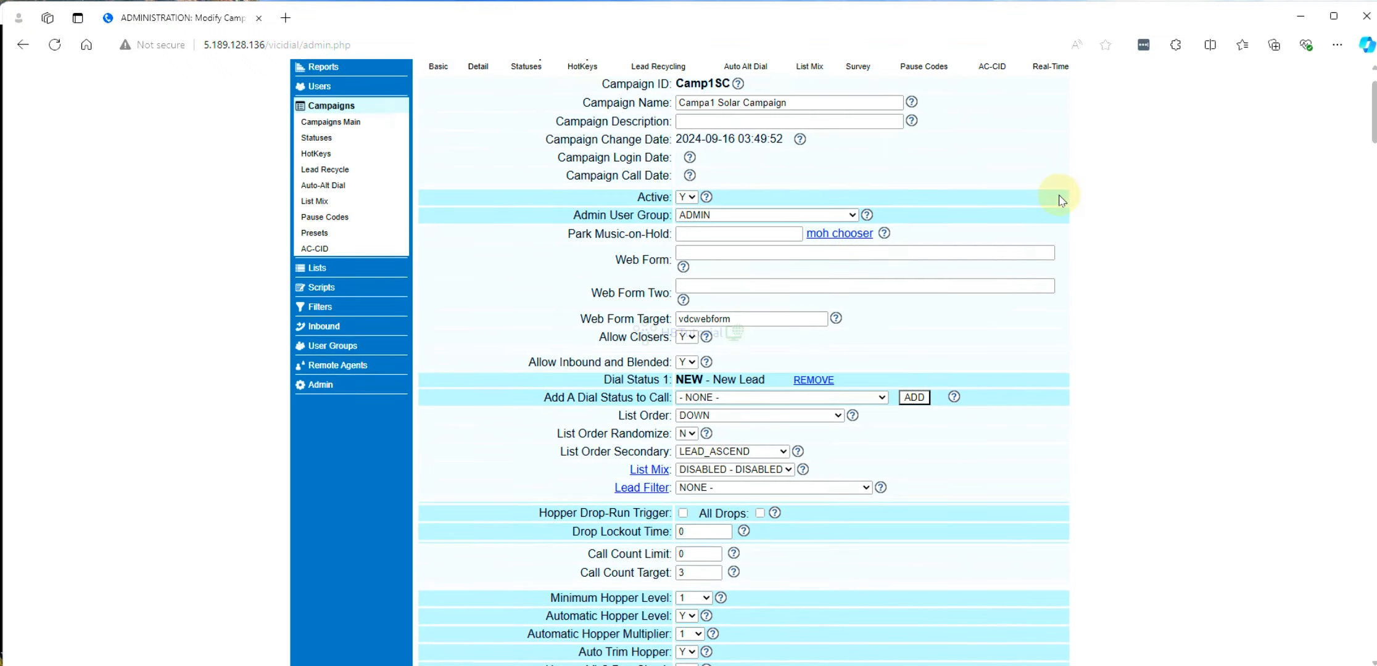
pyautogui.scroll(-1, 1060, 196)
pyautogui.scroll(-2, 1045, 284)
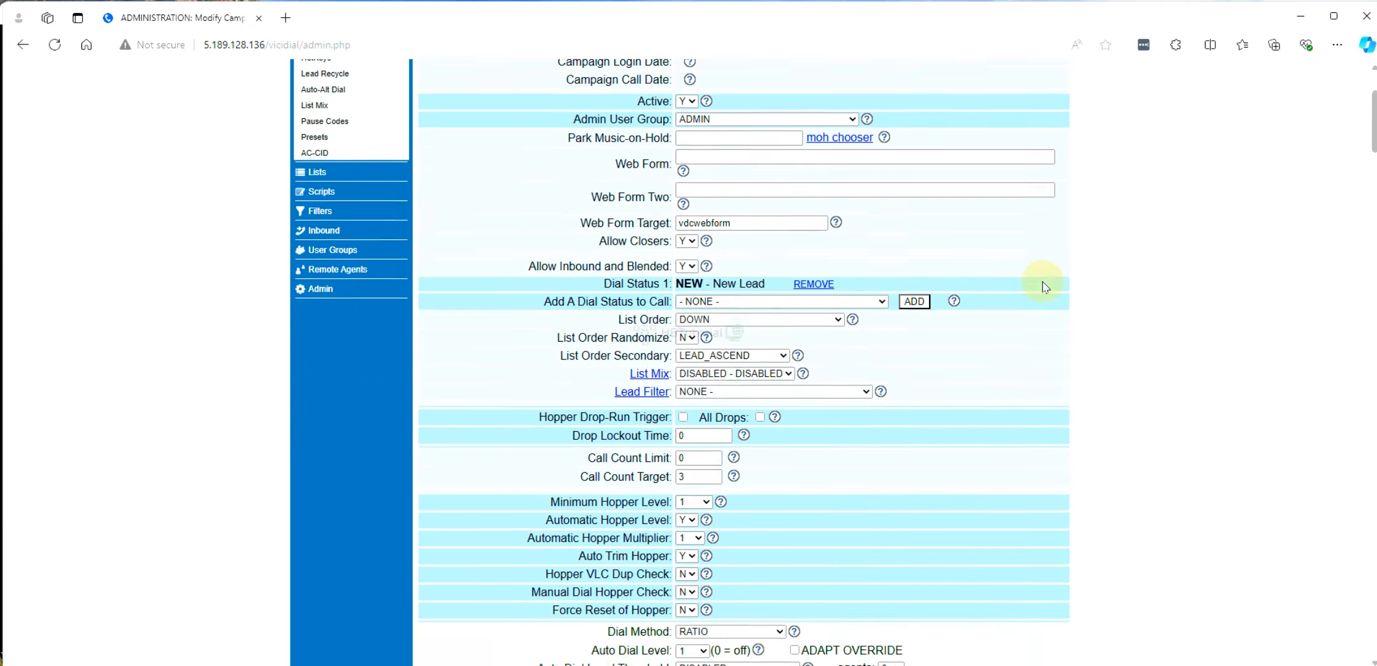
pyautogui.click(616, 275)
pyautogui.moveTo(615, 275); pyautogui.dragTo(668, 272)
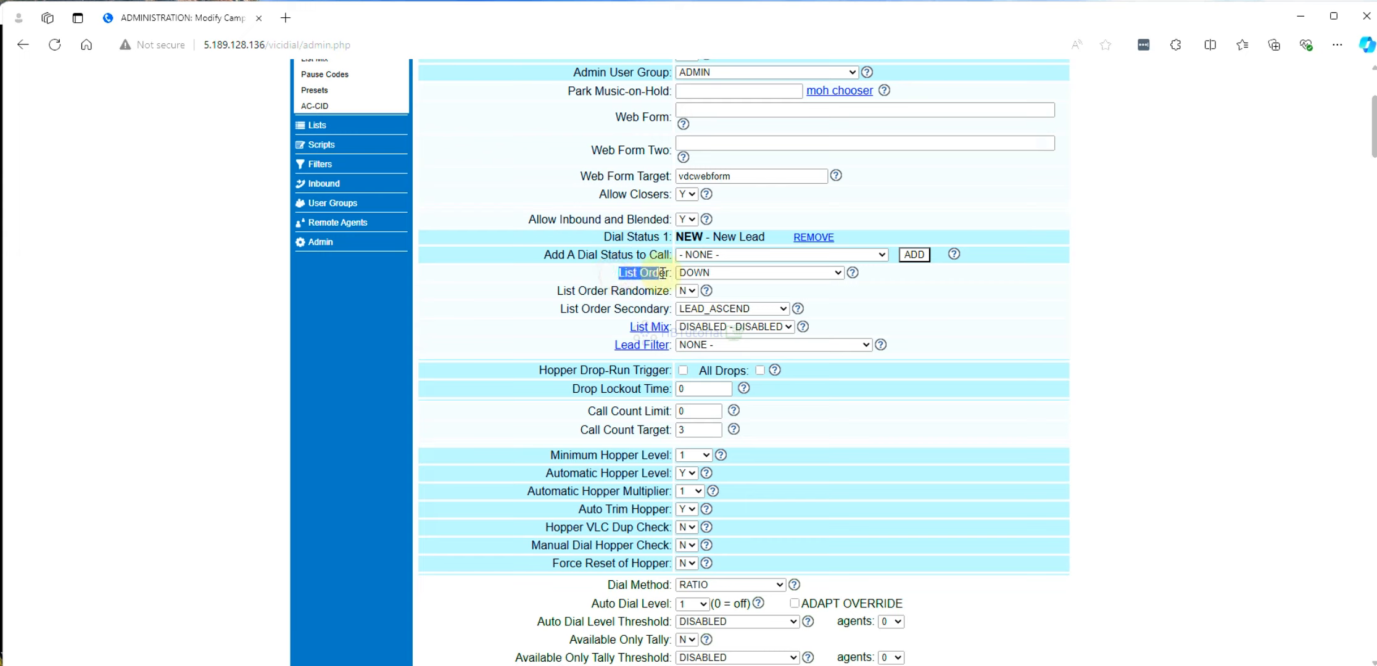
pyautogui.click(554, 260)
pyautogui.moveTo(518, 258); pyautogui.dragTo(673, 262)
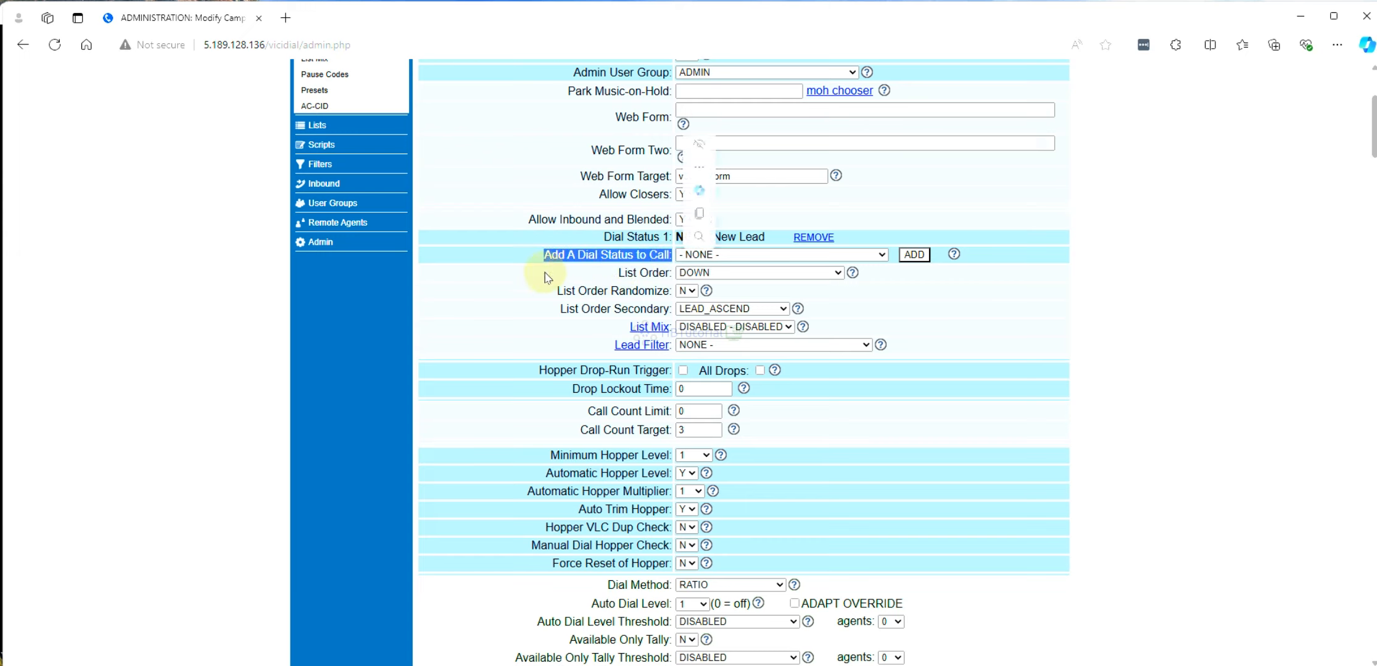
pyautogui.click(523, 276)
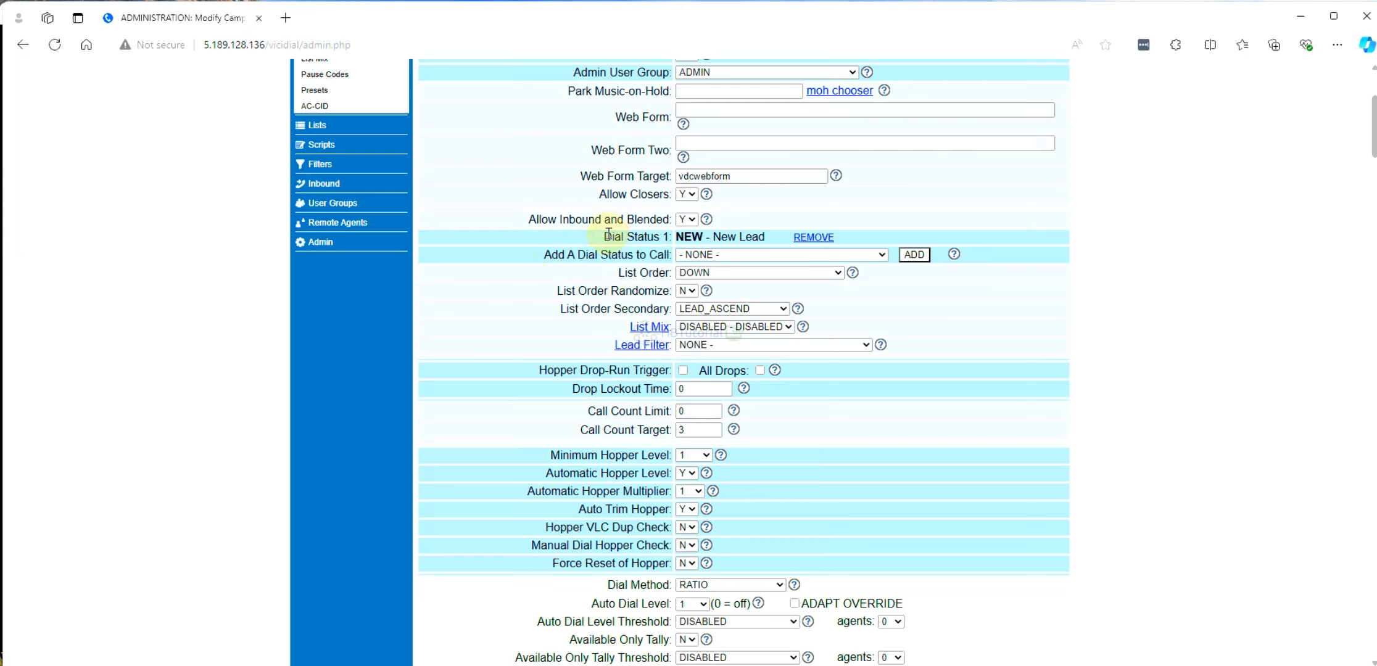
pyautogui.moveTo(602, 237); pyautogui.dragTo(679, 237)
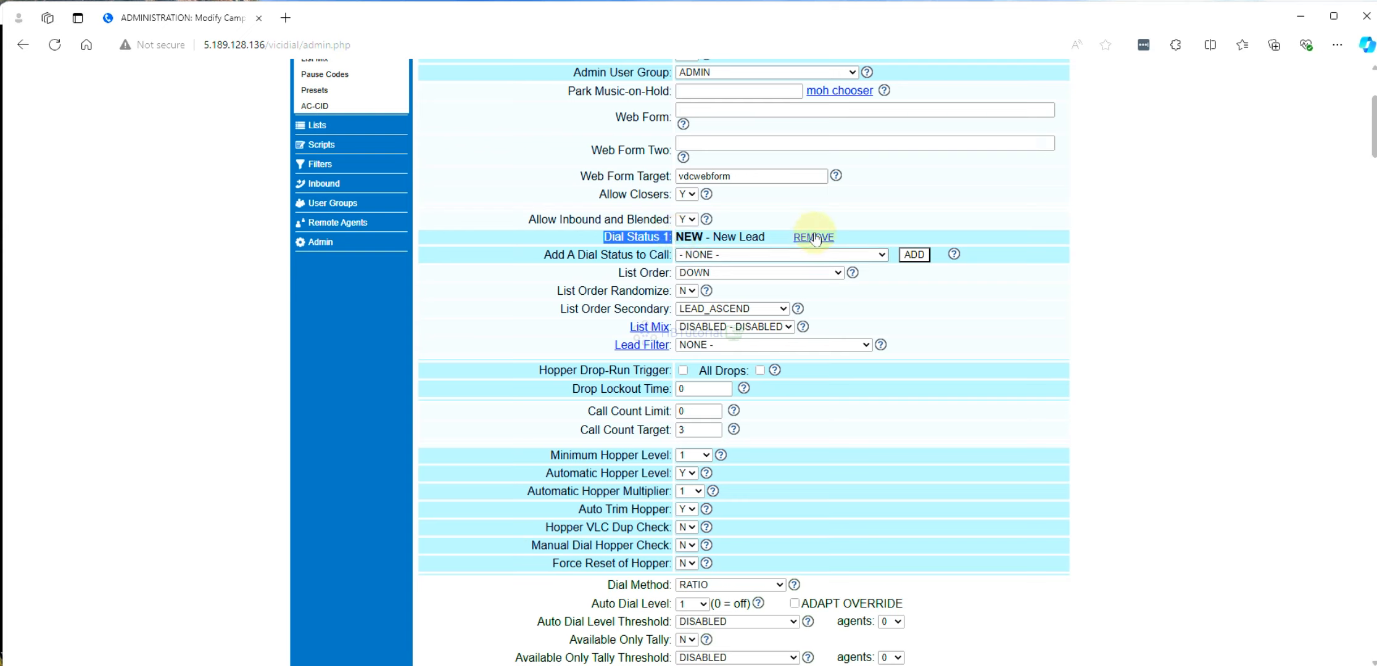
pyautogui.moveTo(763, 237); pyautogui.dragTo(677, 242)
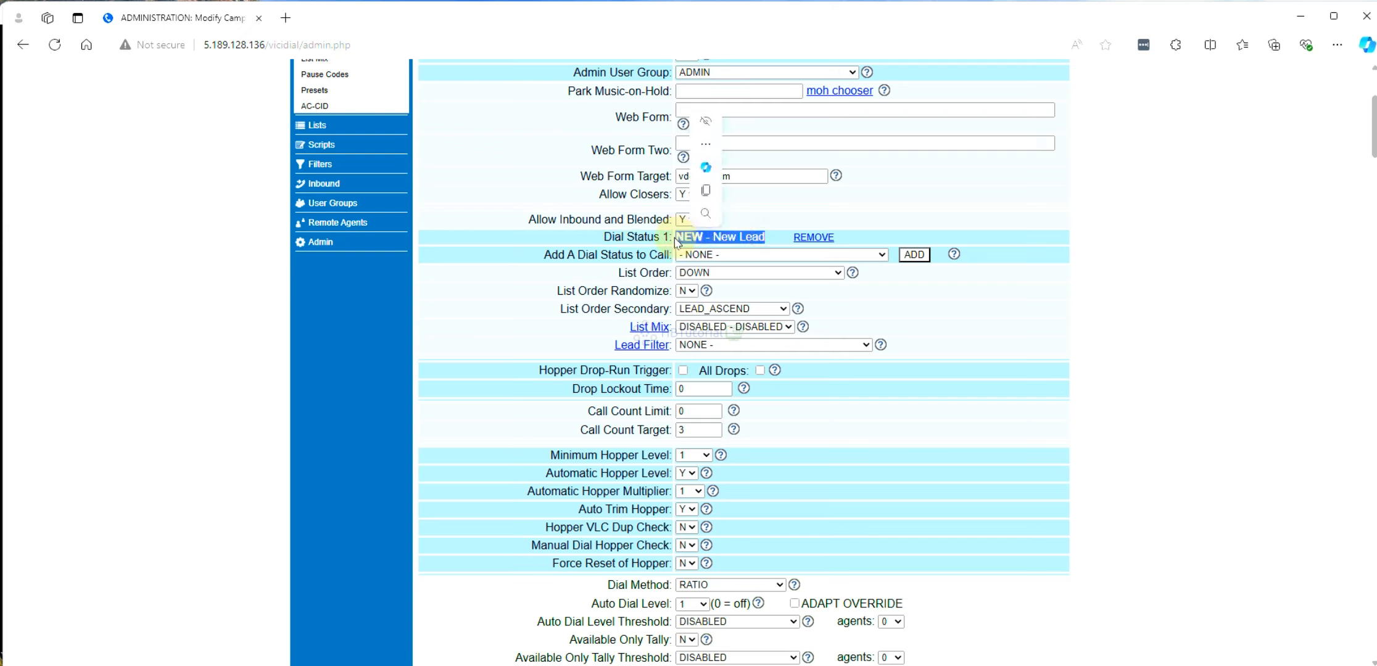
pyautogui.click(885, 208)
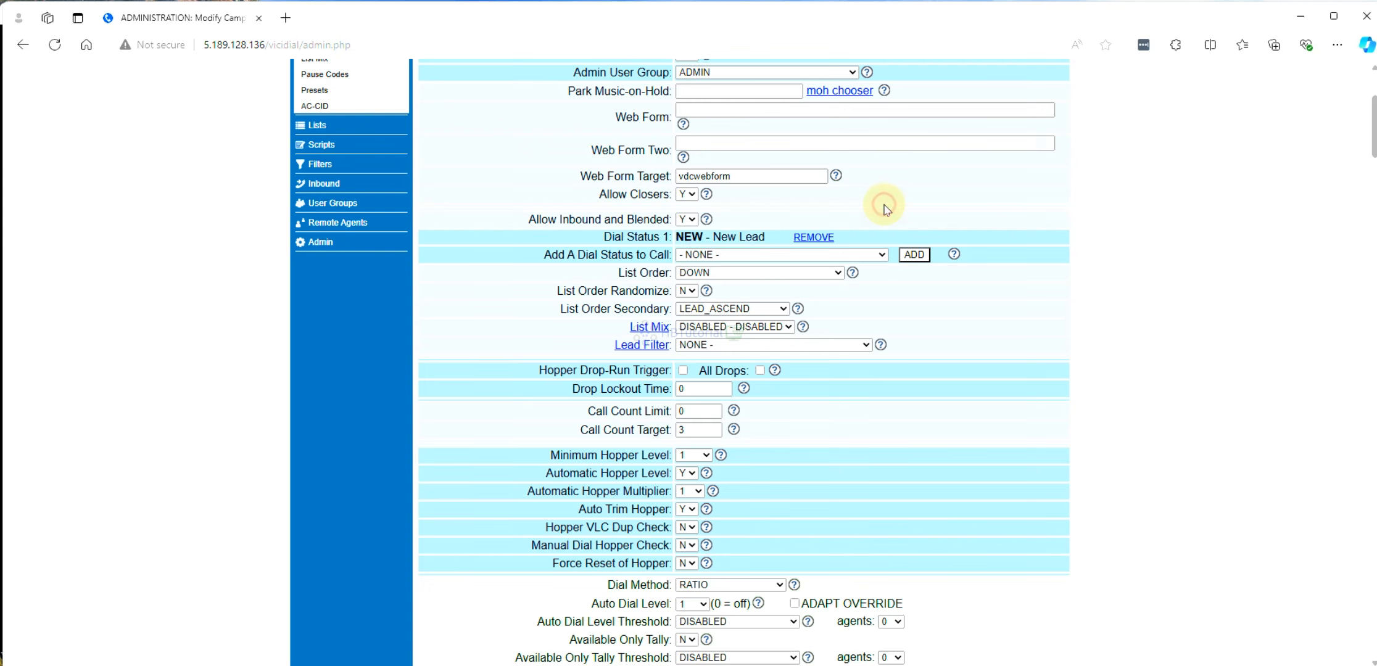
# - Open the Real-Time Main Report in a separate browser tab, keeping the campaign settings open
pyautogui.scroll(1, 476, 309)
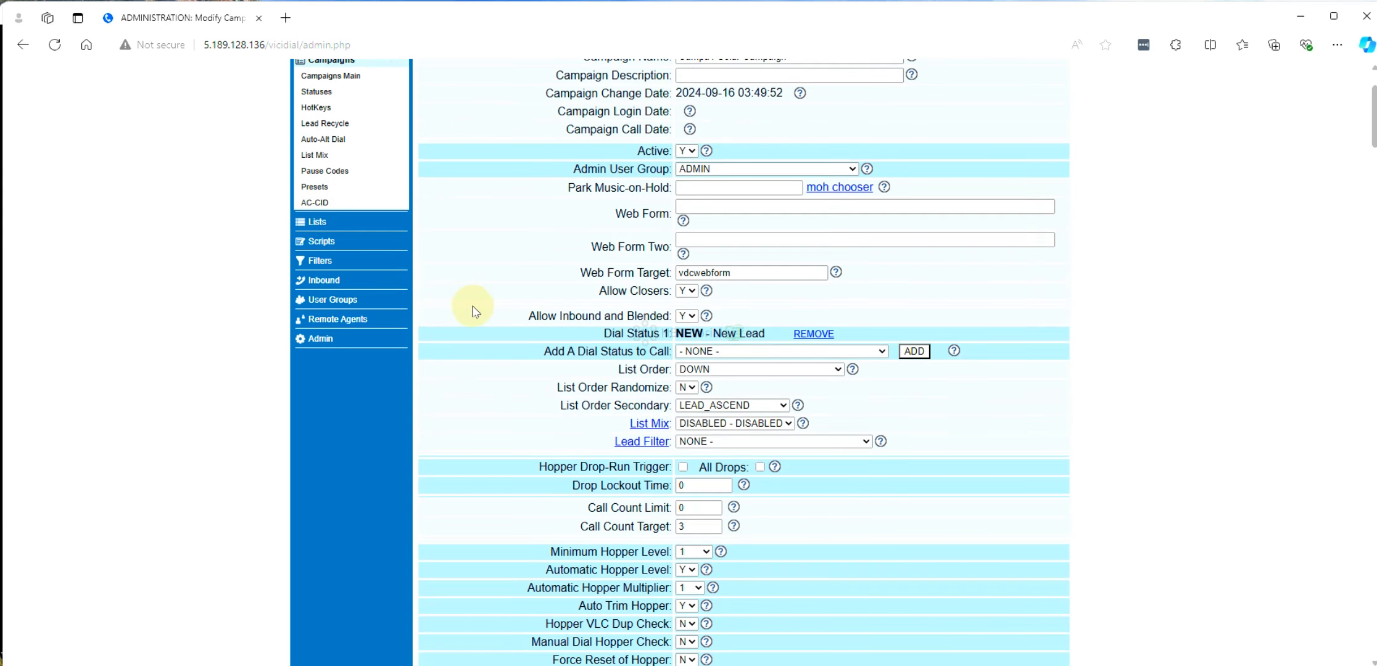
pyautogui.scroll(1, 517, 294)
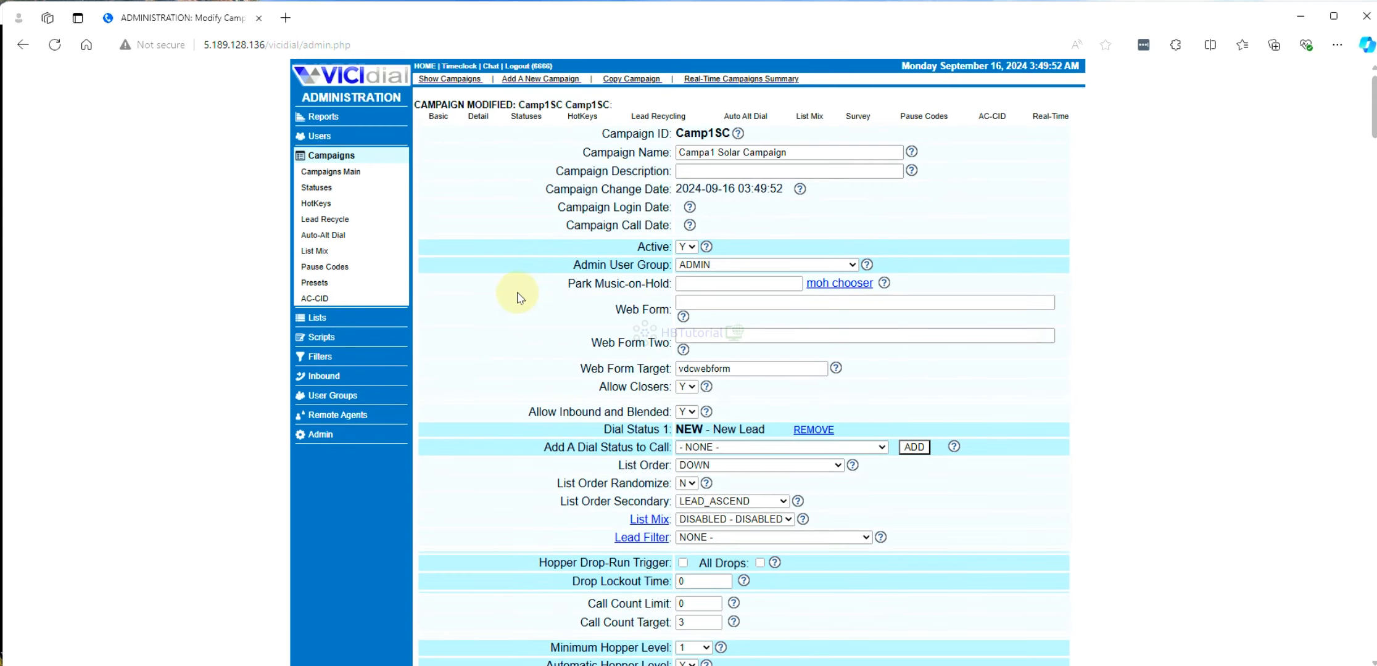
pyautogui.rightClick(327, 116)
pyautogui.click(359, 129)
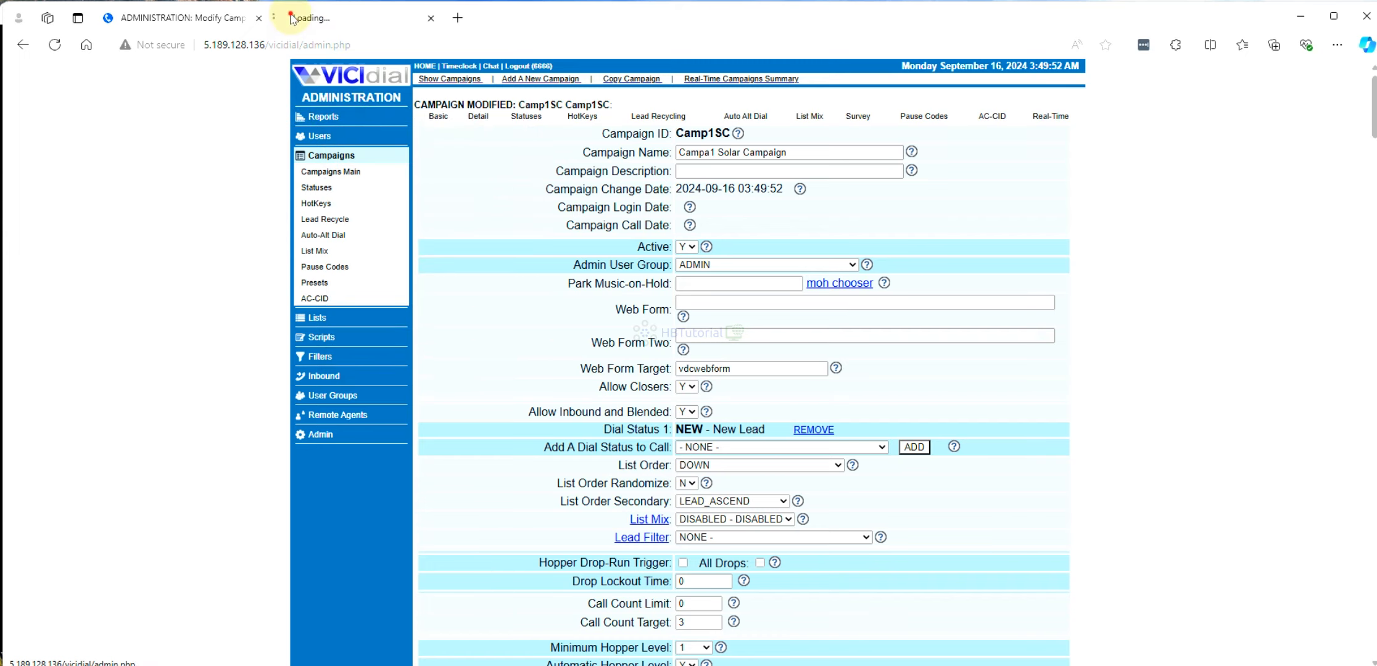
pyautogui.click(297, 16)
pyautogui.click(510, 176)
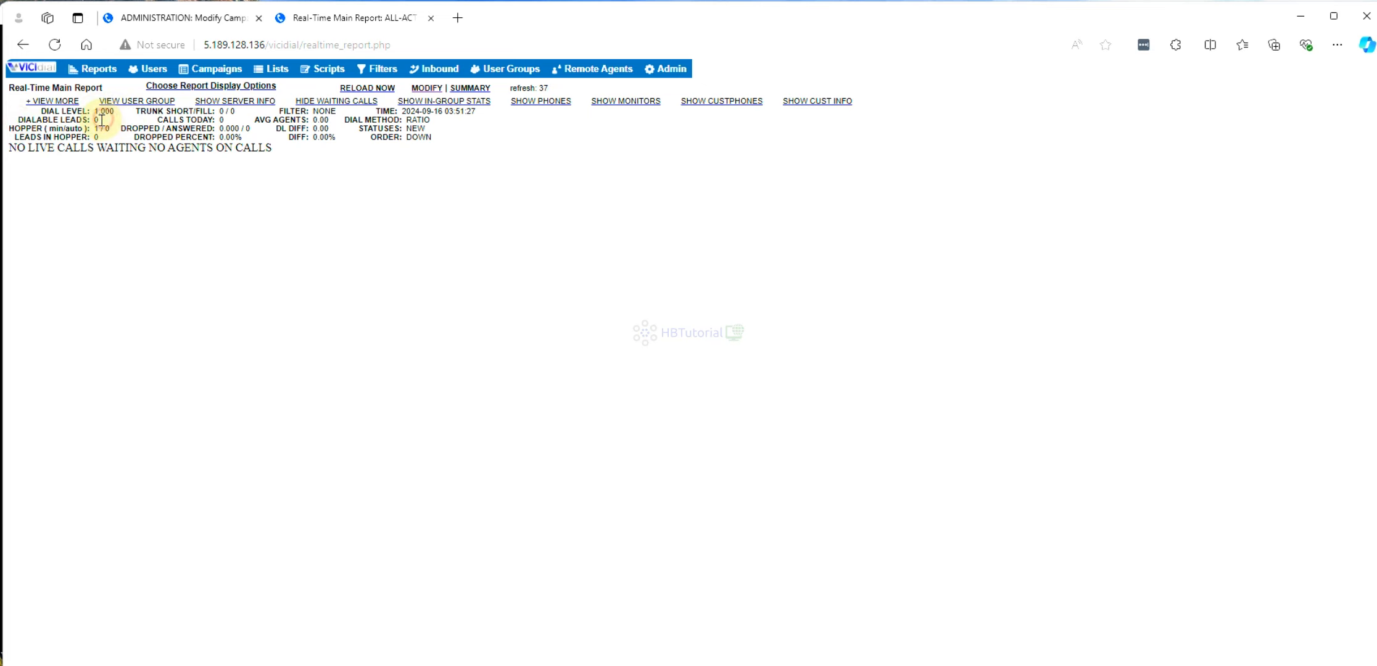
# - Check the Dialable Leads figure in the Real-Time Main Report, closing the Copilot sidebar if it opens
pyautogui.moveTo(98, 120); pyautogui.dragTo(24, 119)
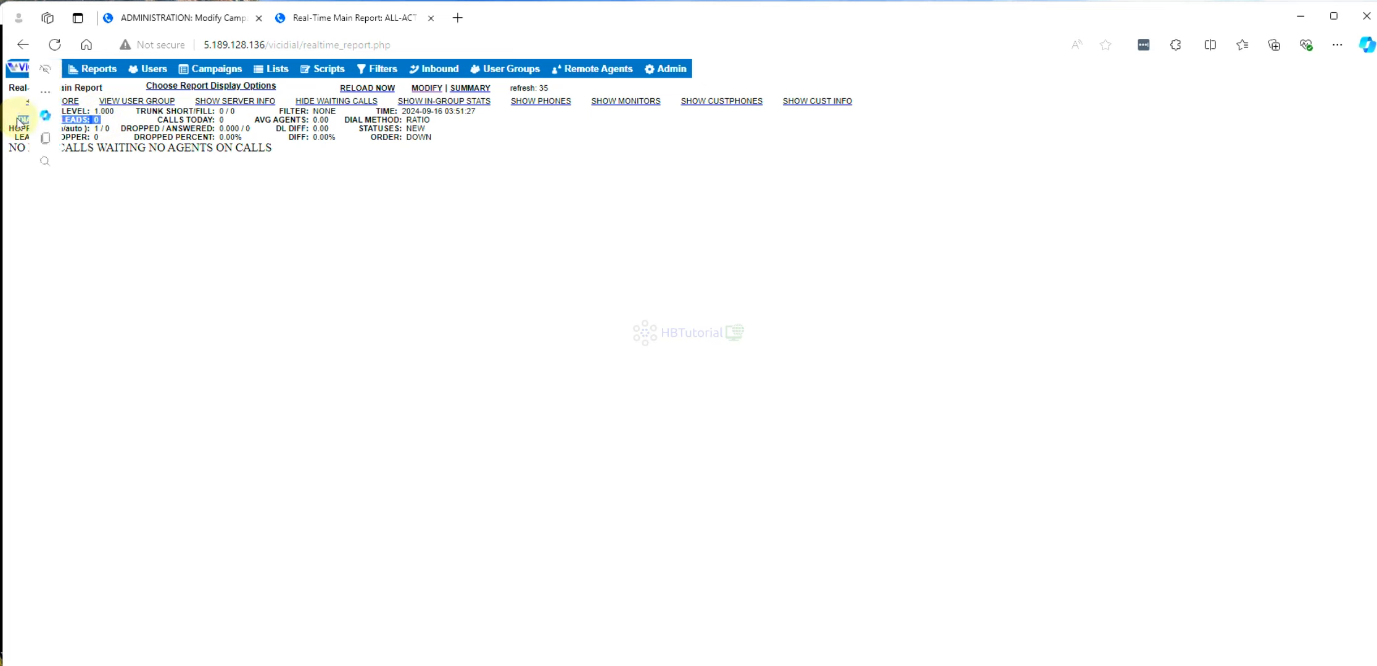
pyautogui.click(128, 123)
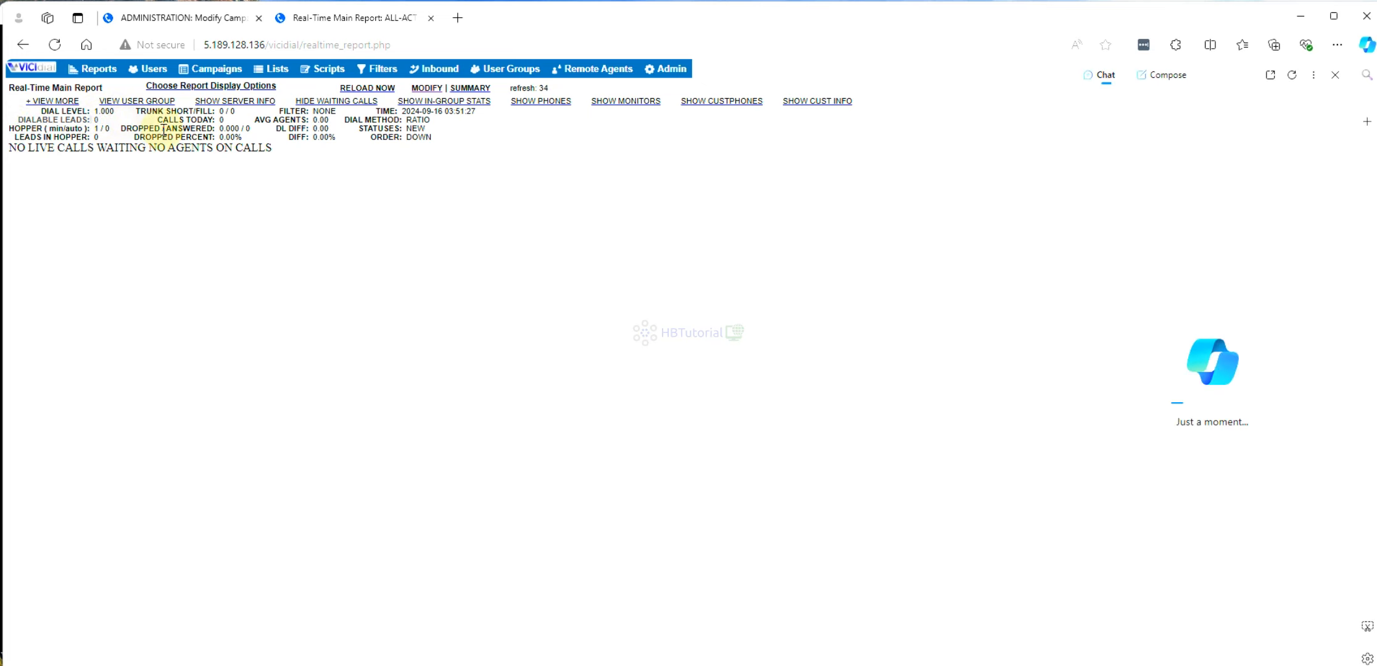
pyautogui.click(1335, 75)
pyautogui.click(65, 119)
pyautogui.moveTo(17, 120); pyautogui.dragTo(111, 121)
# - Return to the Camp1SC campaign settings and add the dial status A - Answering Machine
pyautogui.click(181, 20)
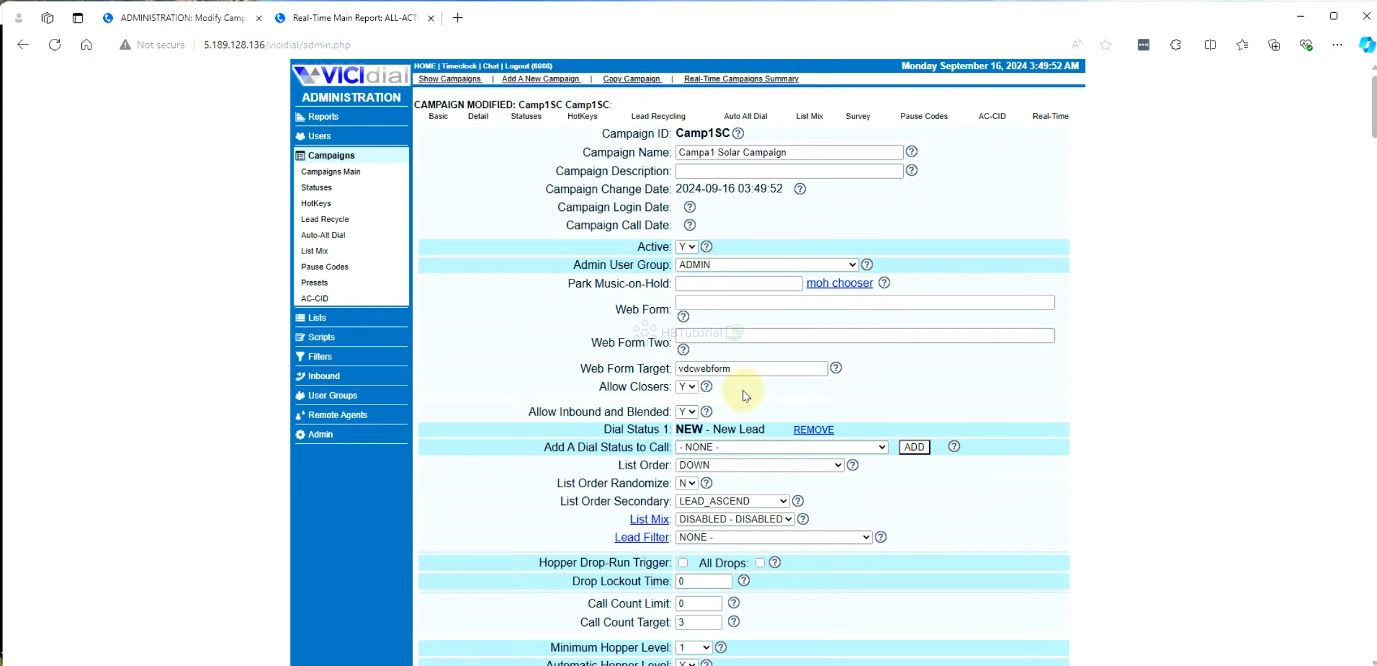
pyautogui.scroll(-3, 805, 363)
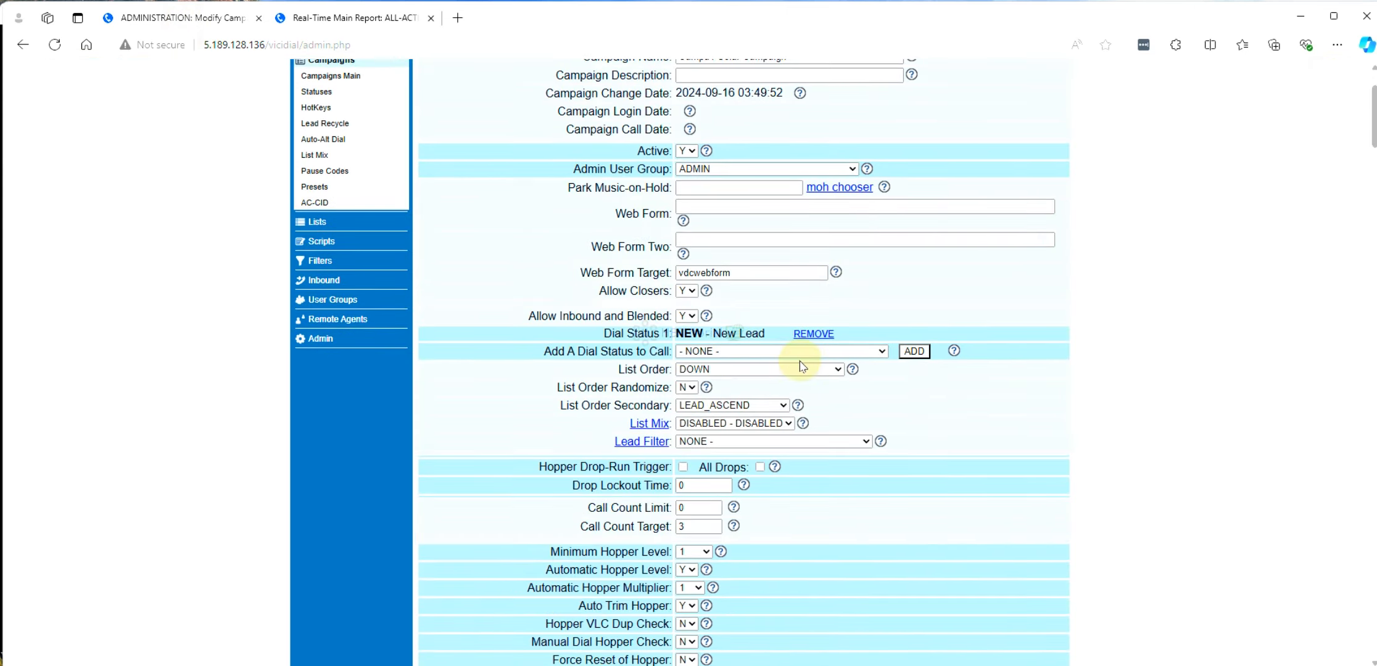
pyautogui.click(731, 352)
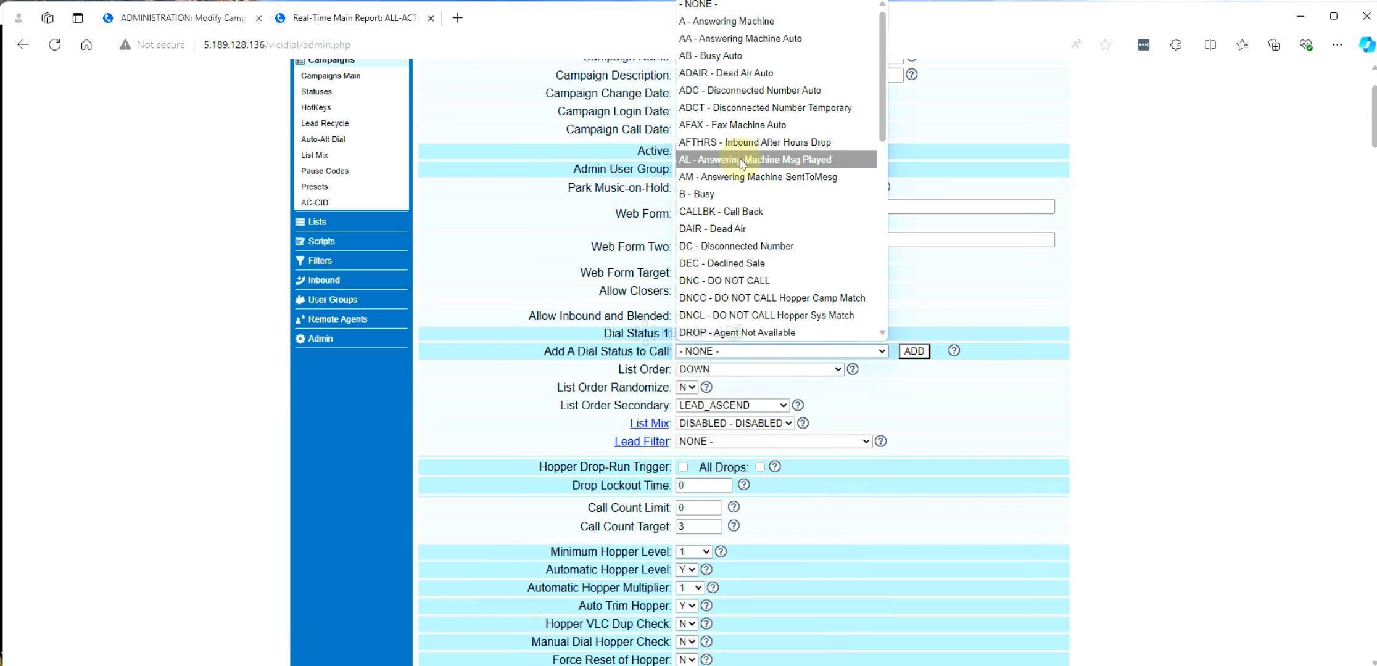
pyautogui.click(725, 20)
pyautogui.click(914, 351)
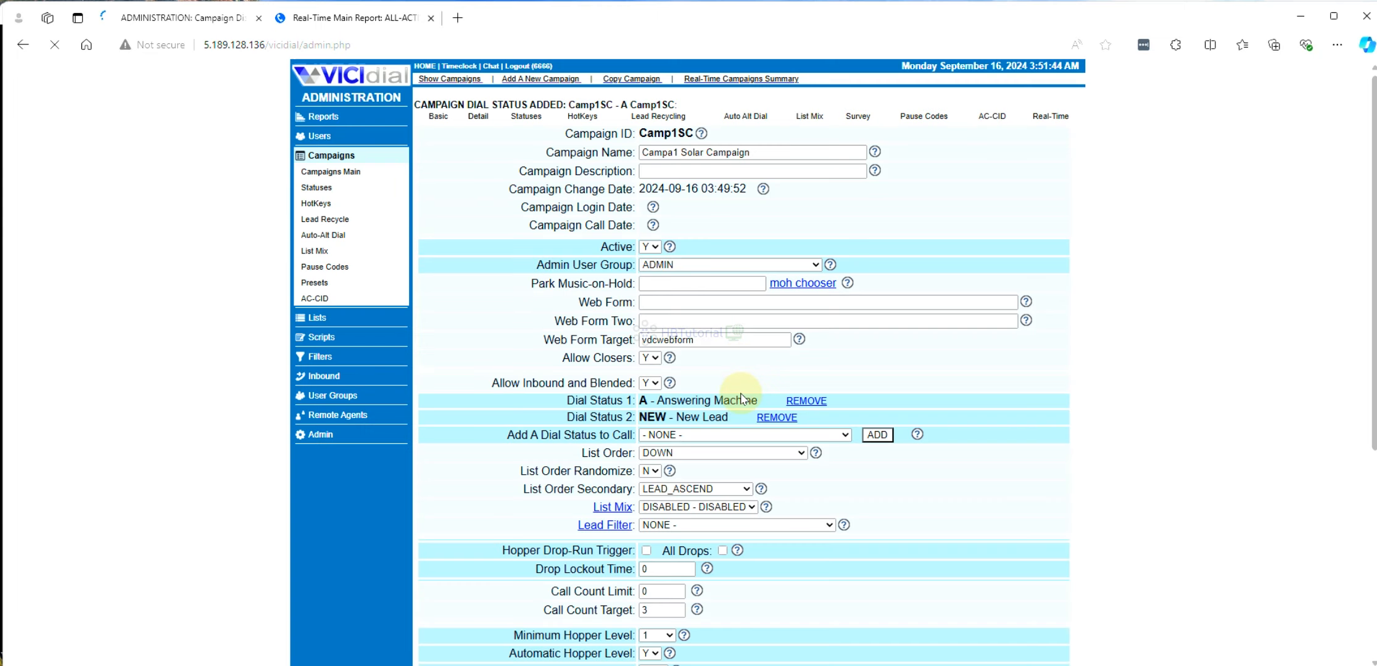
# - Add AA - Answering Machine Auto as another dial status to call for the campaign
pyautogui.scroll(-2, 688, 364)
pyautogui.click(688, 341)
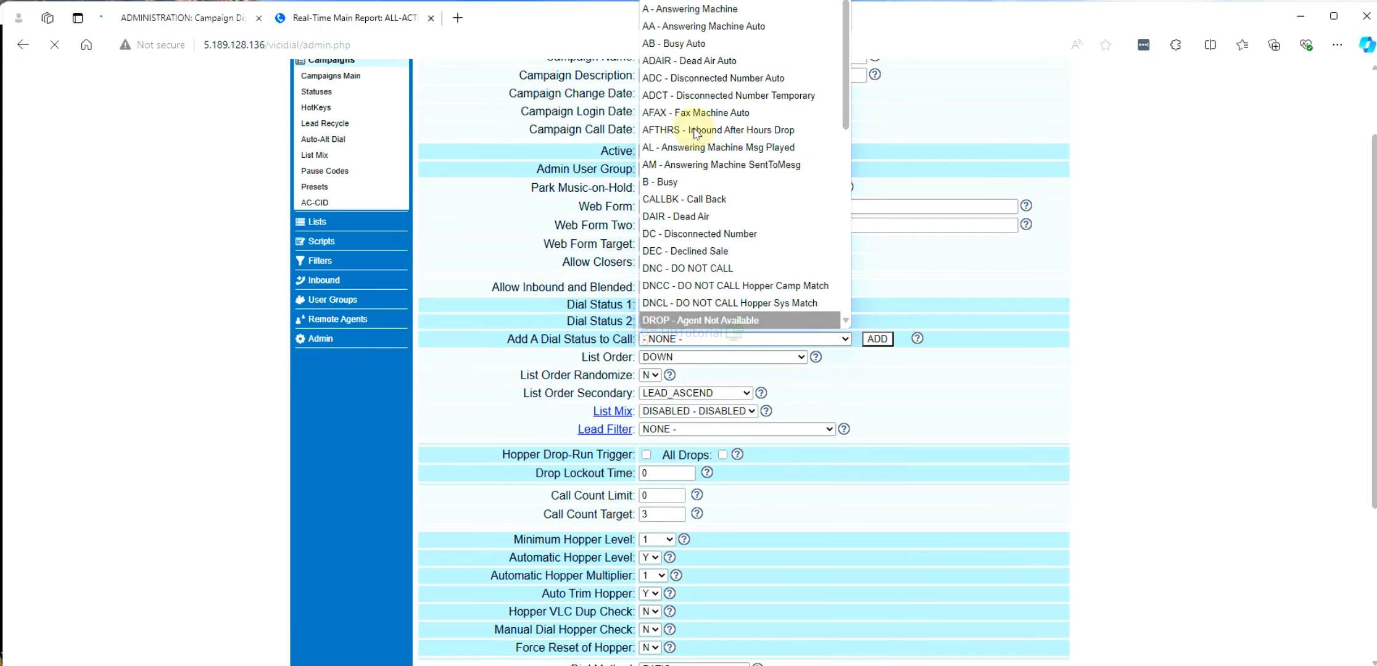
pyautogui.click(703, 26)
pyautogui.click(876, 341)
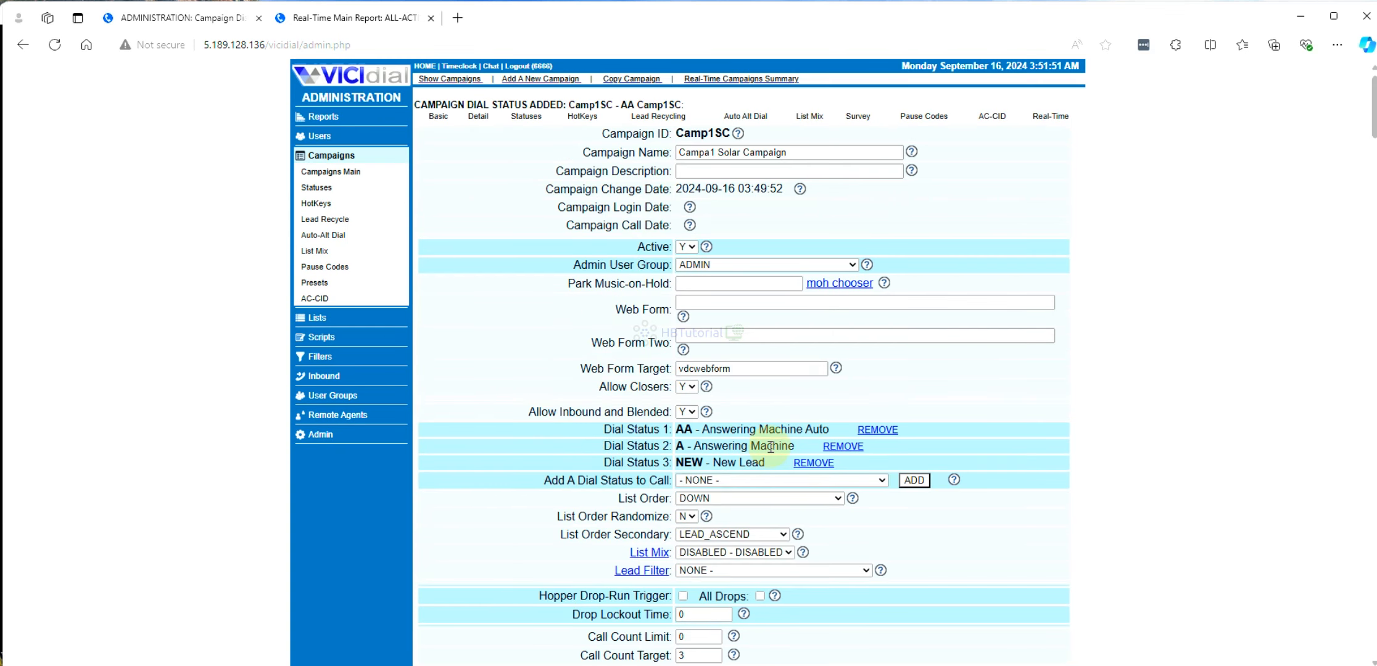
# - Add B - Busy as another dial status to call for the Camp1SC campaign
pyautogui.scroll(-2, 771, 446)
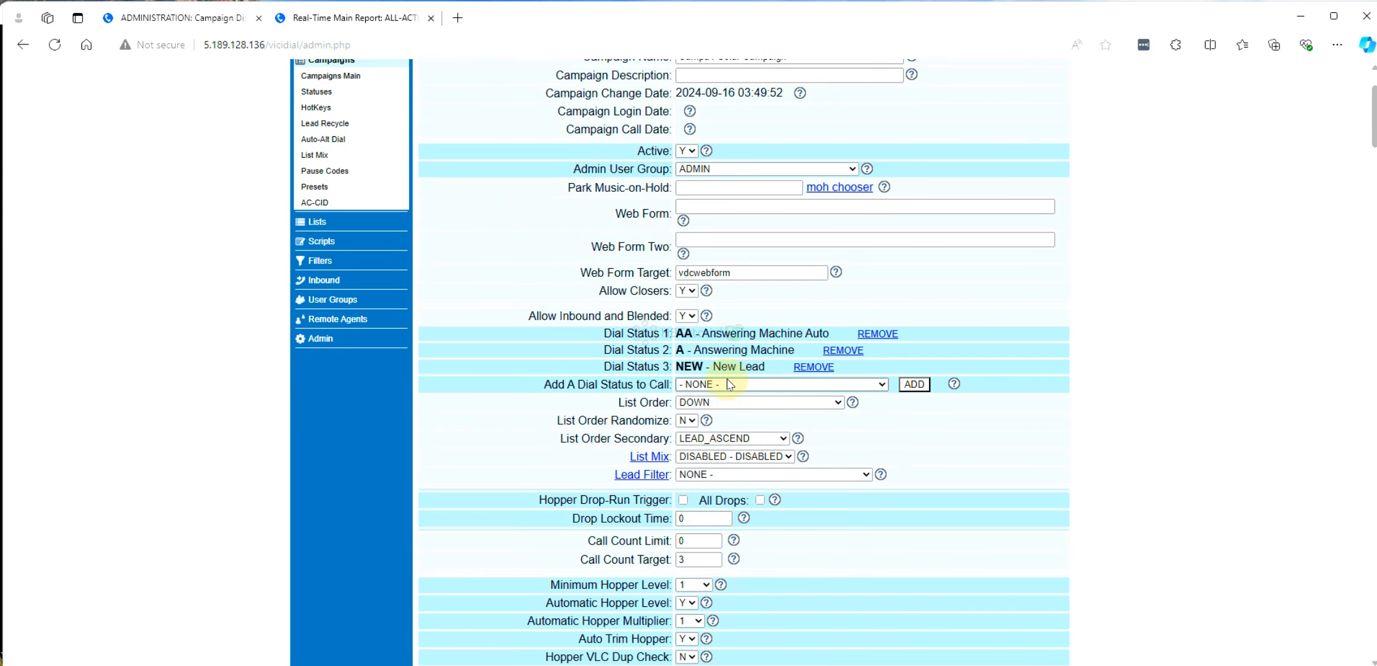
pyautogui.moveTo(605, 334); pyautogui.dragTo(676, 350)
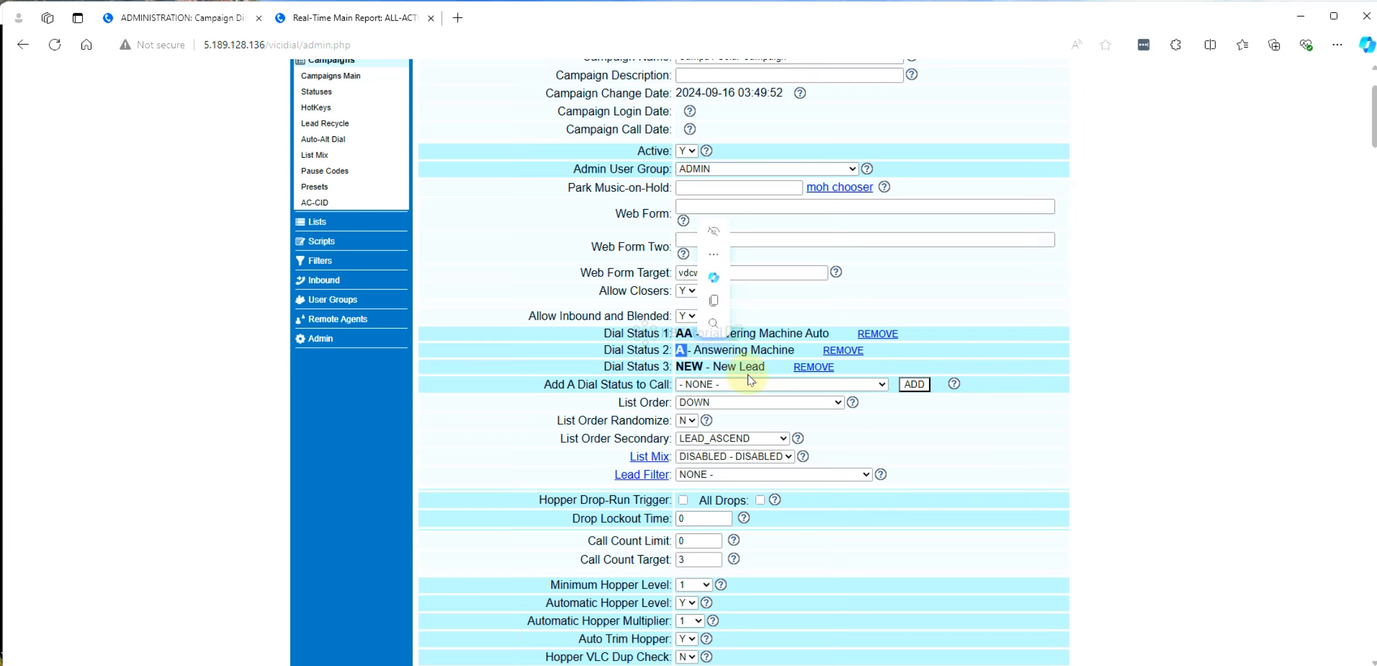
pyautogui.click(742, 387)
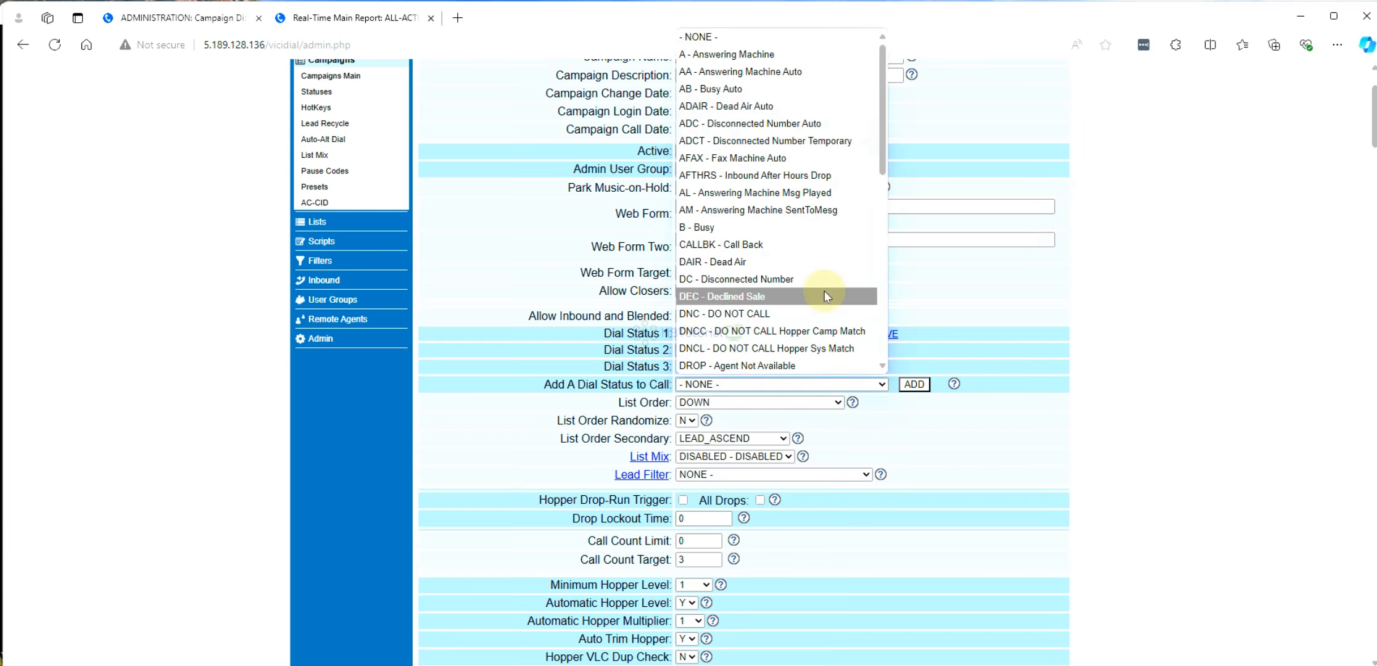
pyautogui.click(765, 227)
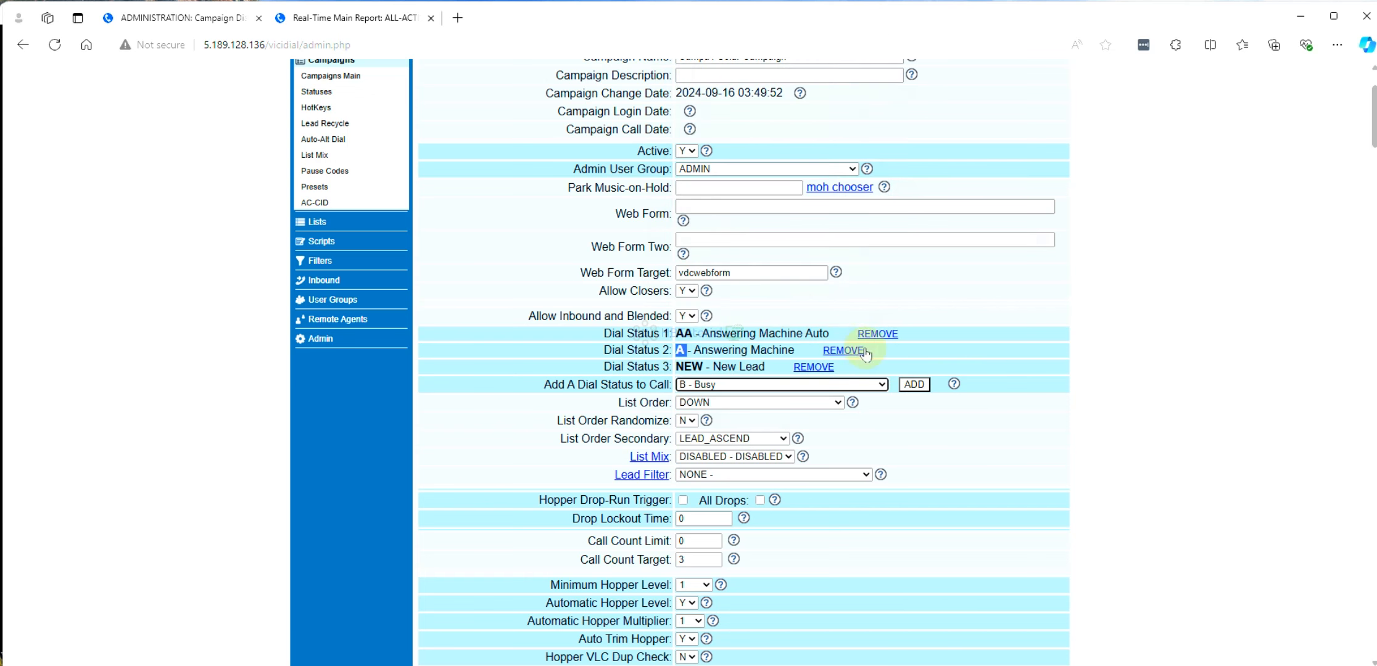
pyautogui.click(915, 385)
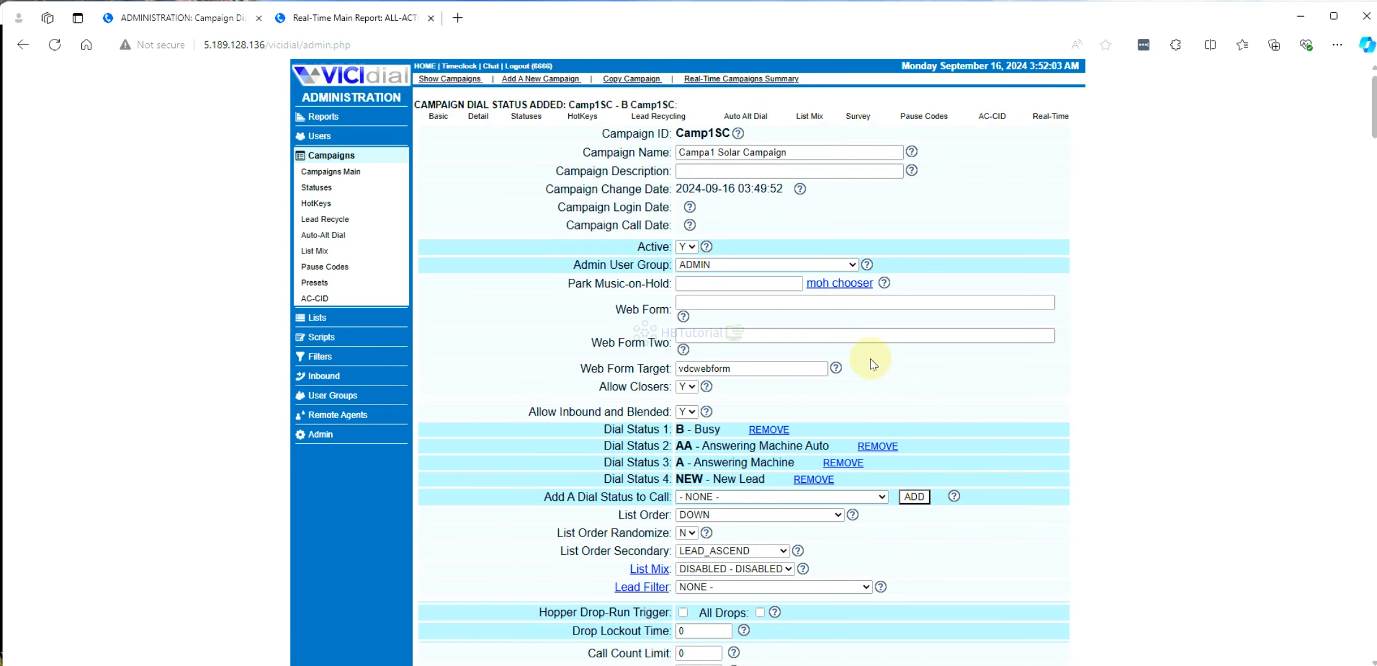
# - Add the dial status XDROP - Agent Not Available IN to the campaign's statuses to call
pyautogui.scroll(-3, 691, 340)
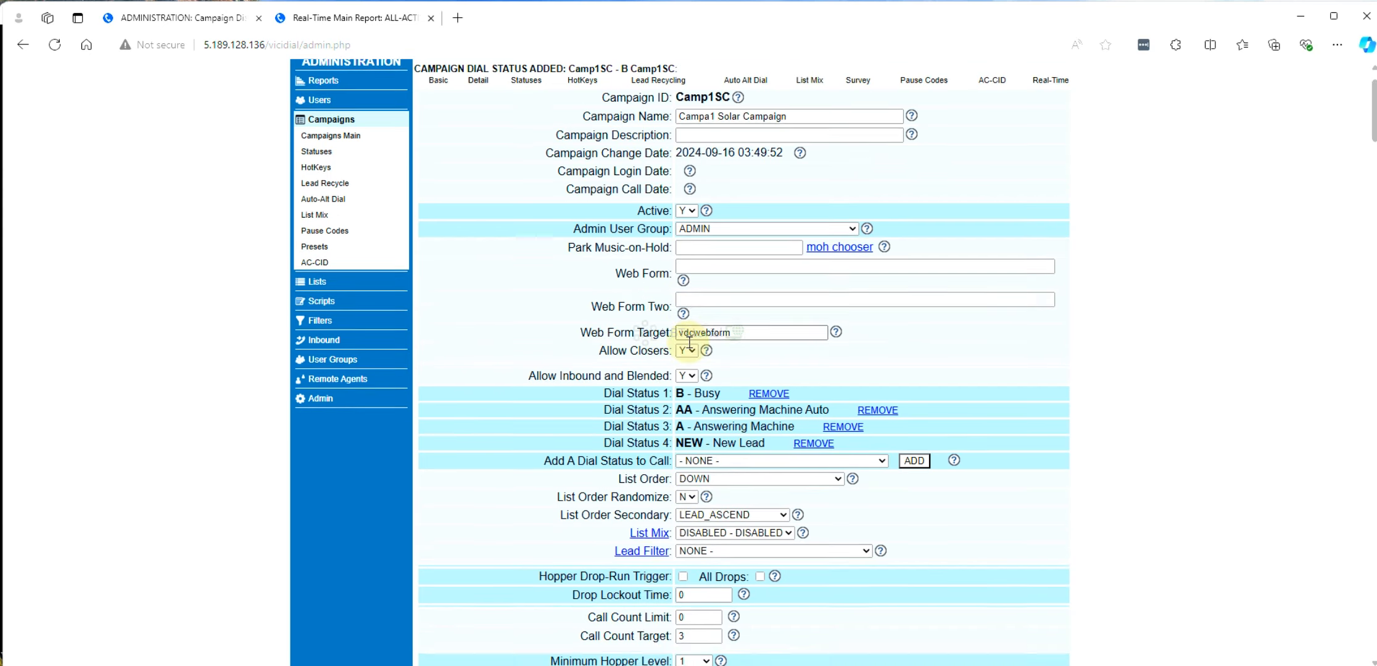
pyautogui.click(708, 304)
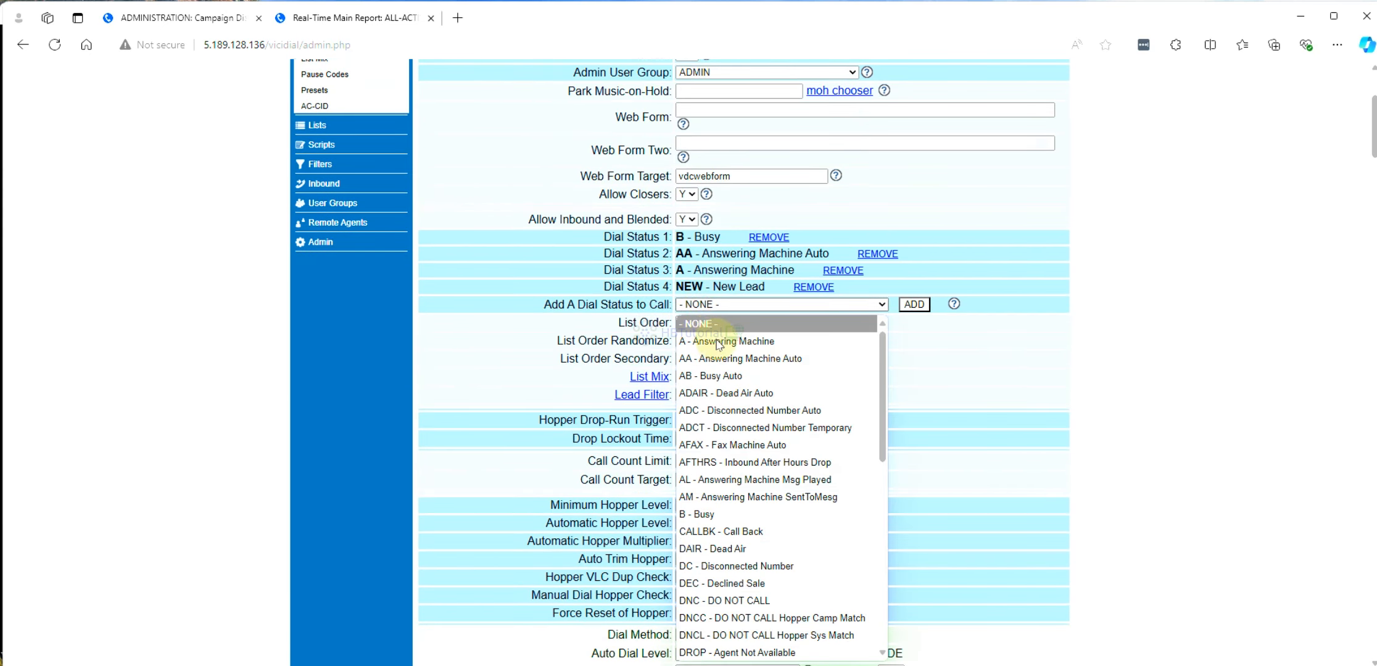
pyautogui.scroll(-2, 729, 487)
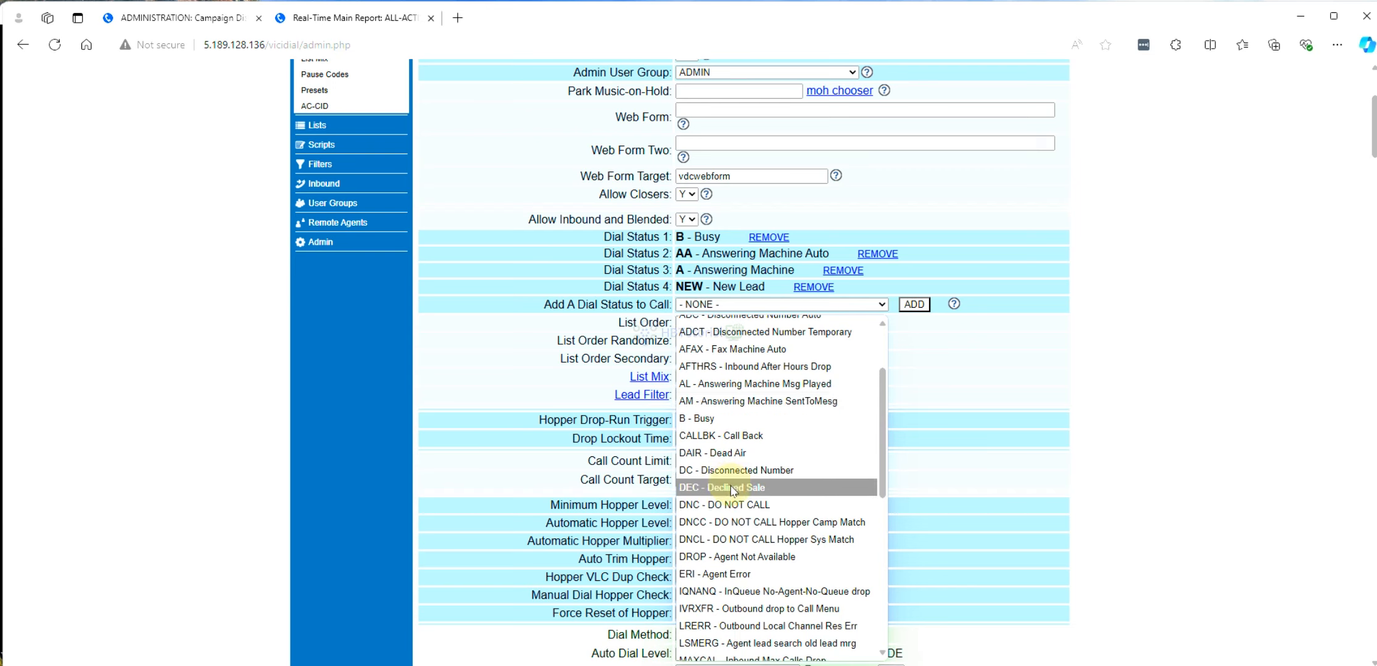
pyautogui.scroll(-5, 730, 488)
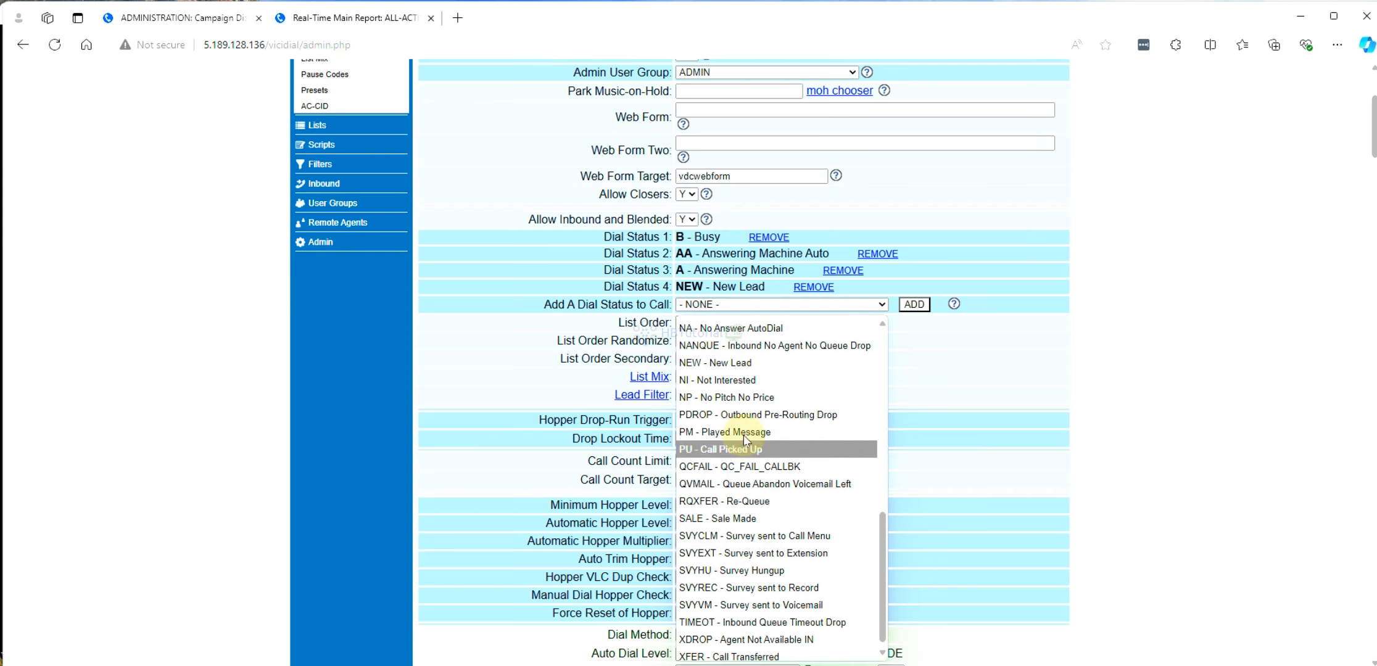
pyautogui.scroll(-1, 751, 611)
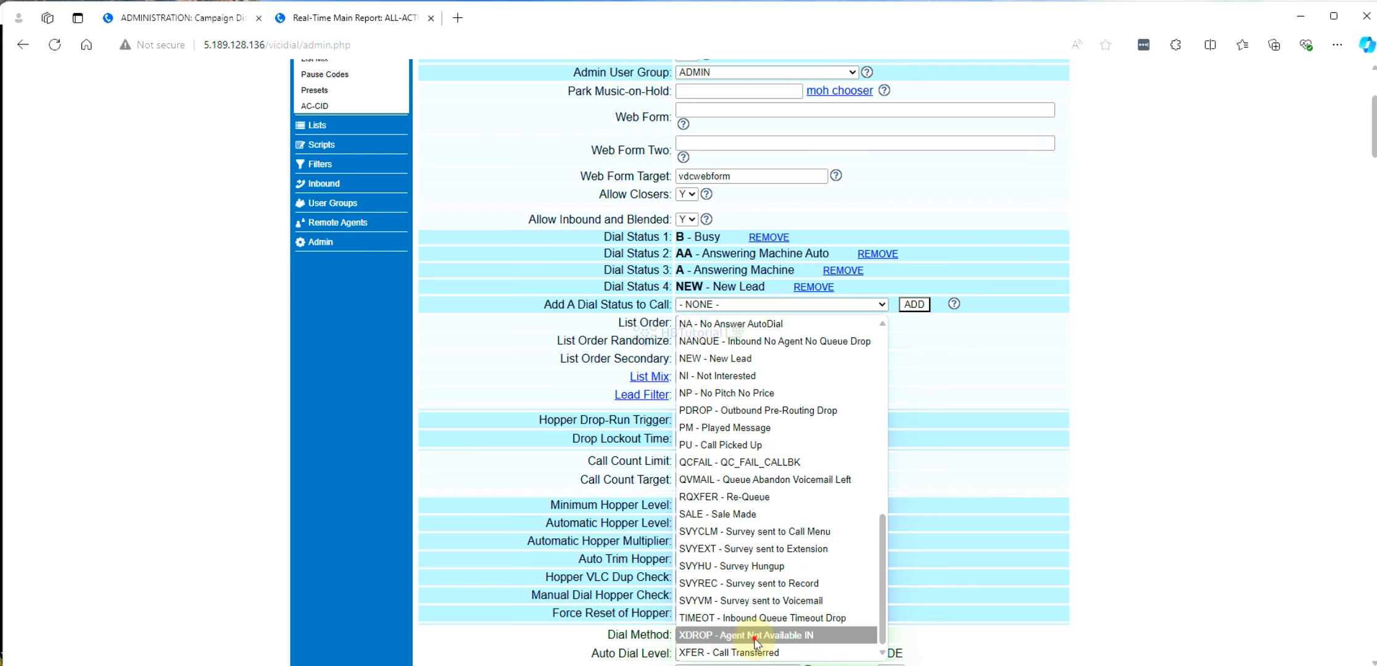
pyautogui.click(754, 635)
pyautogui.click(917, 305)
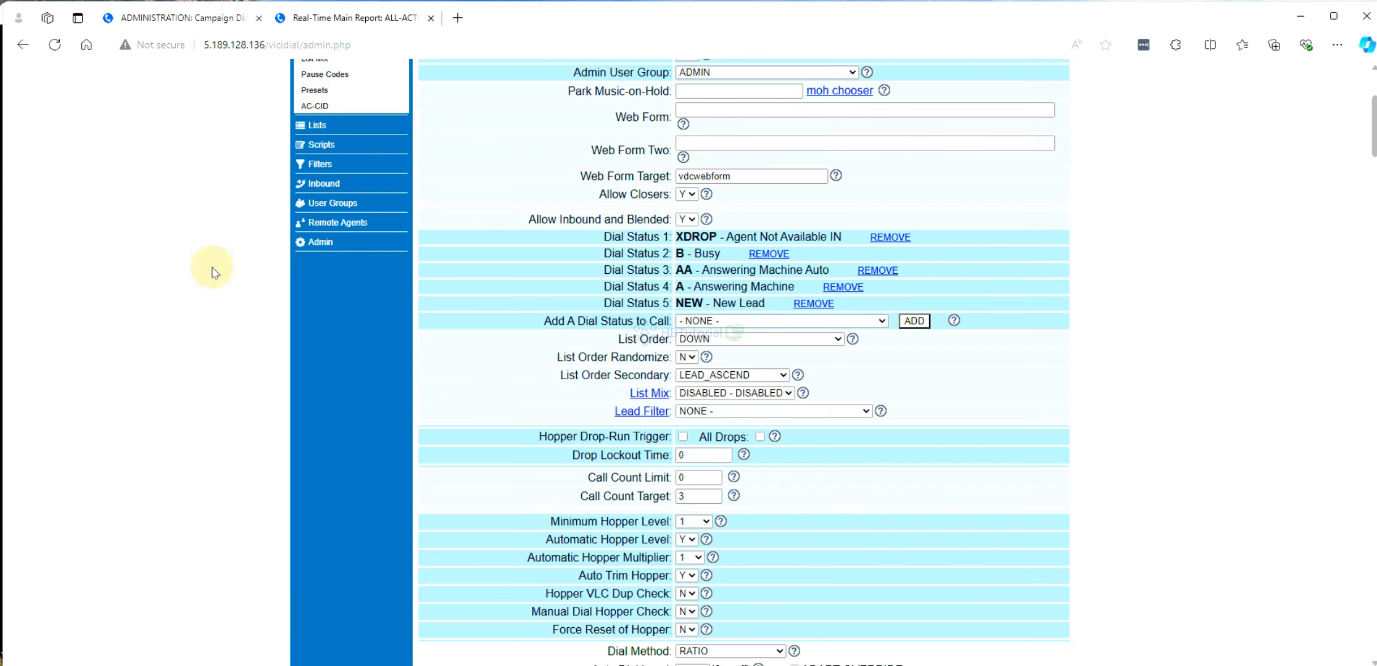
# - Read the help description of the List Order setting and close it, dismissing the search sidebar if it opens
pyautogui.scroll(2, 553, 267)
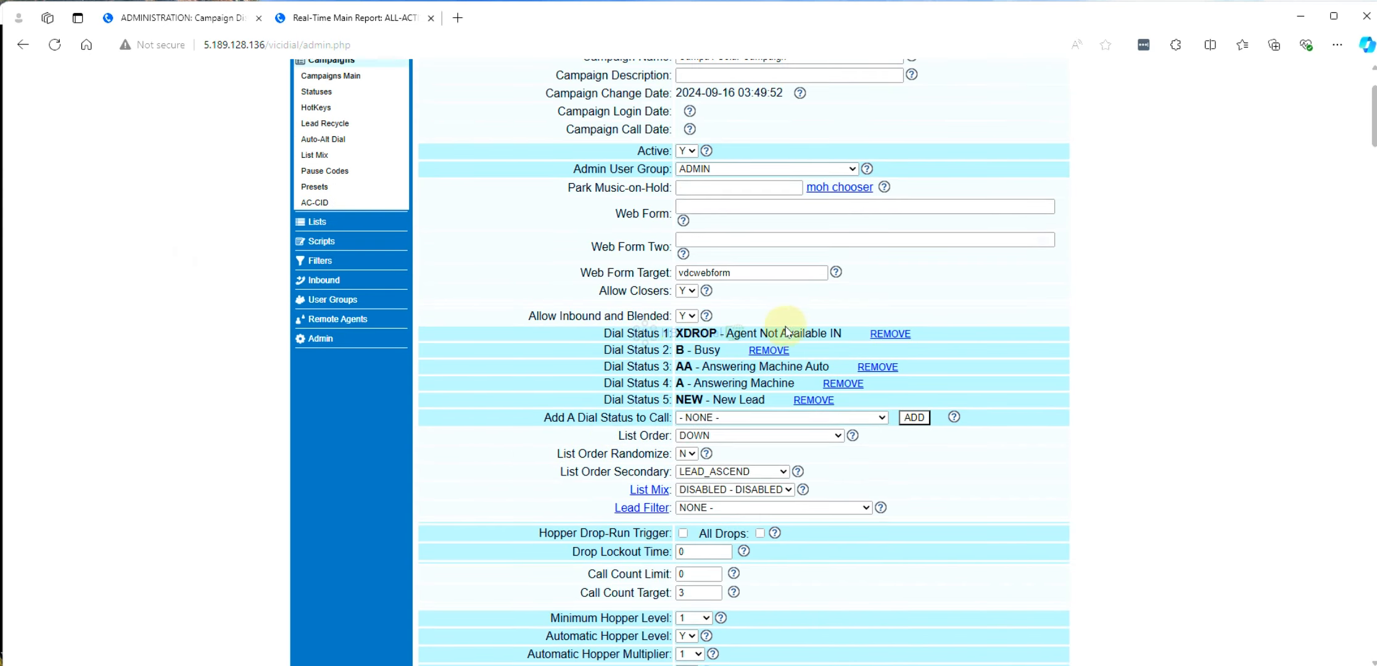
pyautogui.scroll(2, 796, 325)
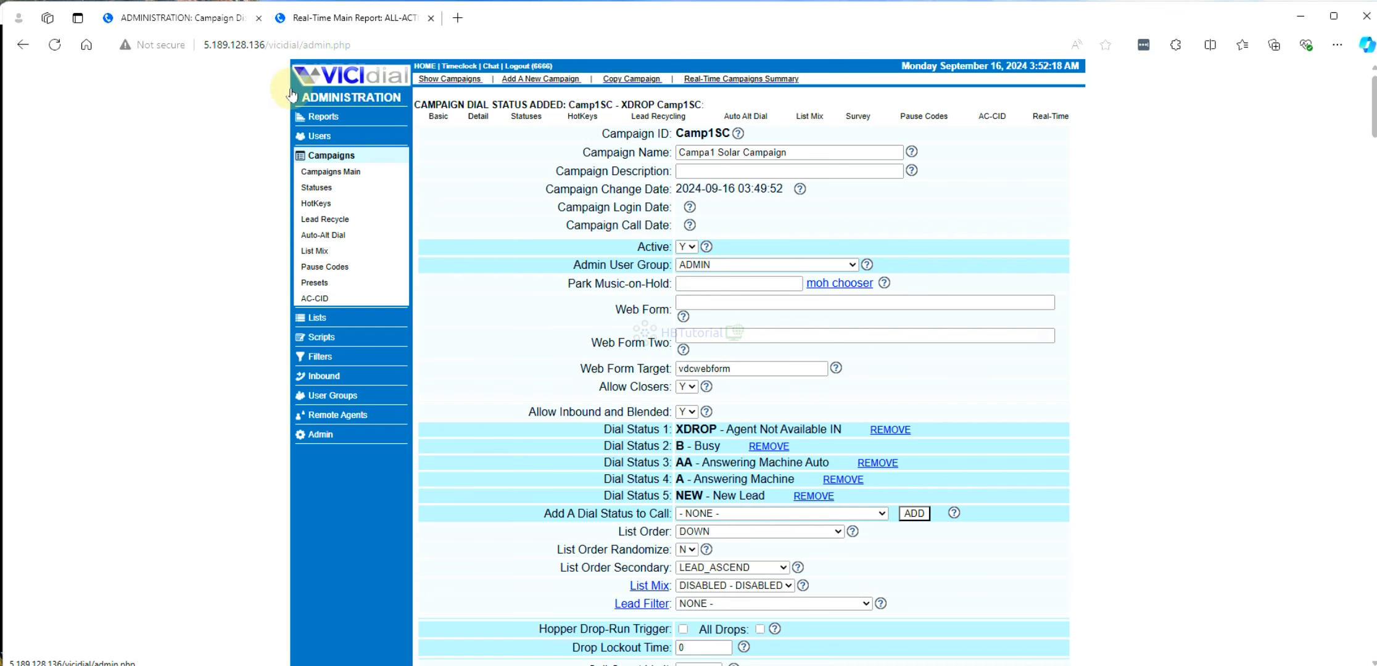
pyautogui.scroll(-8, 938, 325)
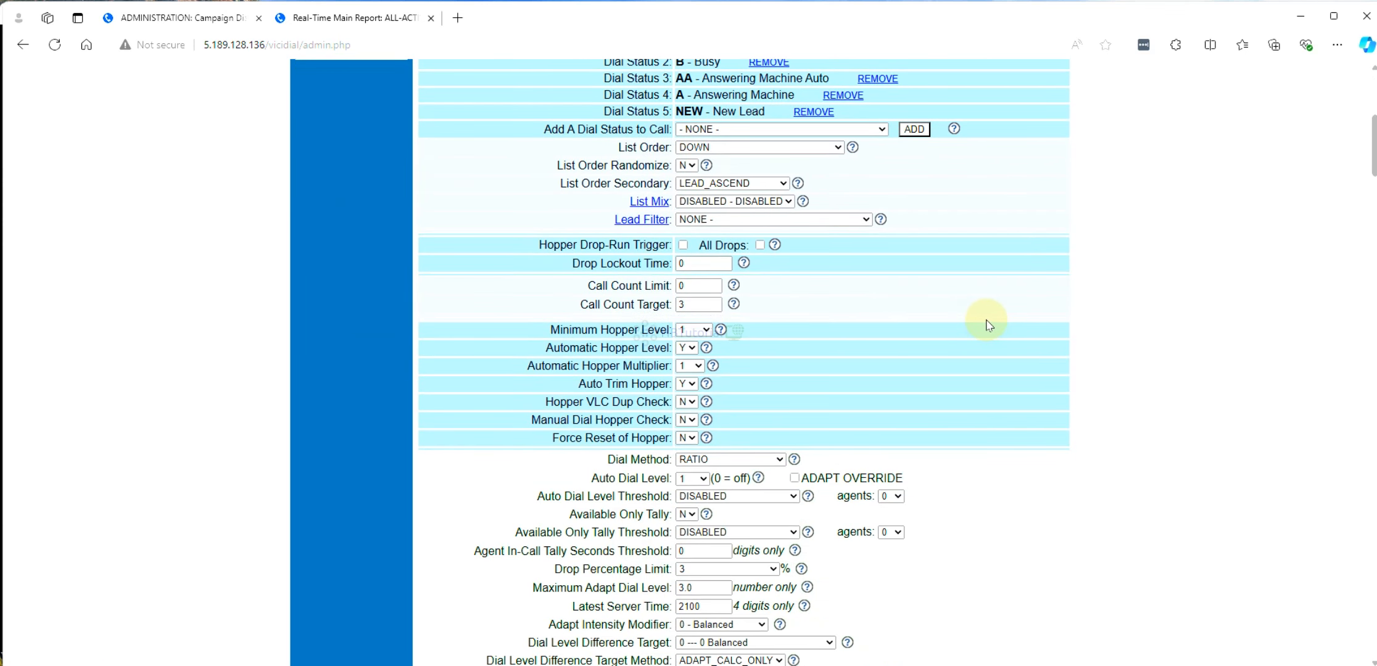
pyautogui.moveTo(619, 147); pyautogui.dragTo(668, 148)
pyautogui.click(770, 164)
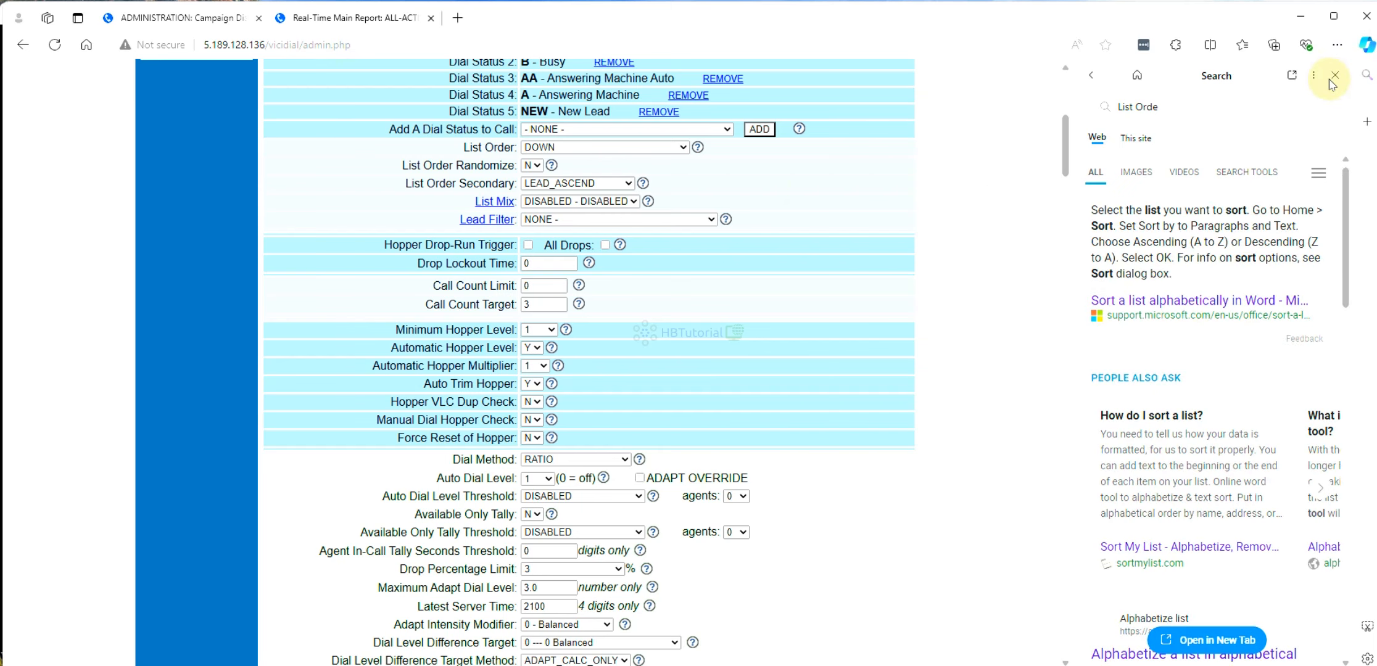
pyautogui.click(1331, 77)
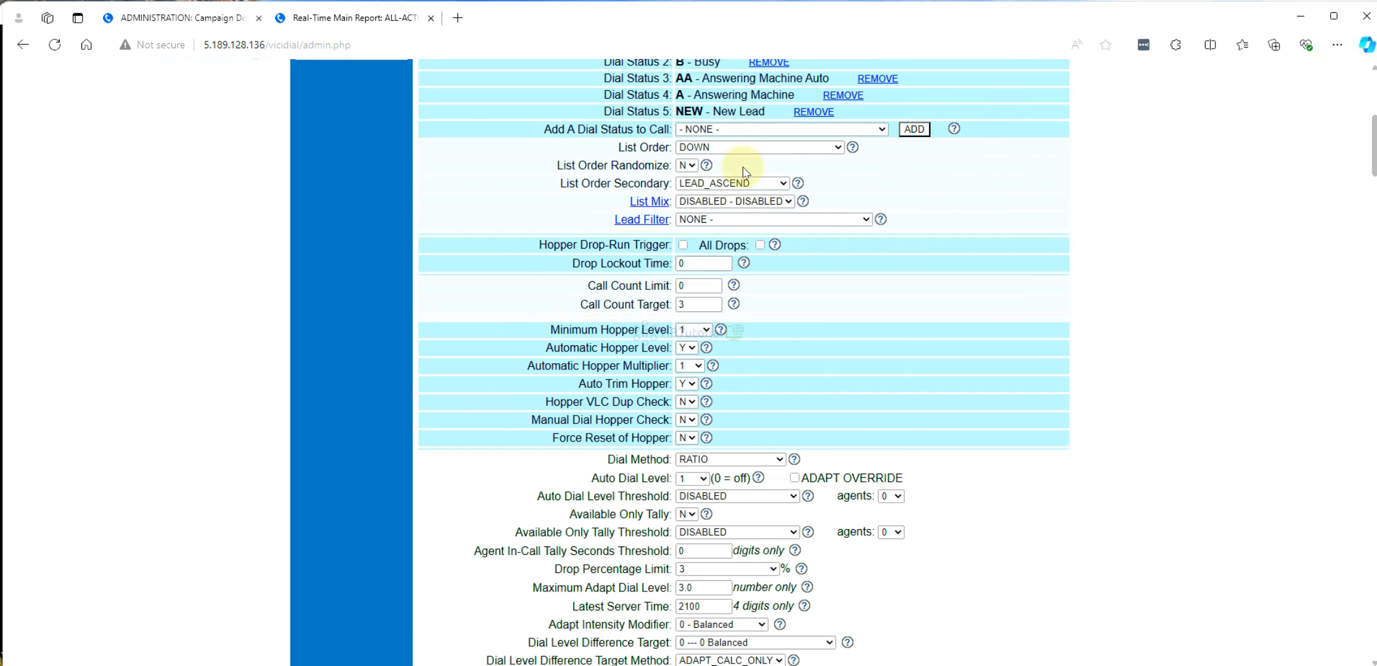
pyautogui.click(853, 148)
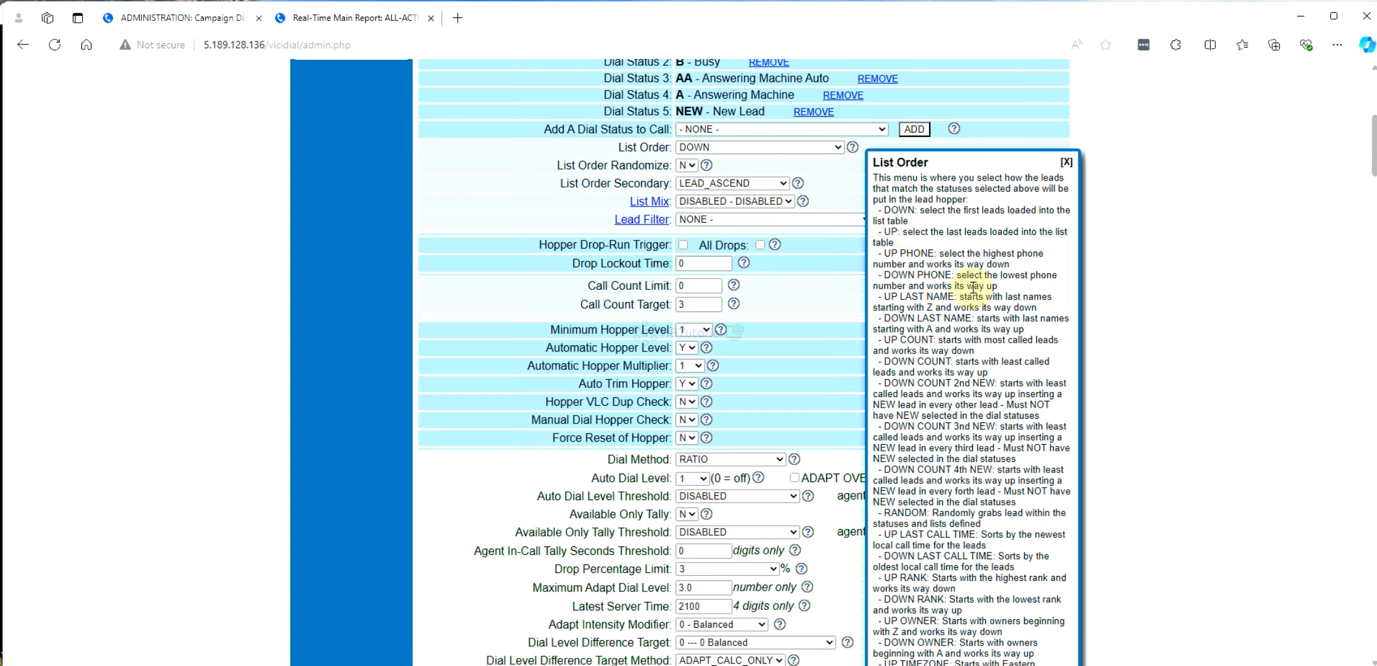
pyautogui.scroll(-5, 981, 290)
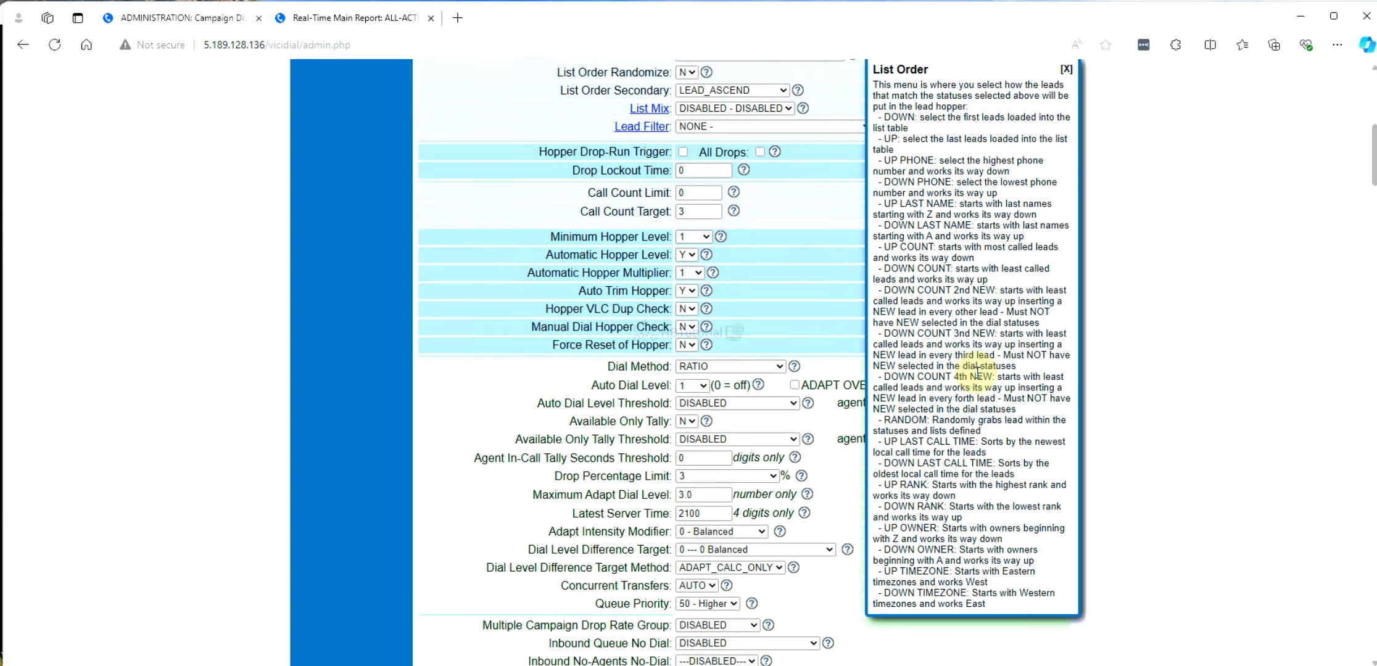
pyautogui.scroll(7, 975, 364)
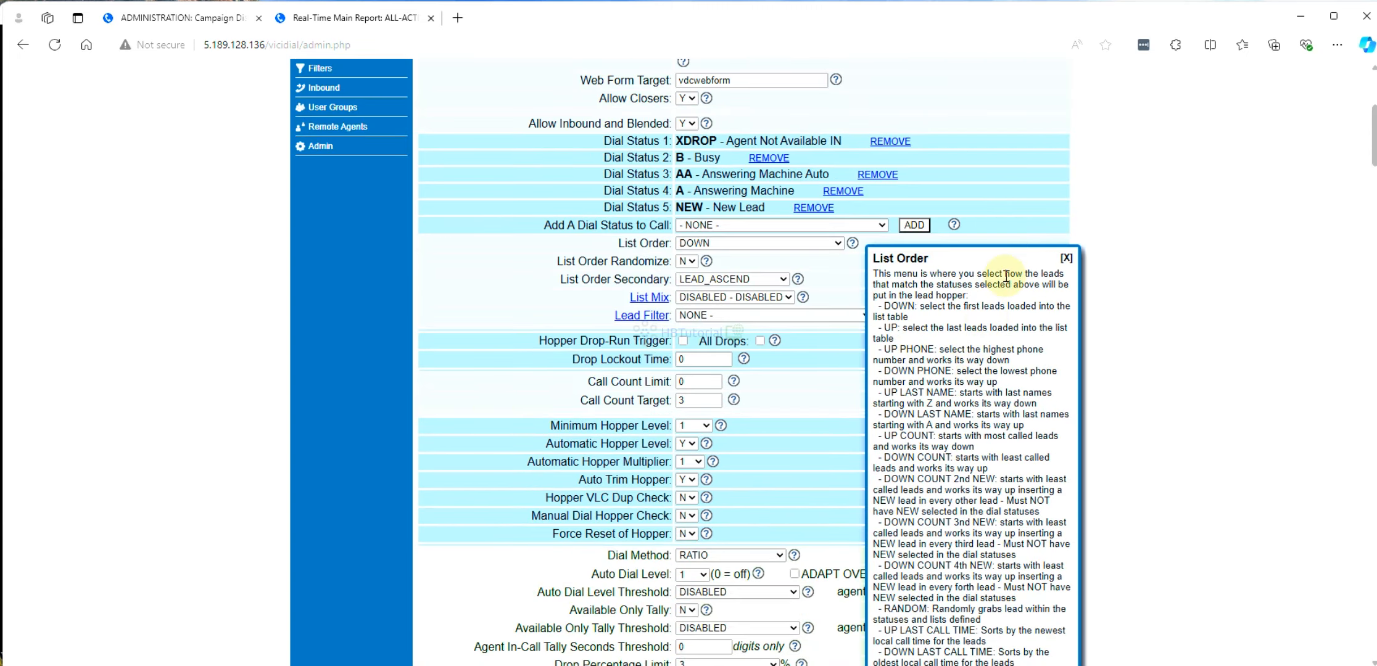
pyautogui.click(1065, 259)
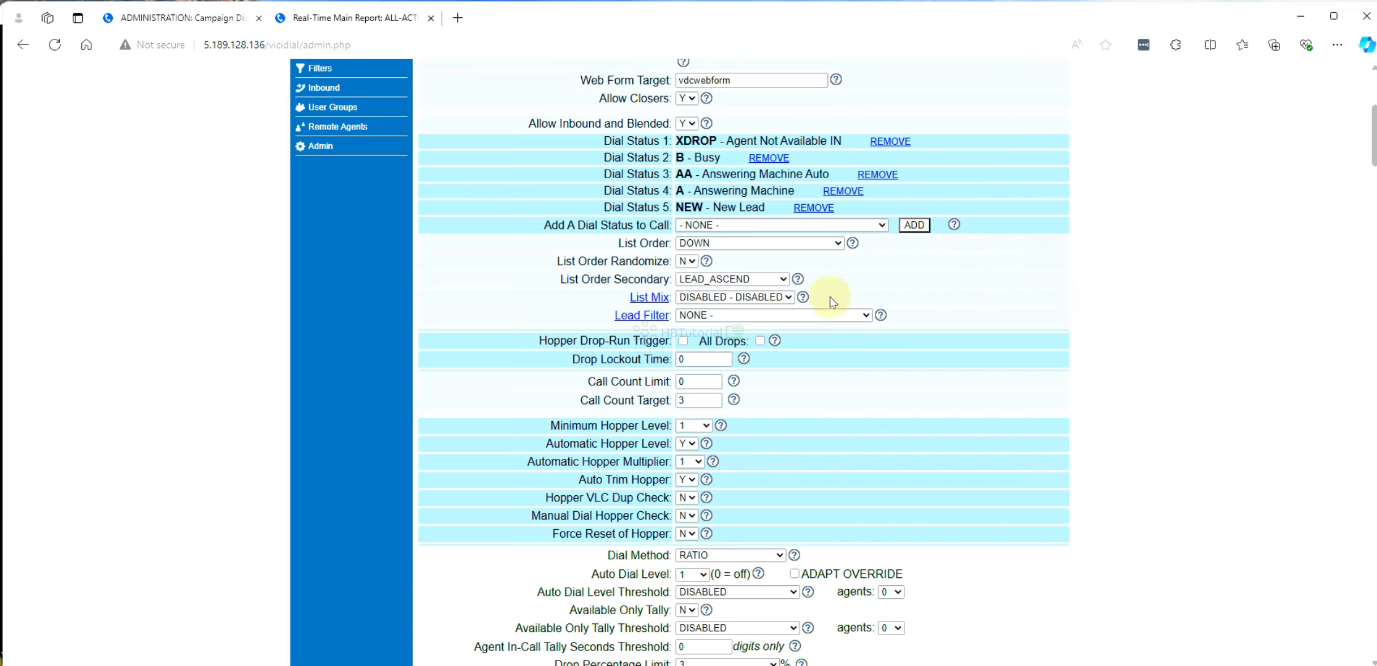
# - Try List Order Randomize with the value Y, and set it back to N
pyautogui.moveTo(552, 262); pyautogui.dragTo(670, 270)
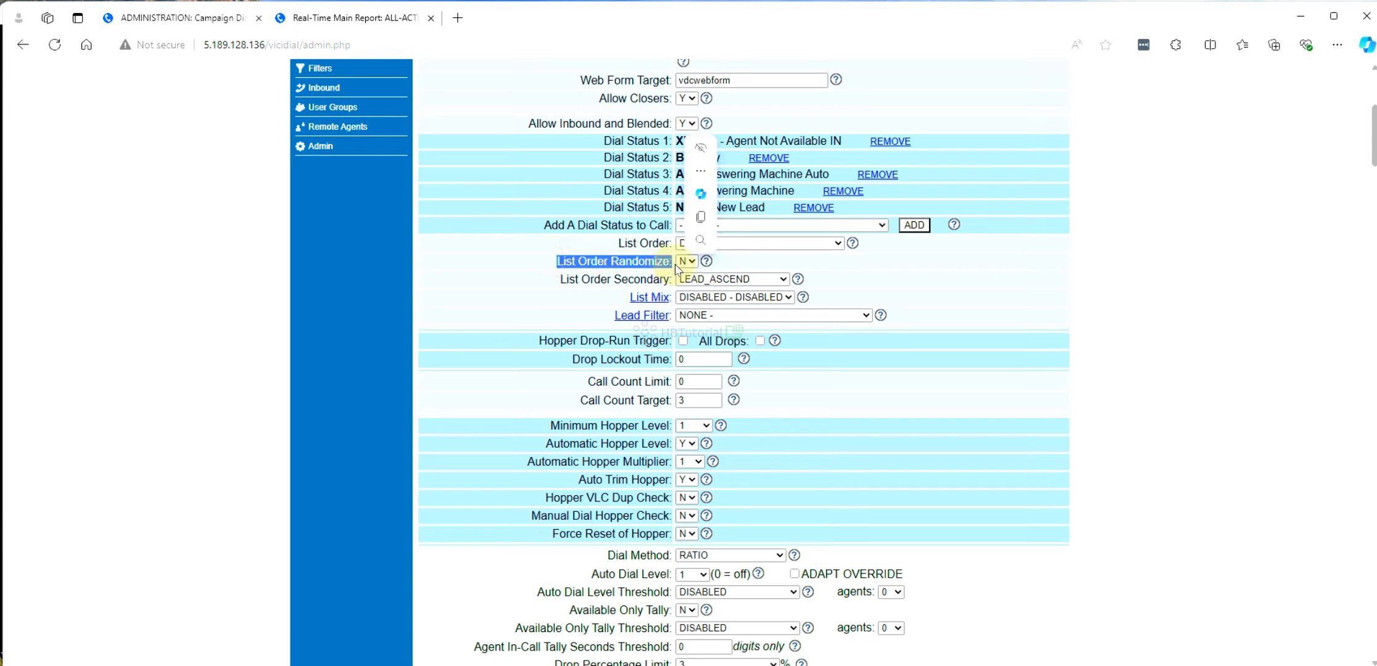
pyautogui.click(686, 262)
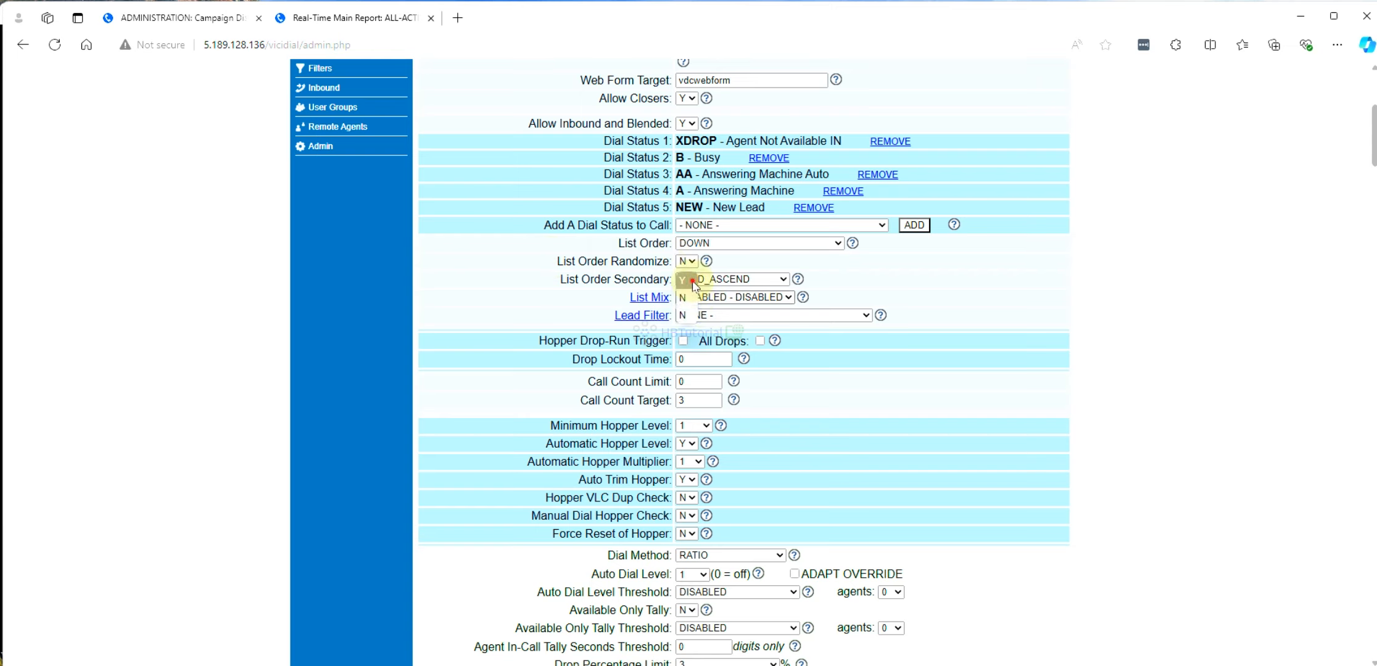
pyautogui.click(691, 281)
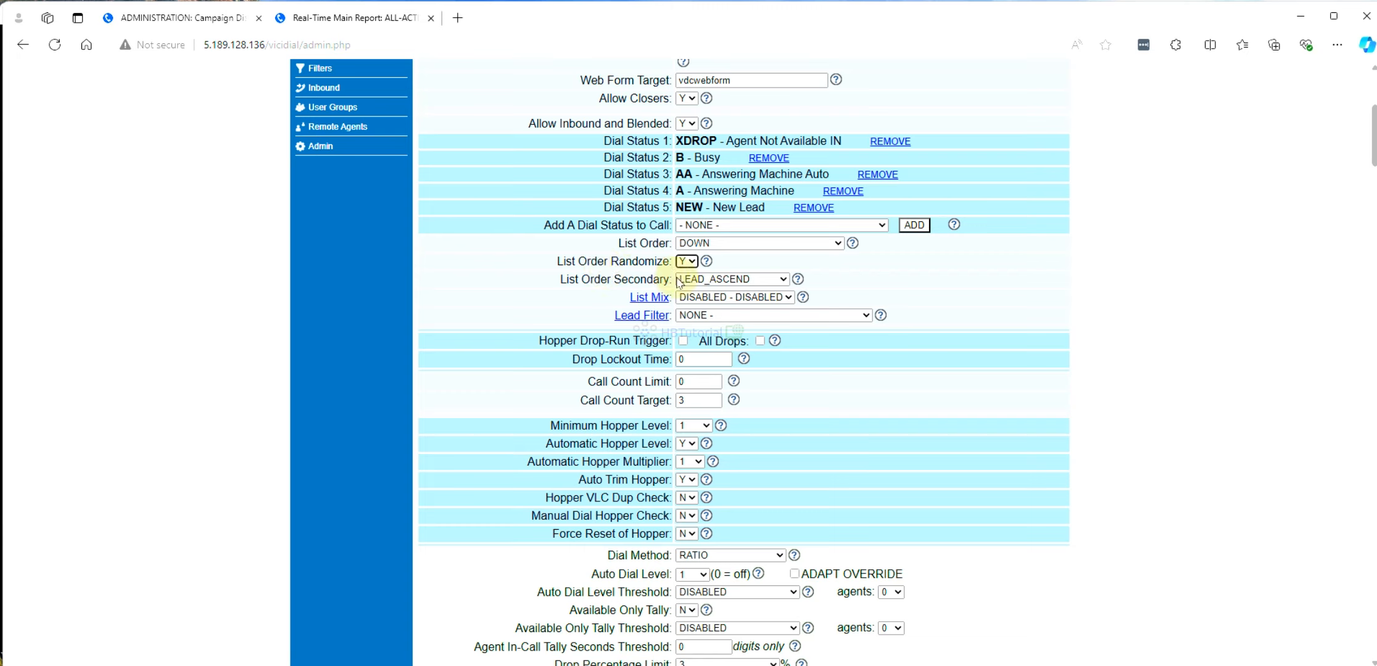
pyautogui.click(686, 261)
pyautogui.click(689, 302)
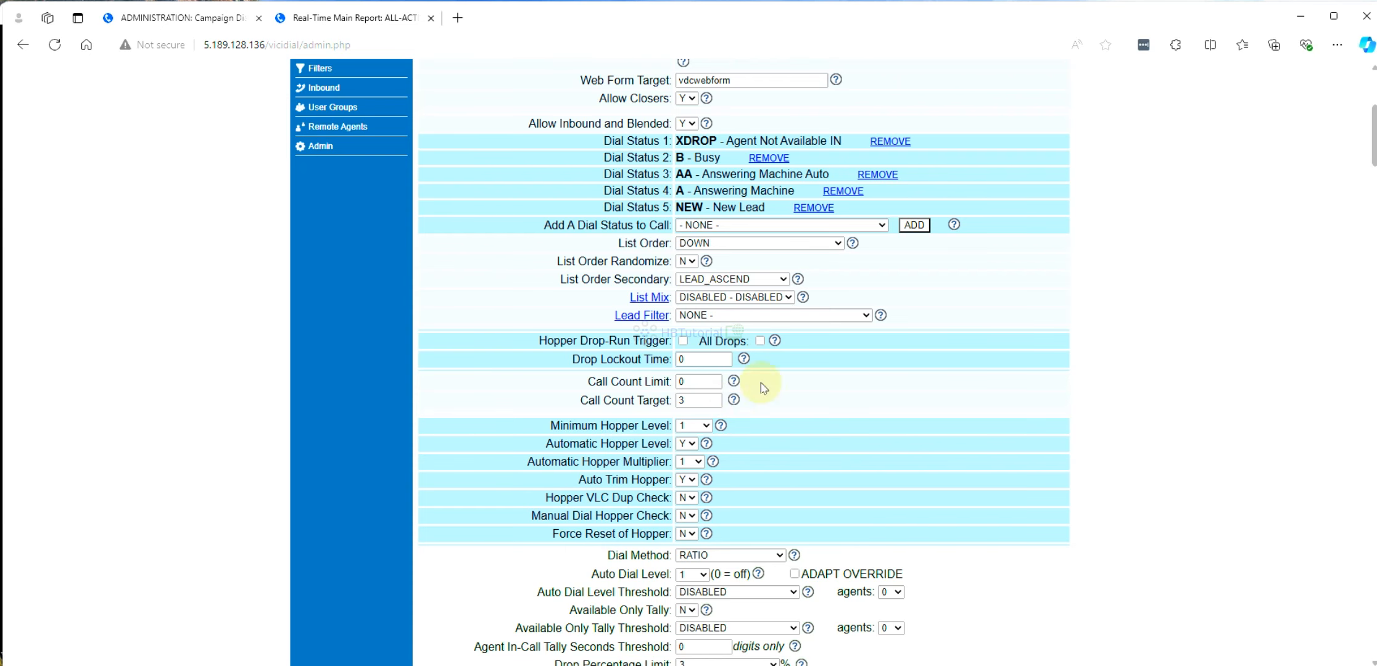
# - Check the choices available for the campaign's Lead Filter, leaving the selection at NONE
pyautogui.scroll(-2, 943, 336)
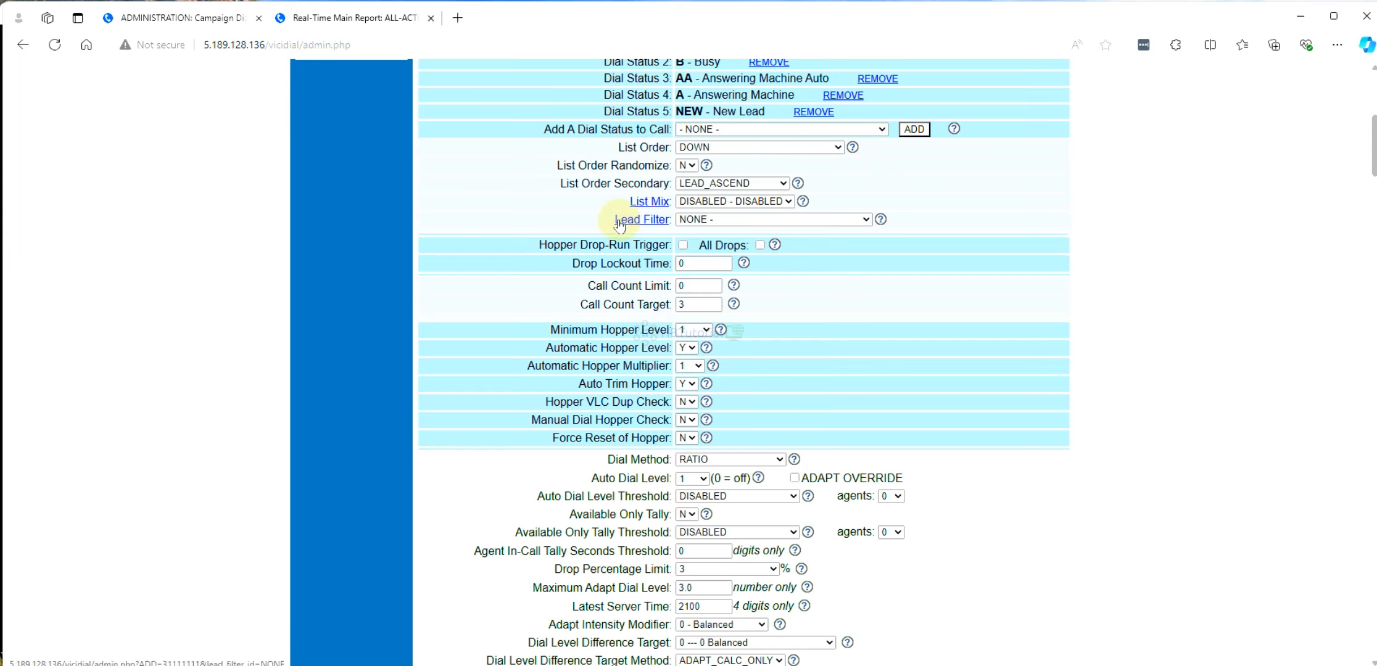
pyautogui.click(711, 222)
pyautogui.click(612, 230)
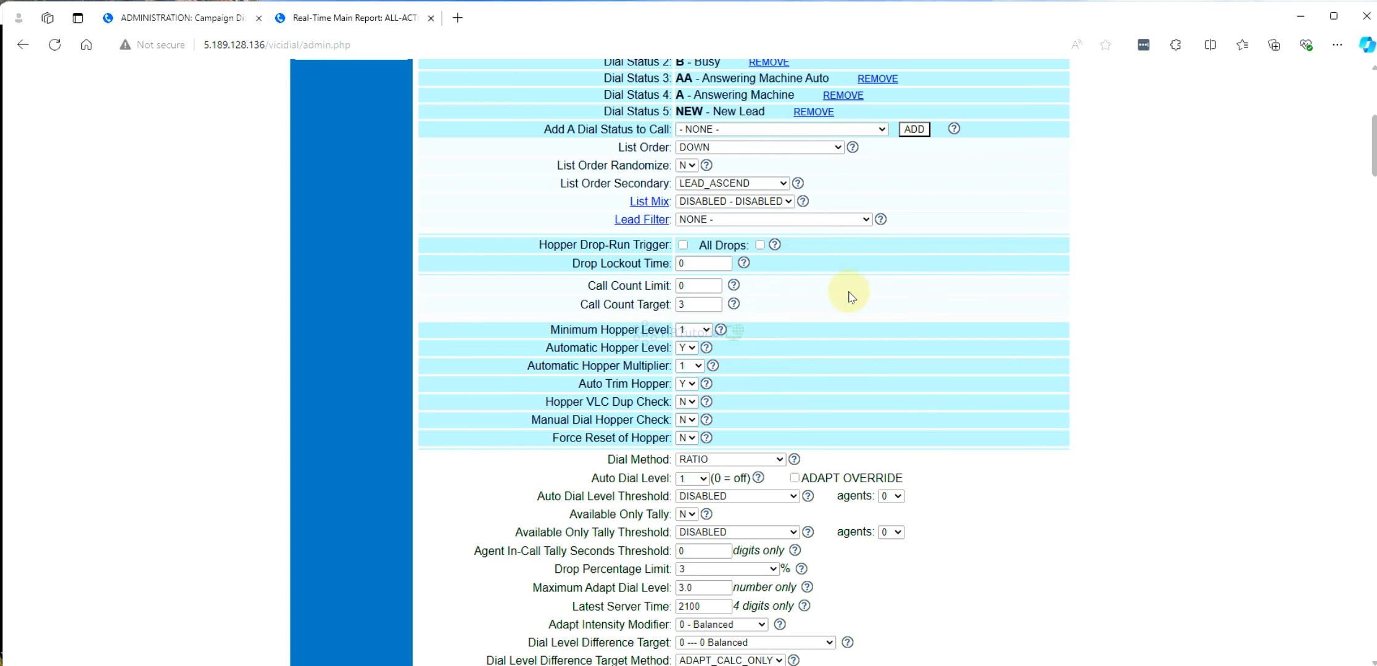
# - Examine the hopper and auto dial level settings, and open the help description for Force Reset of Hopper
pyautogui.scroll(-3, 875, 284)
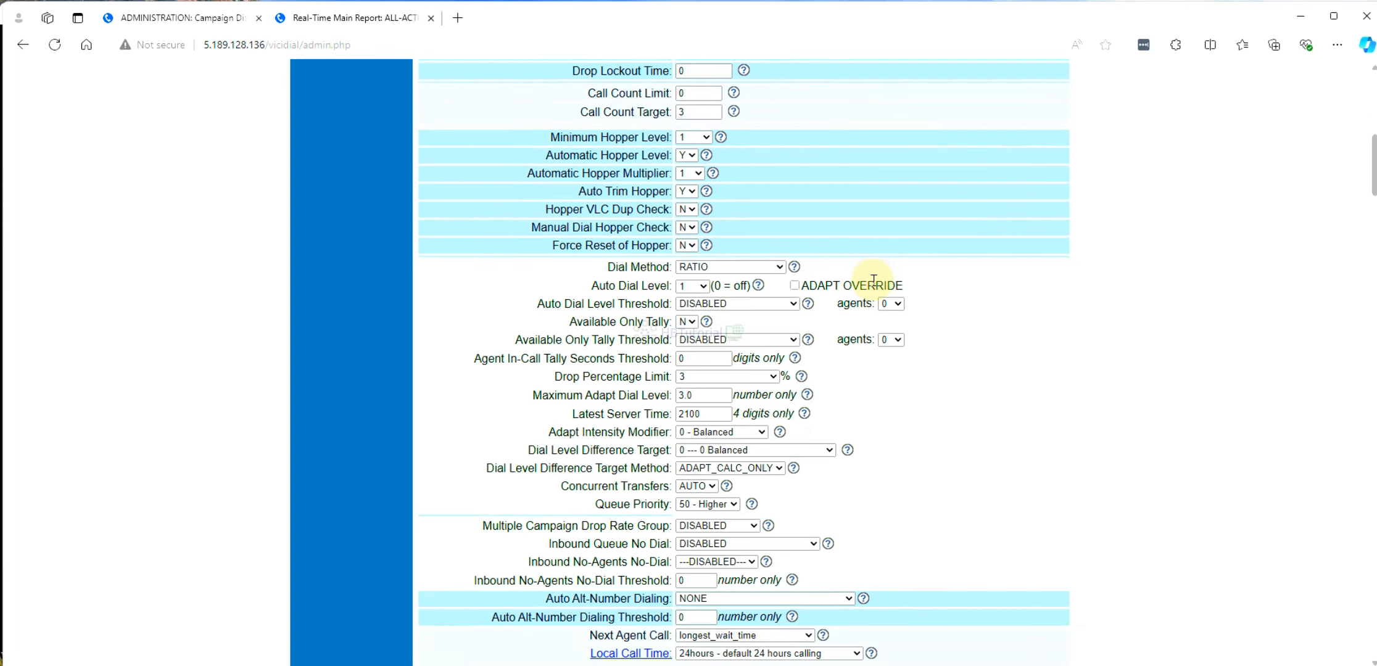
pyautogui.scroll(-3, 870, 285)
pyautogui.scroll(2, 839, 305)
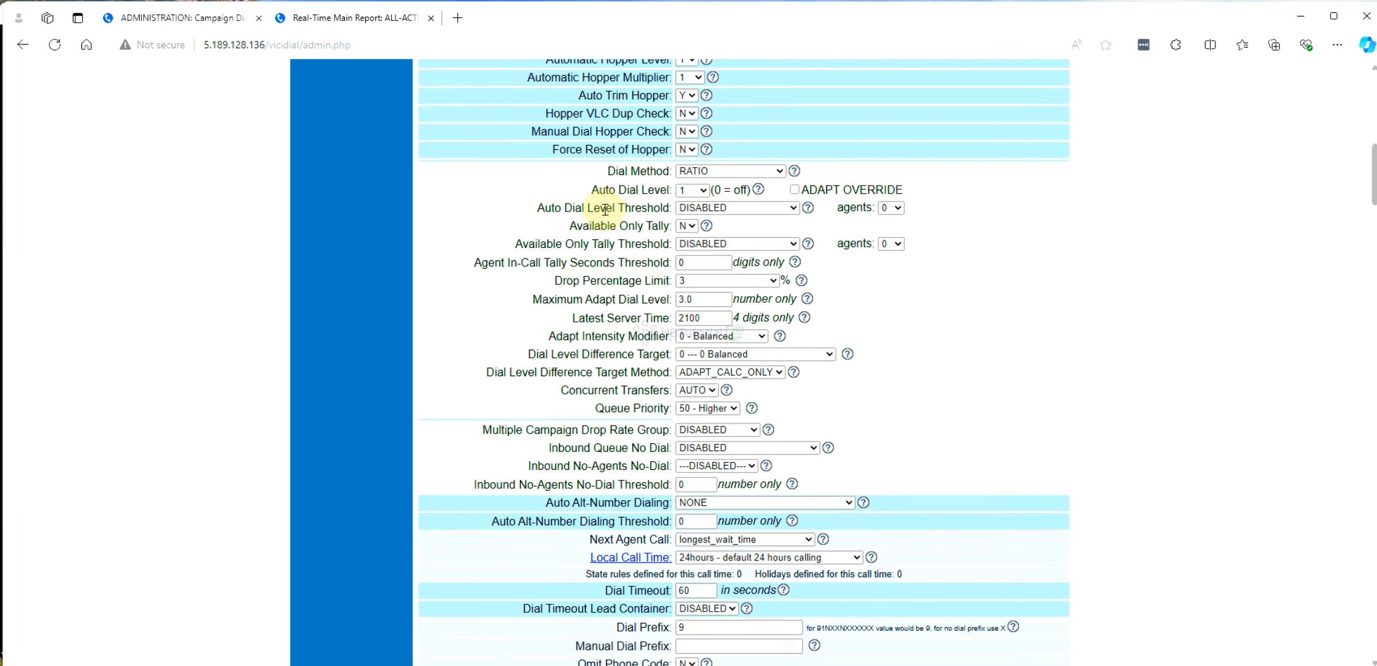
pyautogui.moveTo(591, 190); pyautogui.dragTo(642, 190)
pyautogui.scroll(2, 677, 195)
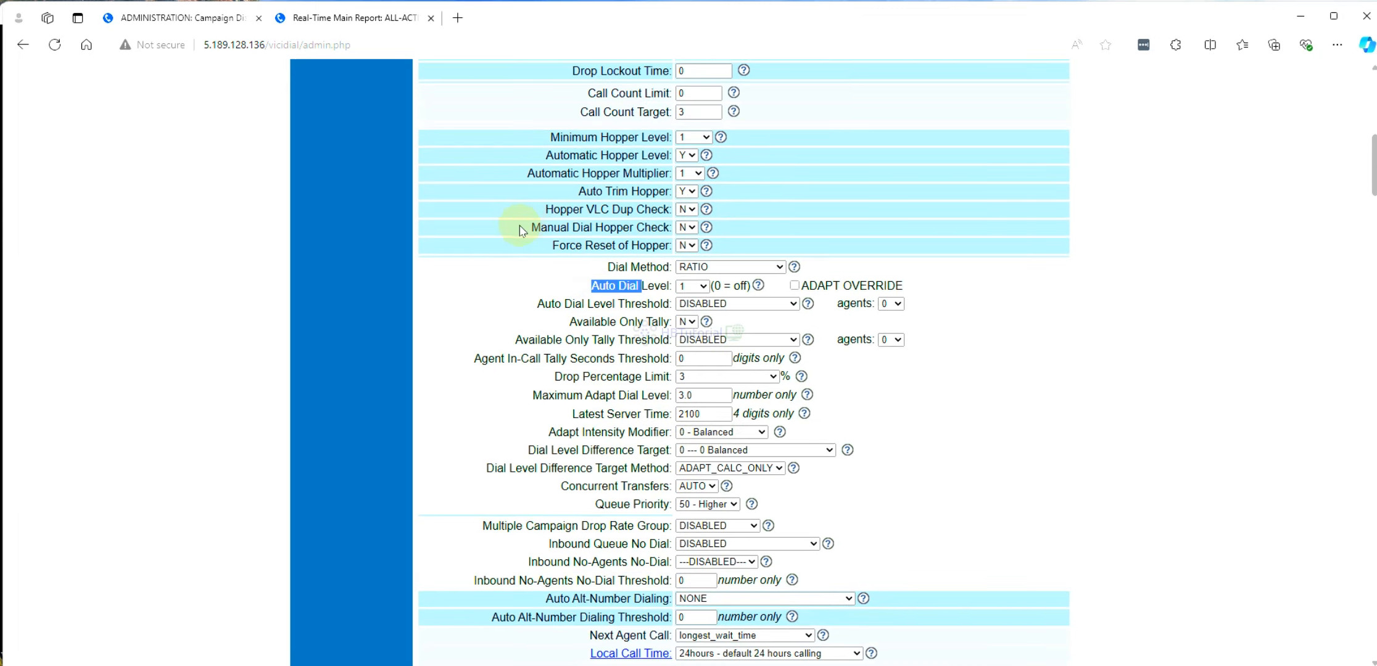
pyautogui.moveTo(551, 245); pyautogui.dragTo(659, 246)
pyautogui.scroll(-2, 810, 246)
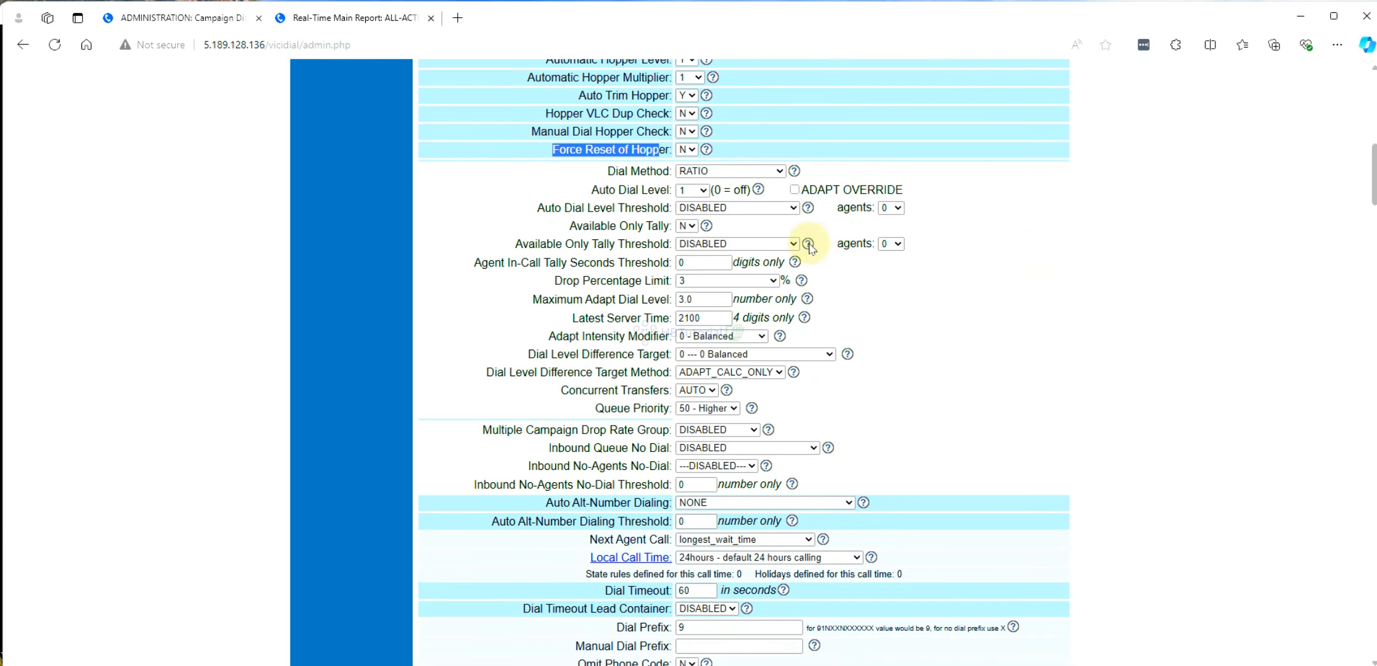
pyautogui.scroll(2, 794, 224)
pyautogui.click(707, 246)
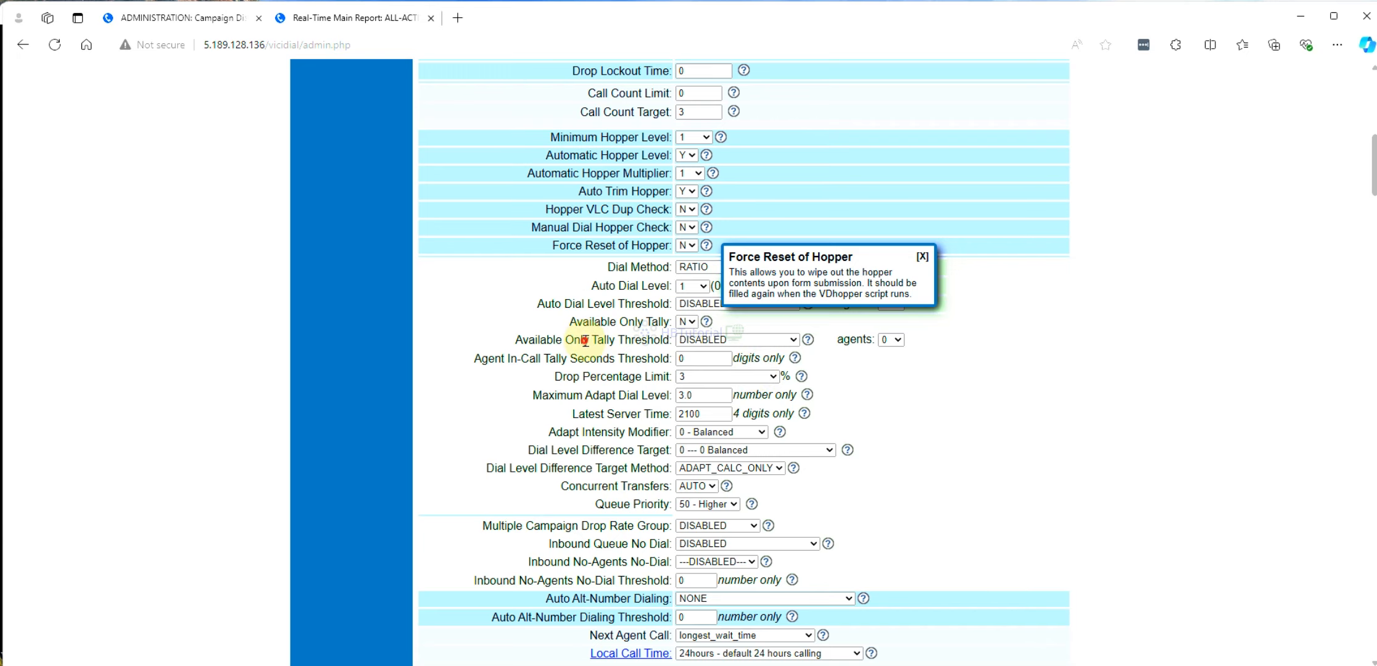
# - Look through the remaining campaign settings down to the scheduled callback and drop options, and go back to the administration home page
pyautogui.scroll(-4, 586, 340)
pyautogui.scroll(-6, 585, 340)
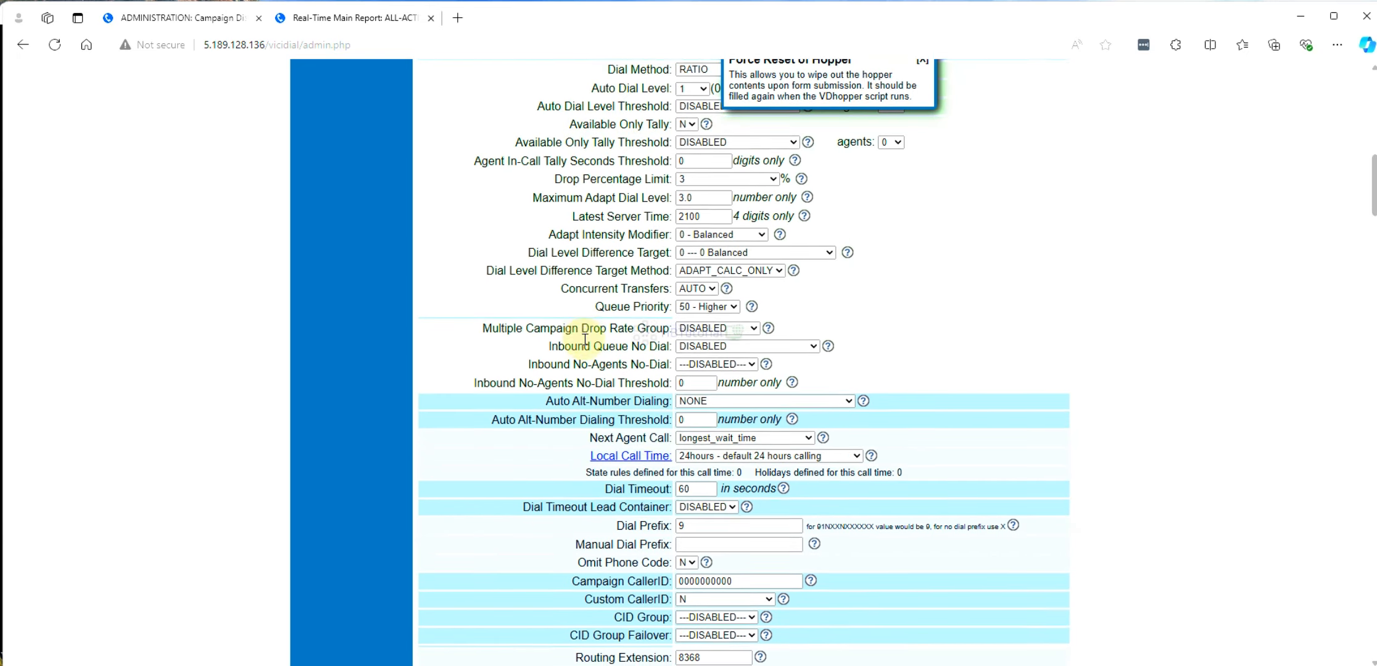
pyautogui.scroll(-18, 581, 338)
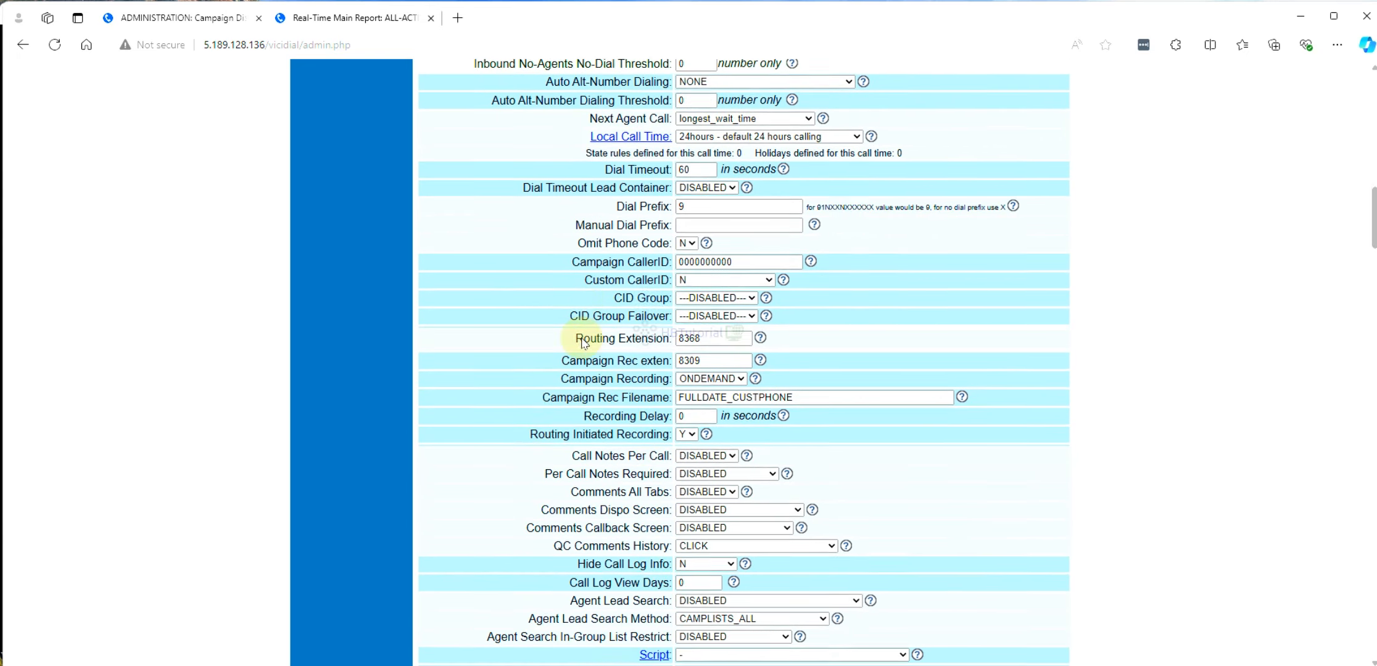
pyautogui.scroll(-14, 586, 340)
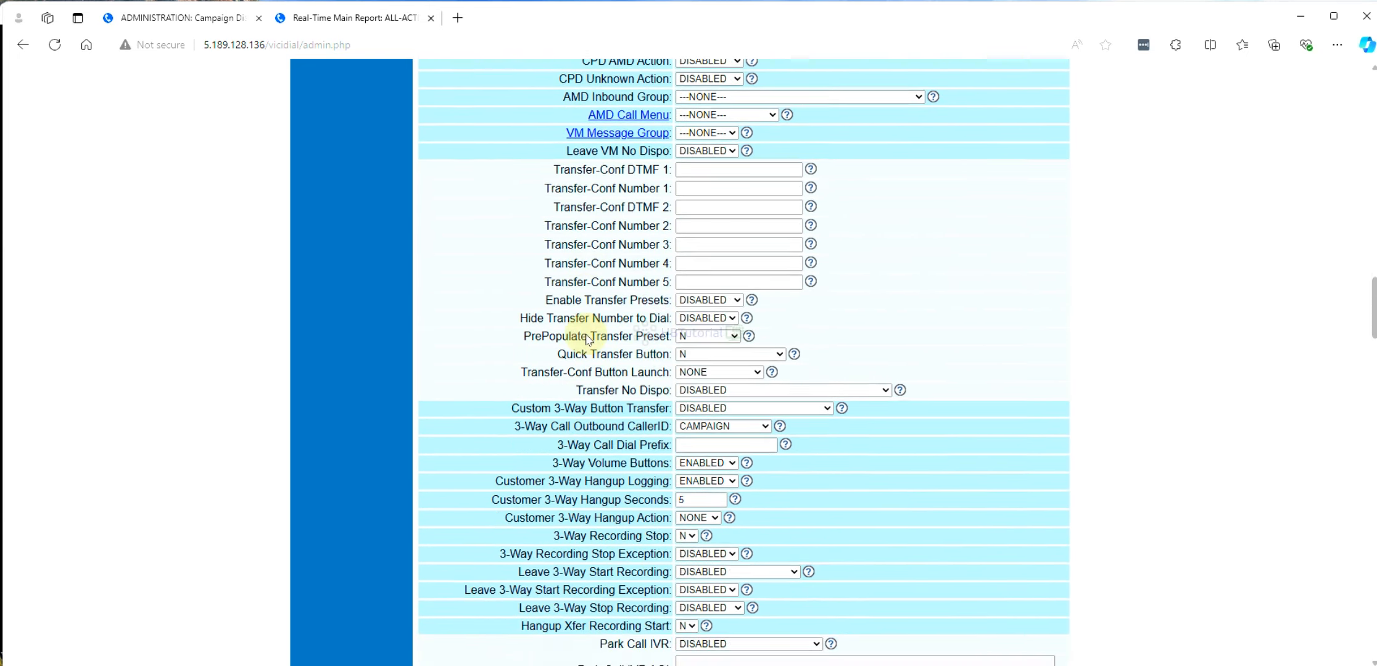
pyautogui.scroll(1, 784, 313)
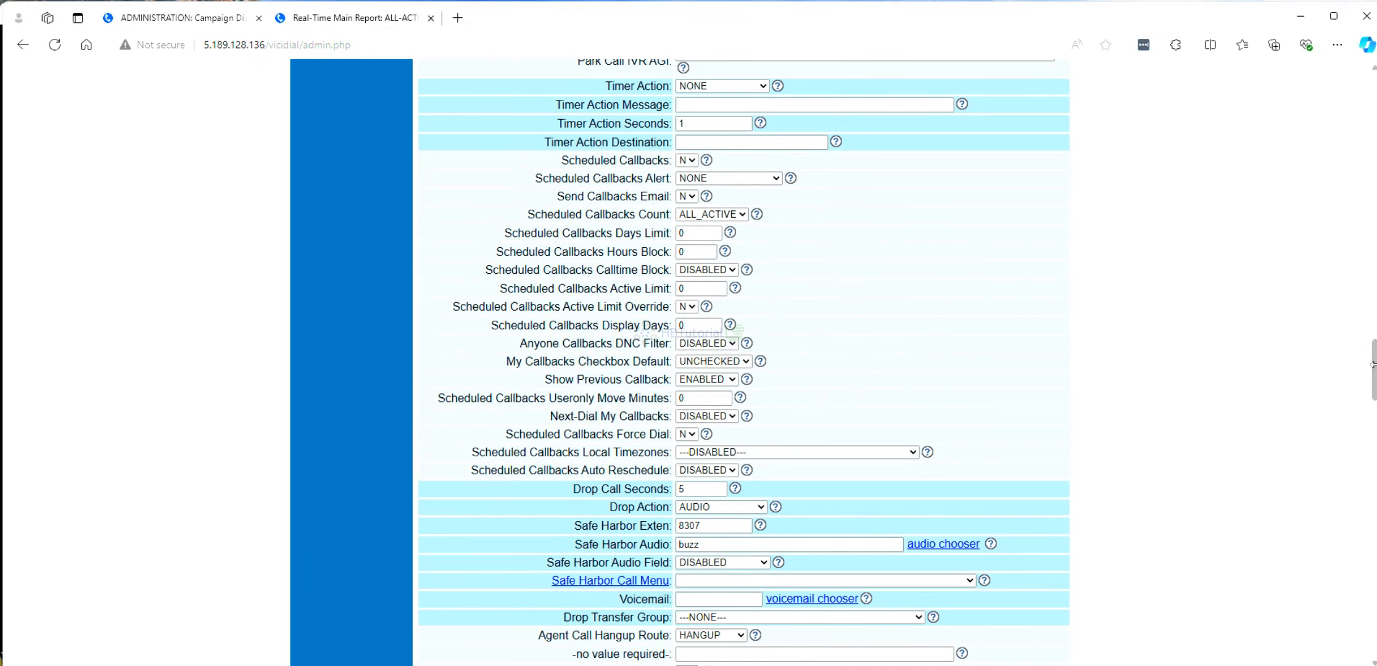
pyautogui.moveTo(1374, 365); pyautogui.dragTo(1375, 101)
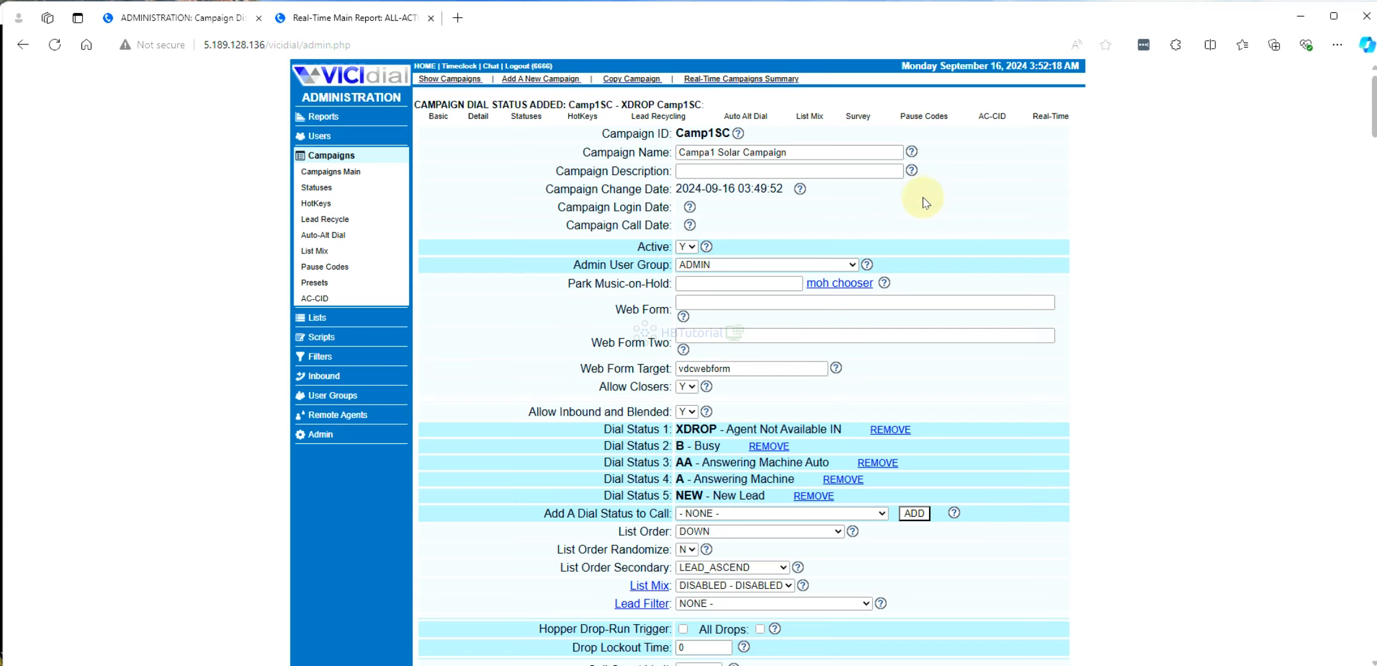
pyautogui.click(343, 75)
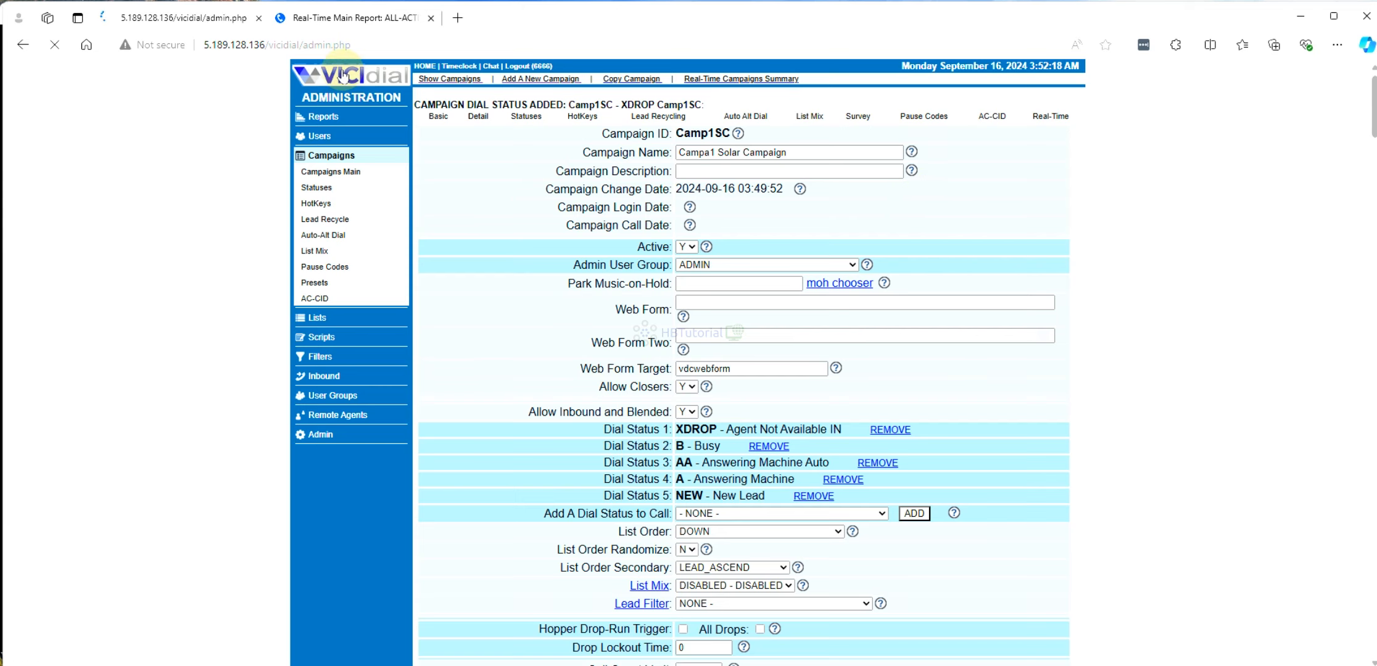